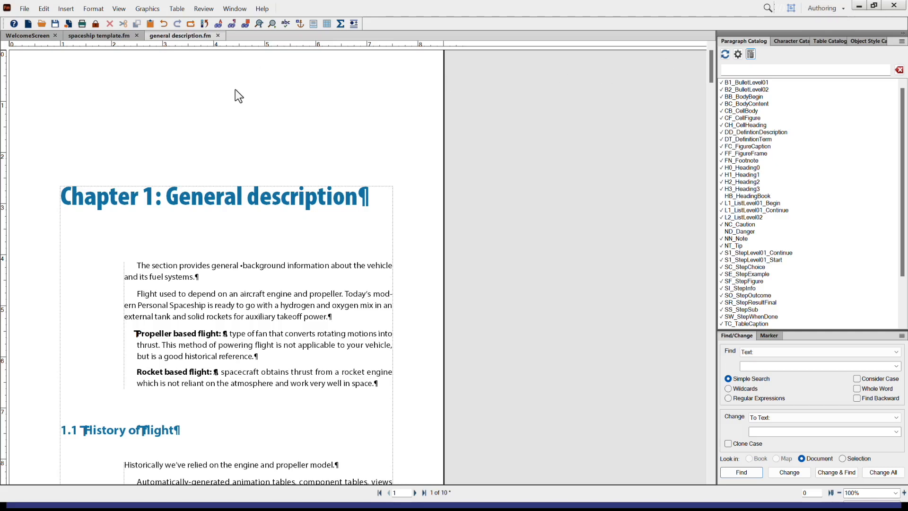
Review the General, Variables and Interface preferences, and close them without changing anything.
{"action": "left_click", "coordinate": [44, 8]}
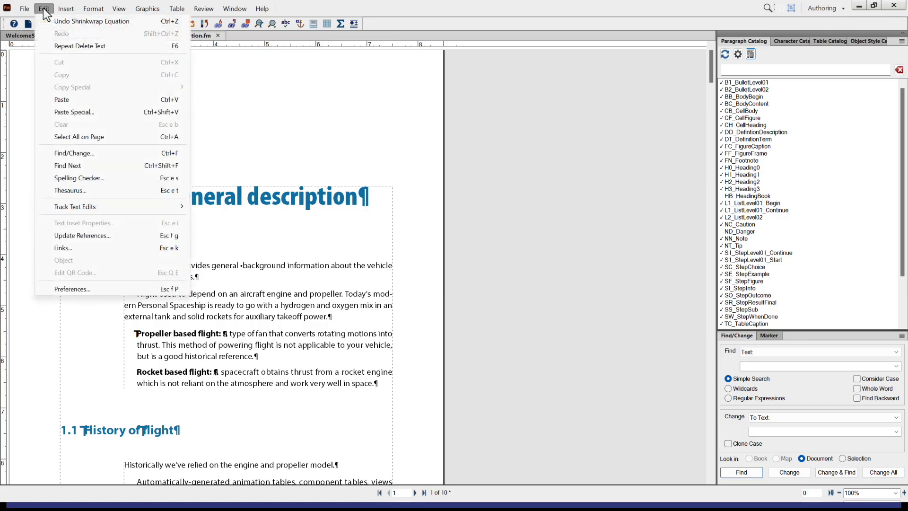
{"action": "left_click", "coordinate": [78, 287]}
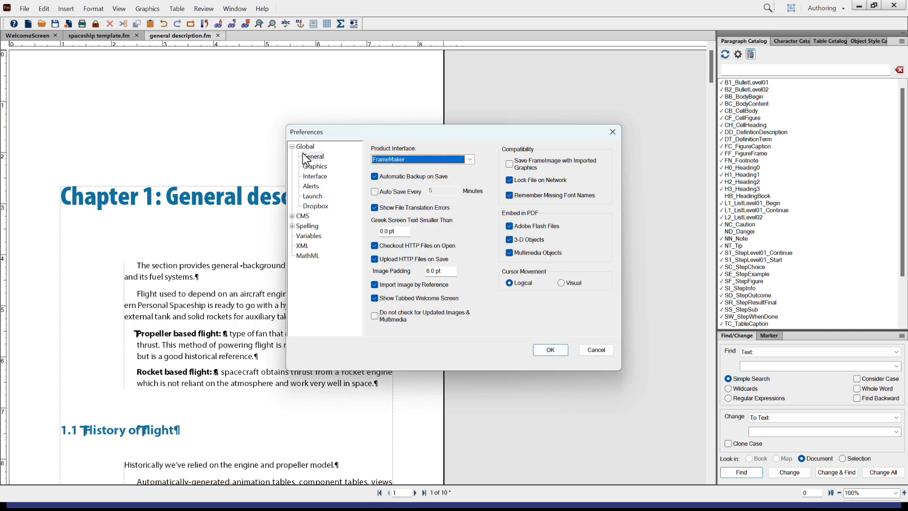
{"action": "left_click", "coordinate": [310, 236]}
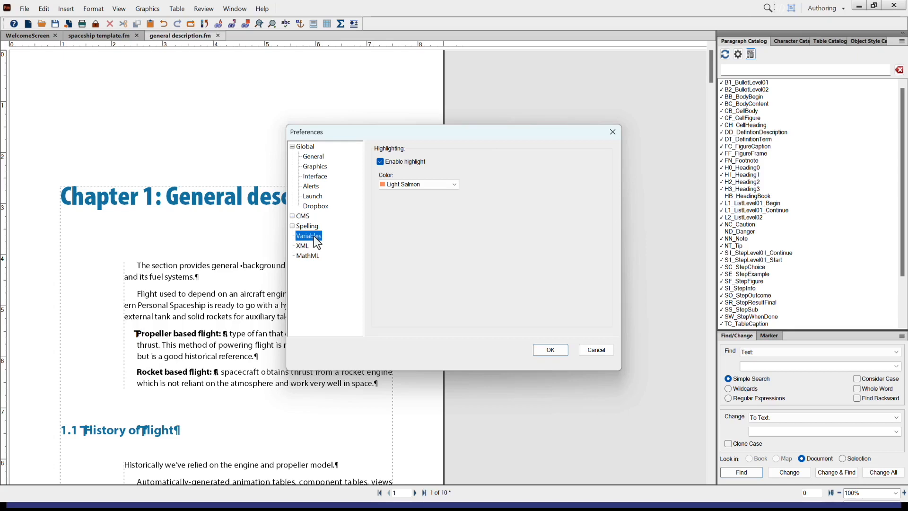
{"action": "left_click", "coordinate": [321, 178]}
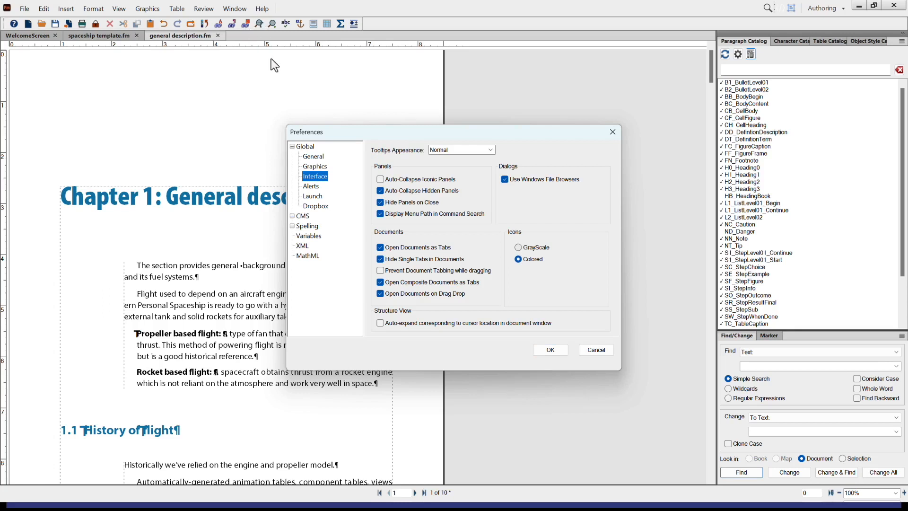
{"action": "left_click", "coordinate": [596, 350]}
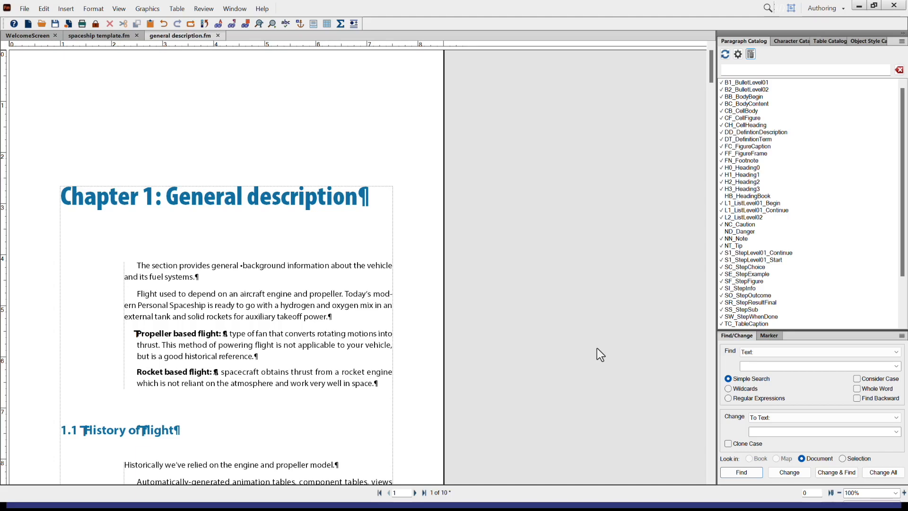
Switch to the Layout workspace and check the font and size of the chapter title and the first body paragraph.
{"action": "left_click", "coordinate": [818, 8]}
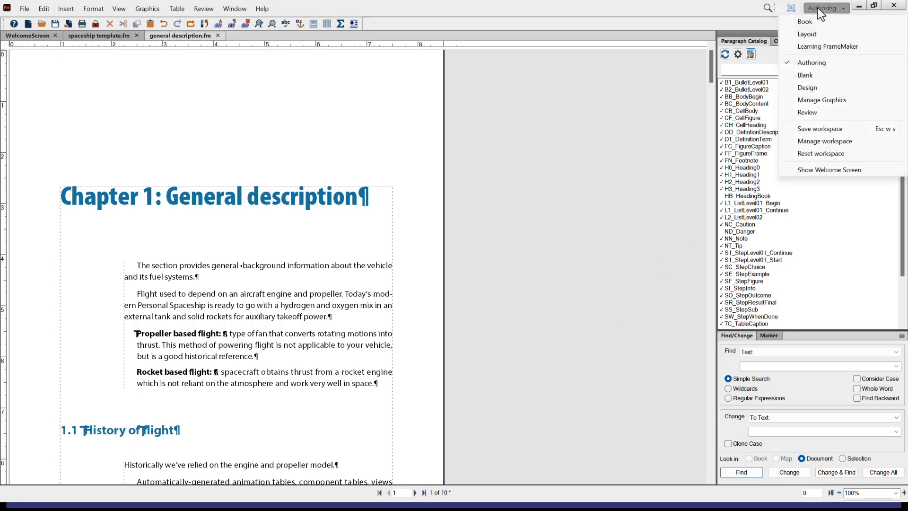
{"action": "left_click", "coordinate": [812, 33]}
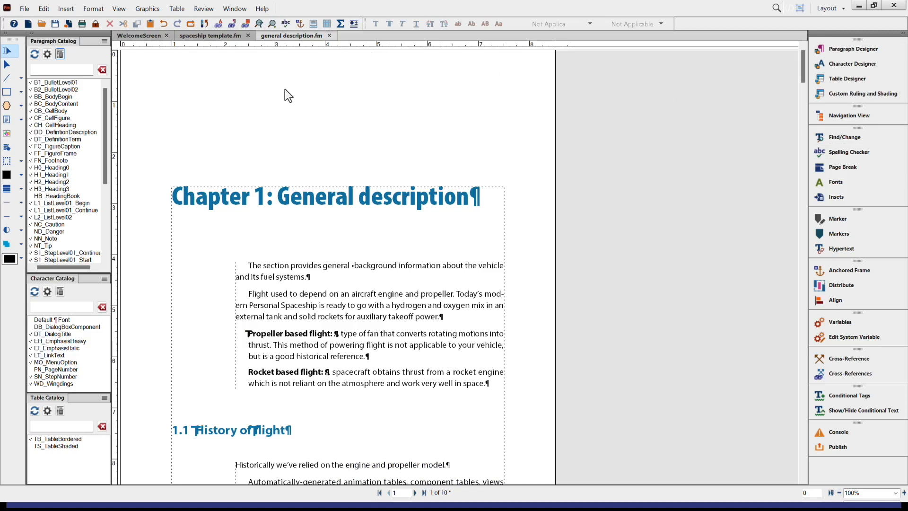
{"action": "left_click", "coordinate": [119, 8]}
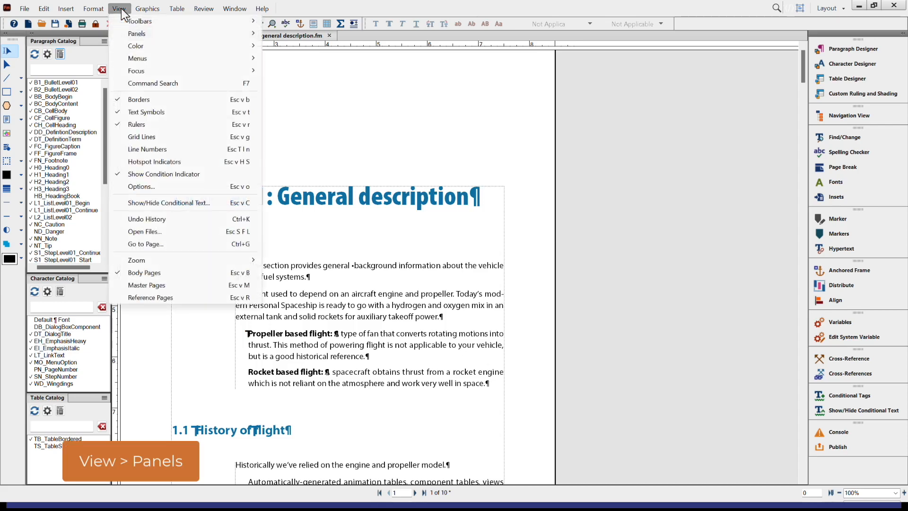
{"action": "mouse_move", "coordinate": [125, 30]}
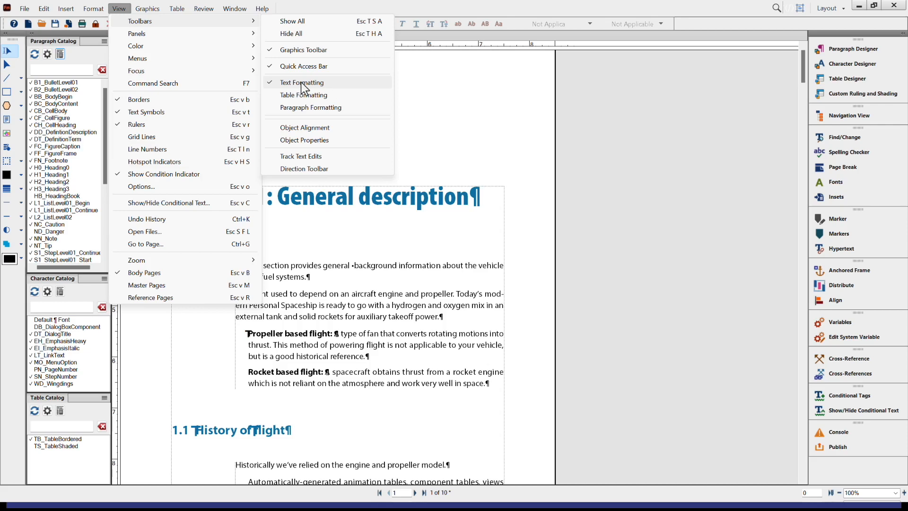
{"action": "left_click", "coordinate": [464, 103]}
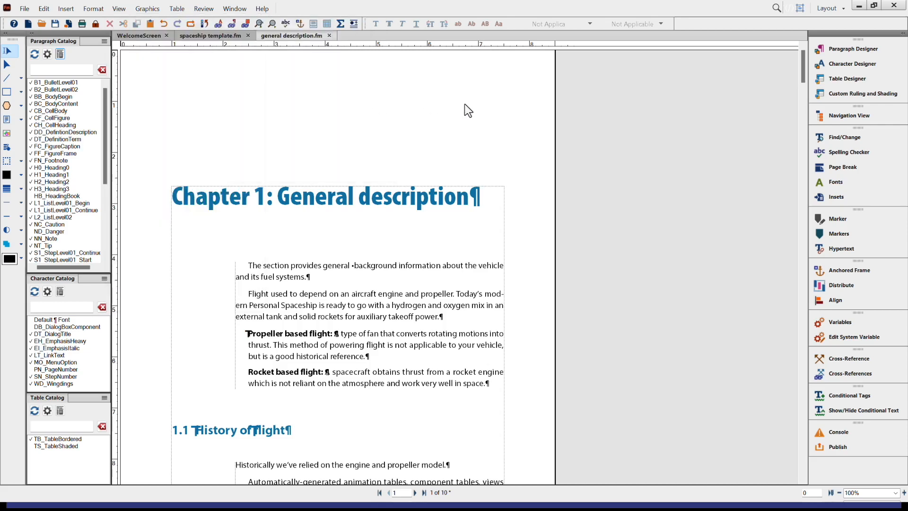
{"action": "left_click", "coordinate": [430, 197]}
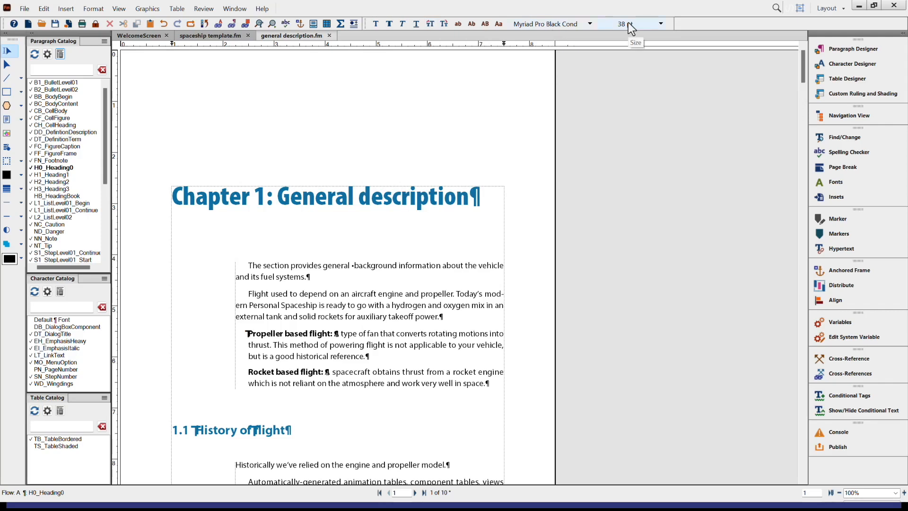
{"action": "left_click", "coordinate": [423, 268]}
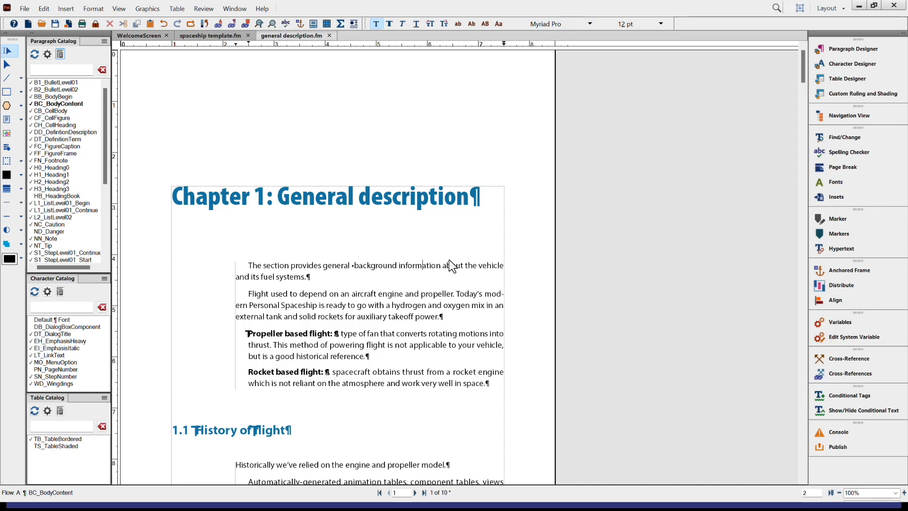
Switch to the Book workspace, widen the iconic panel dock to show its labels, and collapse it back to icons.
{"action": "left_click", "coordinate": [828, 8]}
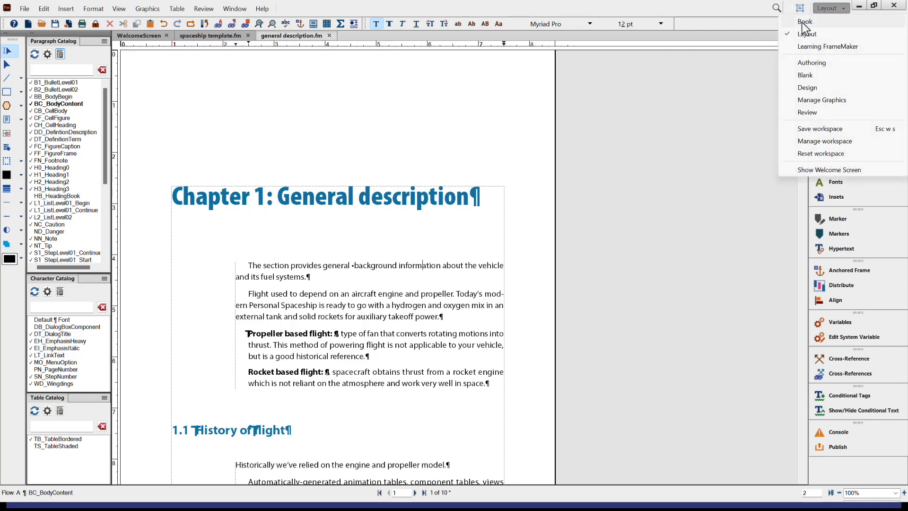
{"action": "left_click", "coordinate": [802, 22]}
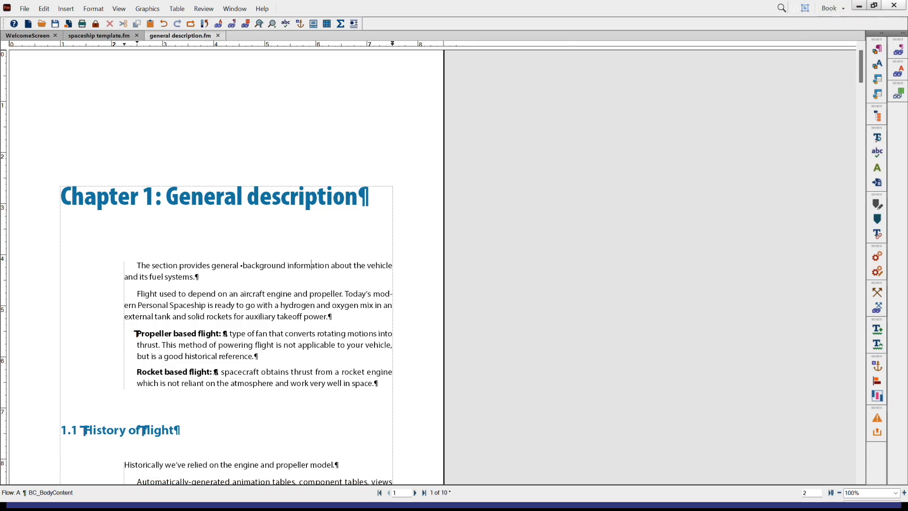
{"action": "mouse_move", "coordinate": [865, 98]}
{"action": "left_mouse_down"}
{"action": "mouse_move", "coordinate": [790, 109]}
{"action": "mouse_move", "coordinate": [883, 103]}
{"action": "left_mouse_up"}
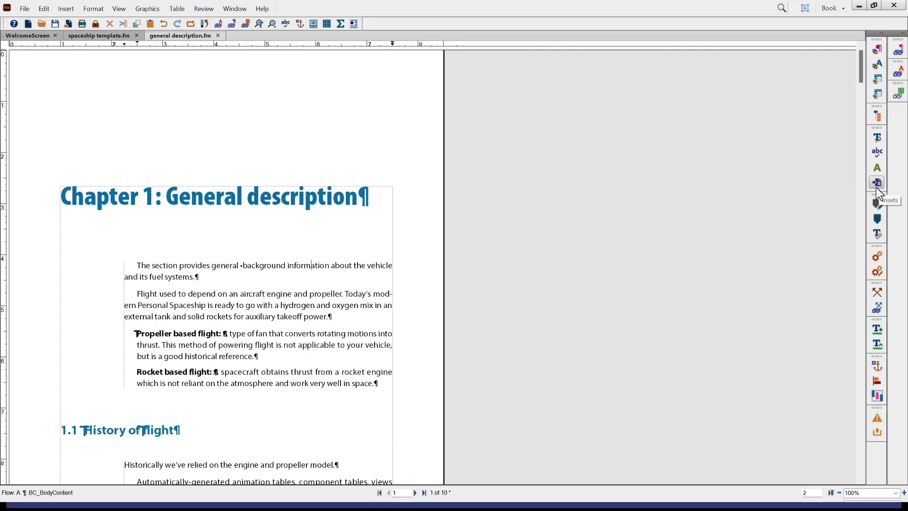
{"action": "left_click_drag", "start_coordinate": [866, 196], "coordinate": [785, 208]}
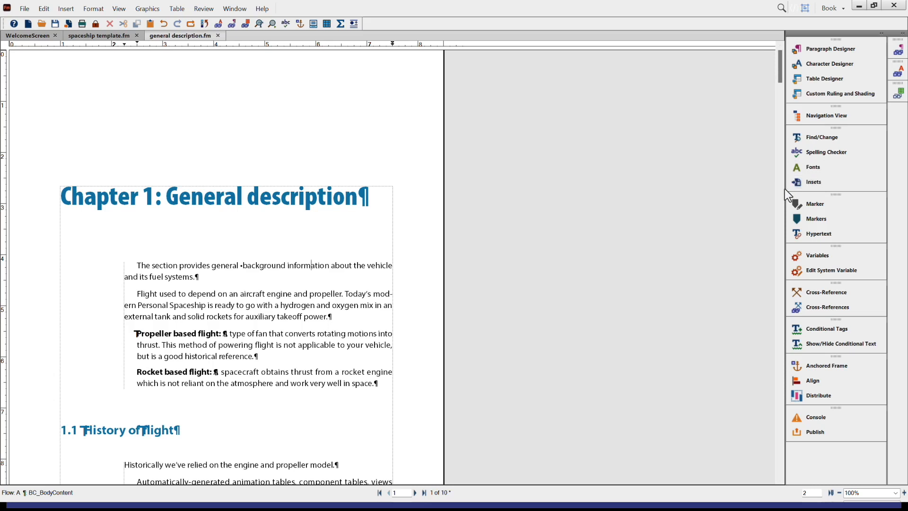
{"action": "left_click_drag", "start_coordinate": [785, 194], "coordinate": [877, 185]}
{"action": "left_click", "coordinate": [350, 157]}
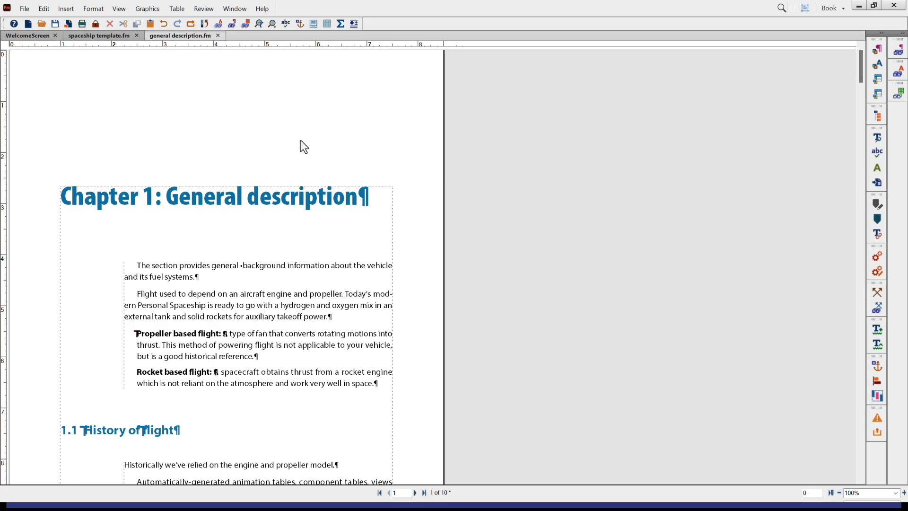
Open the Save As dialog for the general description document and cancel it without saving.
{"action": "left_click", "coordinate": [23, 9]}
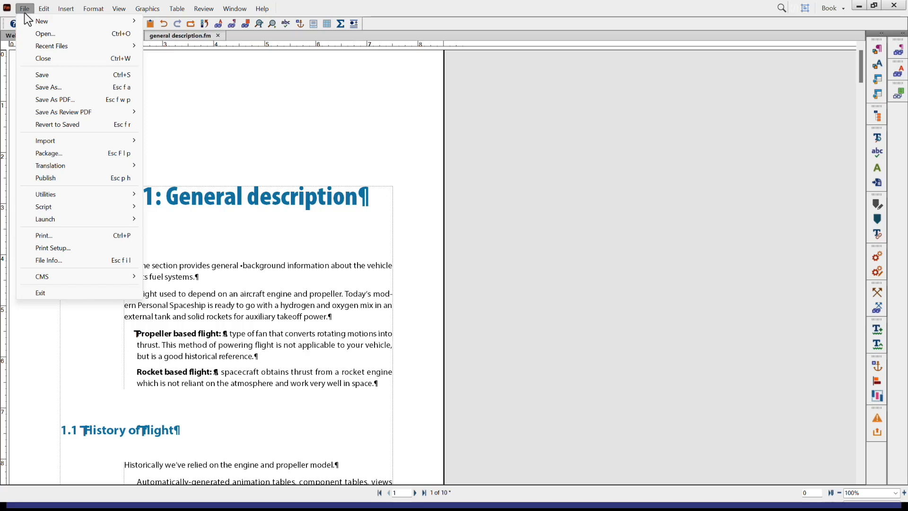
{"action": "mouse_move", "coordinate": [126, 44]}
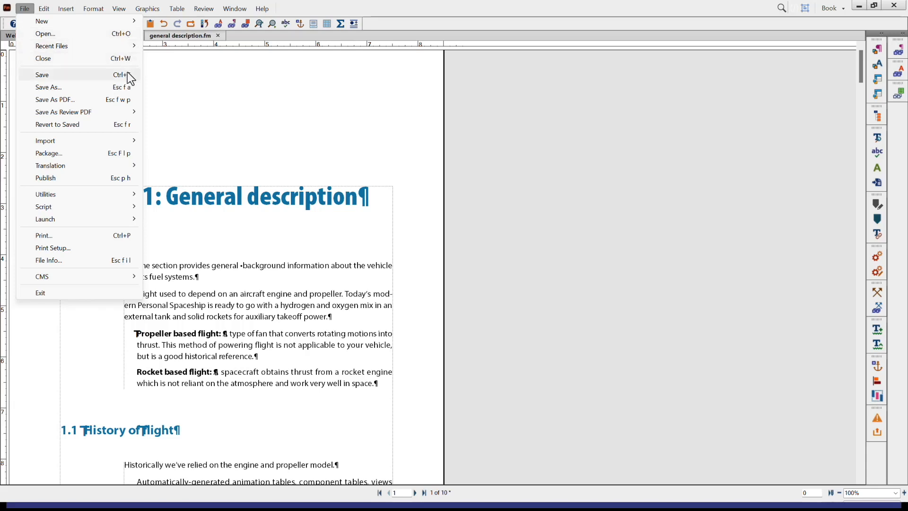
{"action": "key", "text": "ctrl+s"}
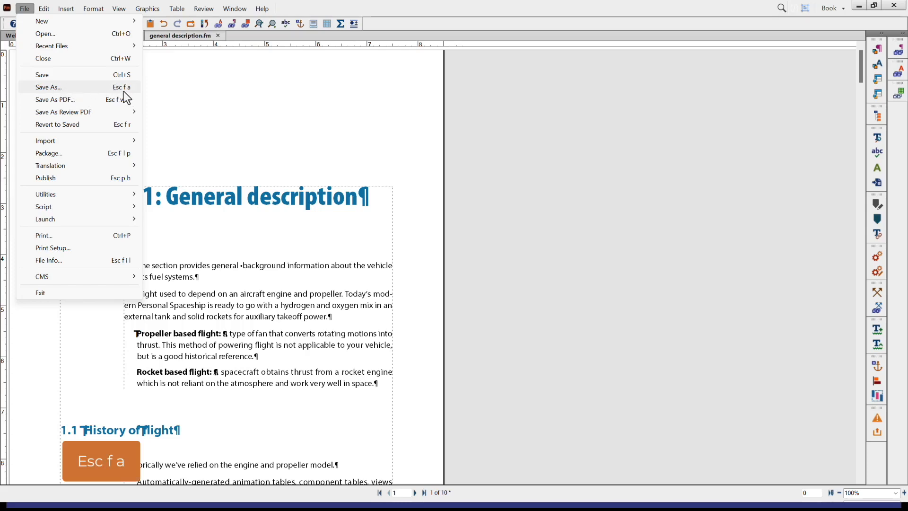
{"action": "left_click", "coordinate": [199, 115]}
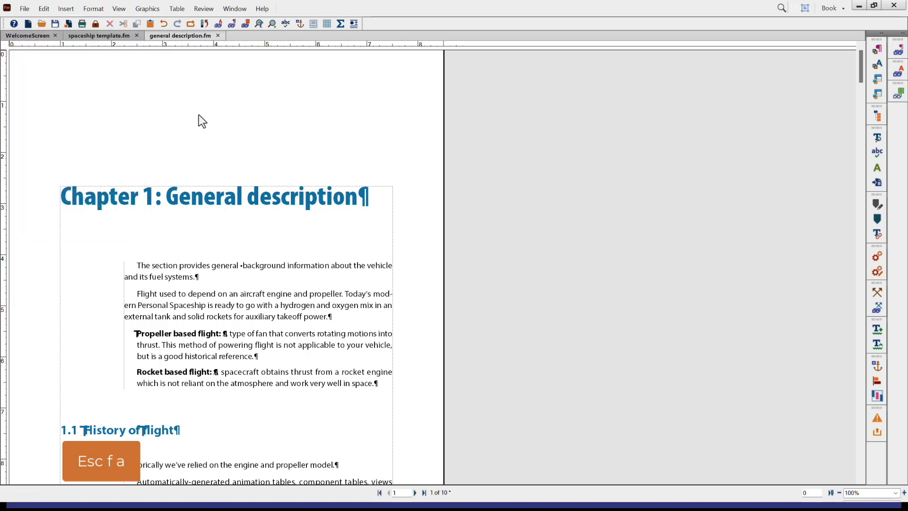
{"action": "left_click", "coordinate": [134, 465]}
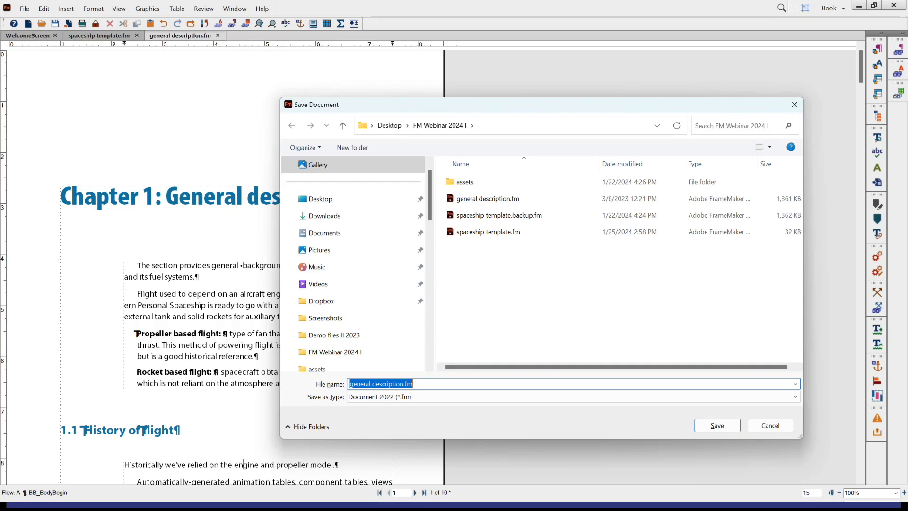
{"action": "key", "text": "Escape"}
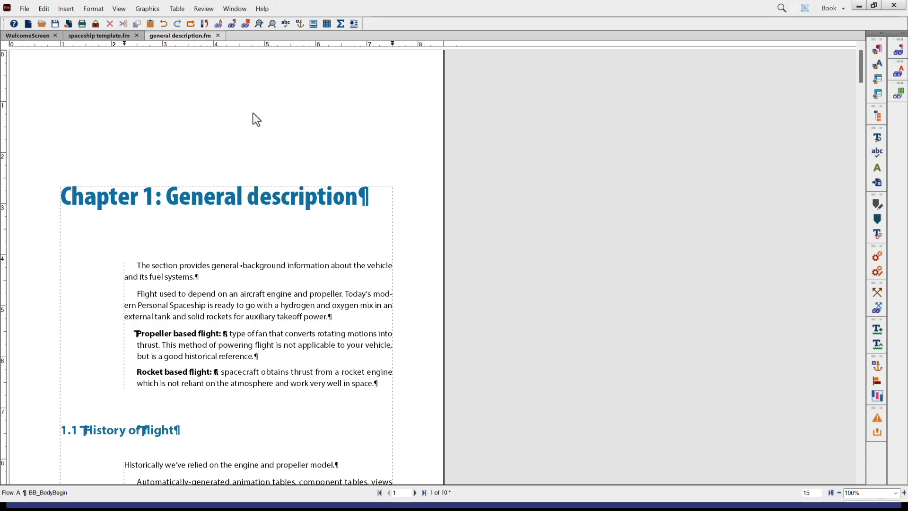
Open the FrameMaker User Guide and look through the Keyboard shortcuts topics in its Appendix.
{"action": "left_click", "coordinate": [262, 11]}
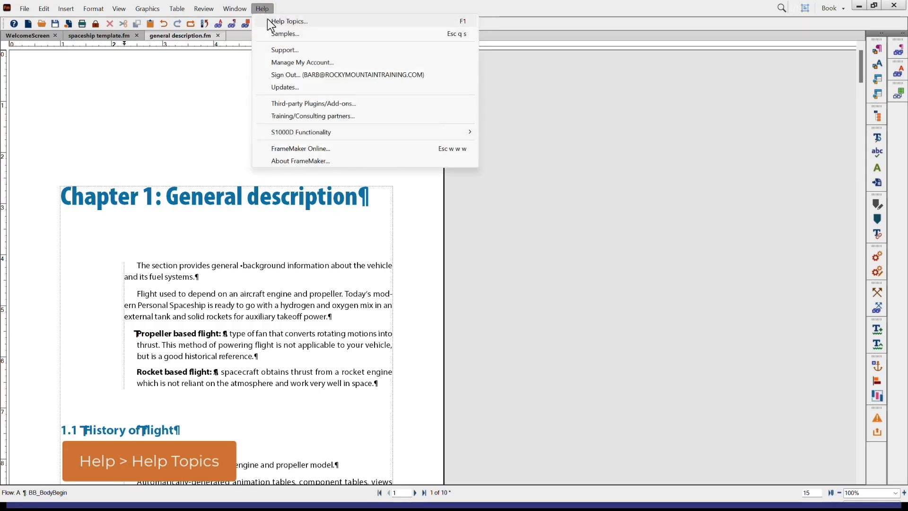
{"action": "left_click", "coordinate": [268, 20]}
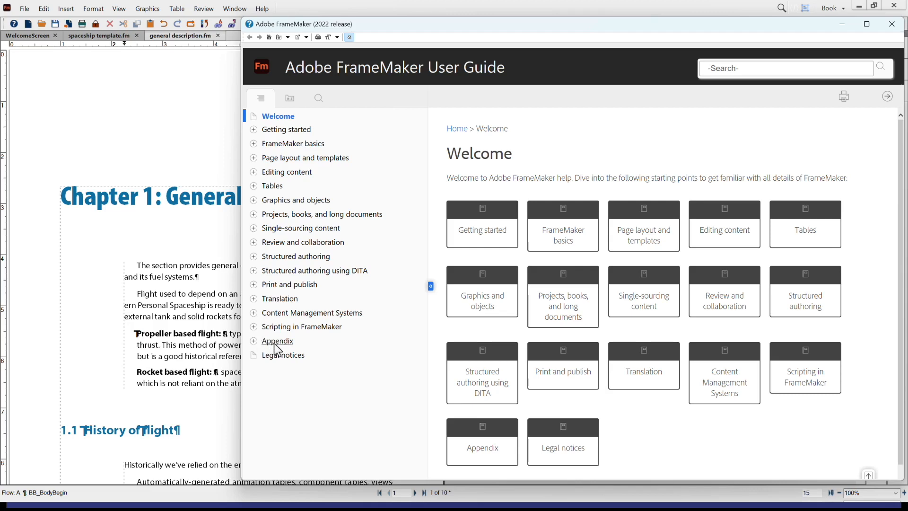
{"action": "left_click", "coordinate": [253, 340]}
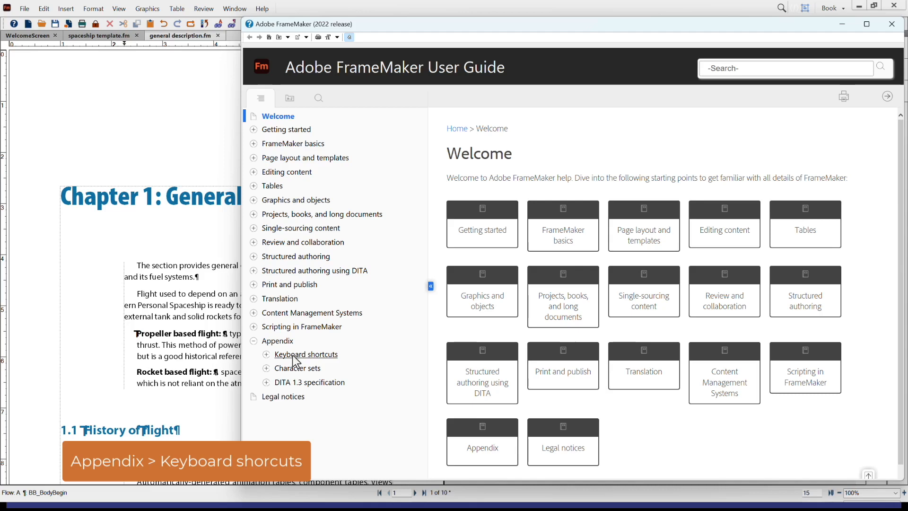
{"action": "left_click", "coordinate": [321, 358]}
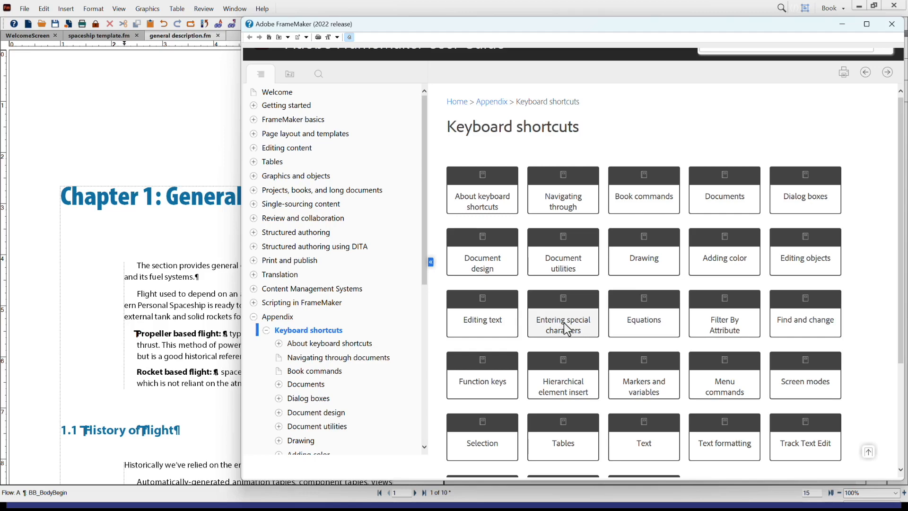
{"action": "scroll", "coordinate": [567, 328], "scroll_direction": "down", "scroll_amount": 2}
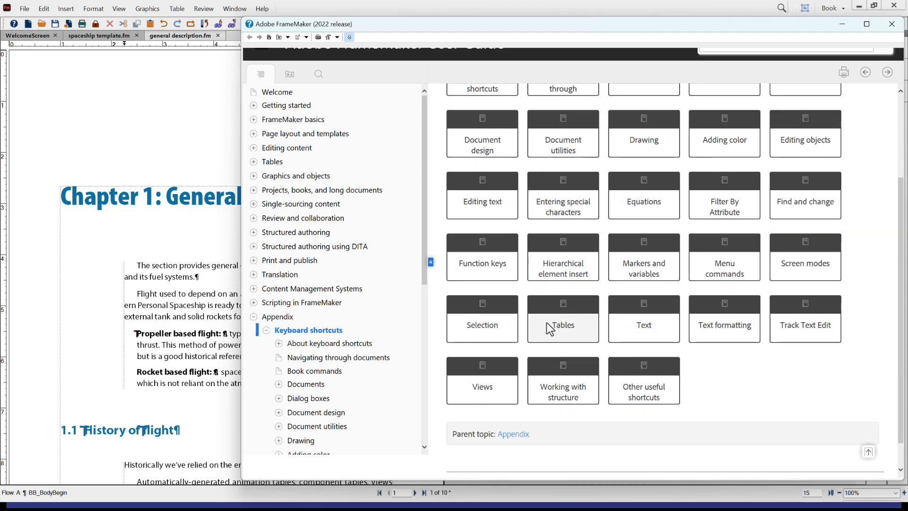
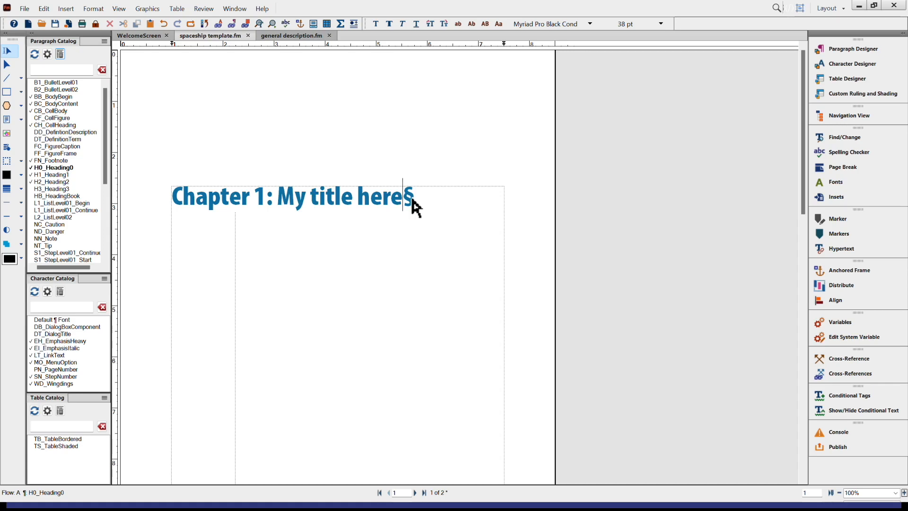
Add a paragraph "lkjlkjlkjl;kj;lkj;lkj;lkj;lkjl;kj" below the chapter title and display the title's style settings in the Paragraph Designer.
{"action": "key", "text": "Return"}
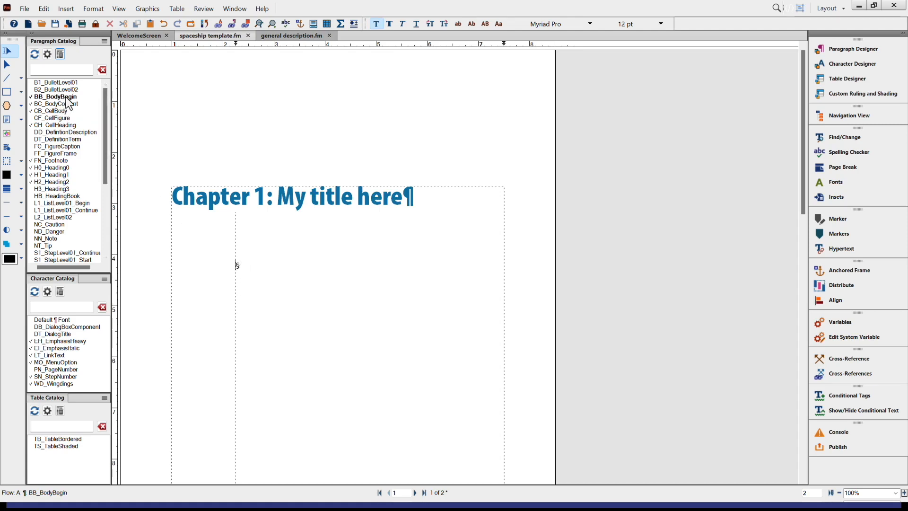
{"action": "type", "text": "lkjlkjlkjl;kj;lkj;lkj;lkj;lkjl;kj"}
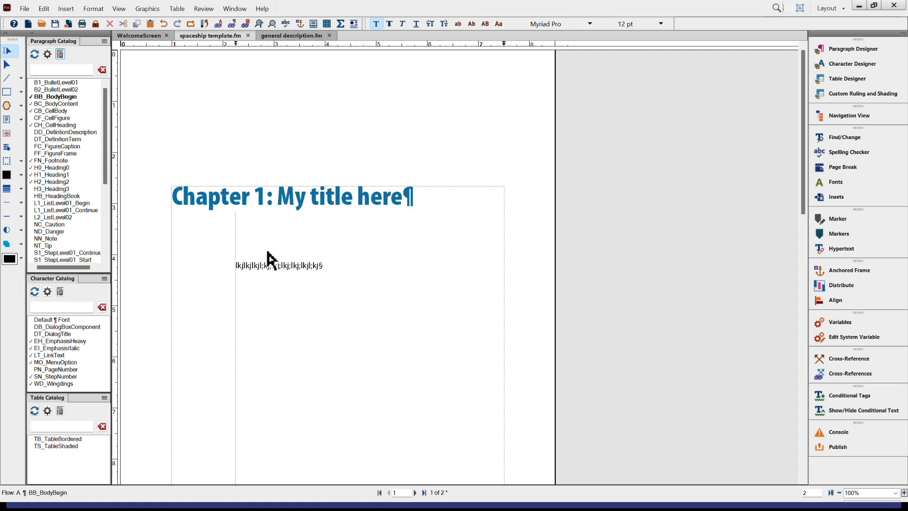
{"action": "left_click", "coordinate": [316, 199]}
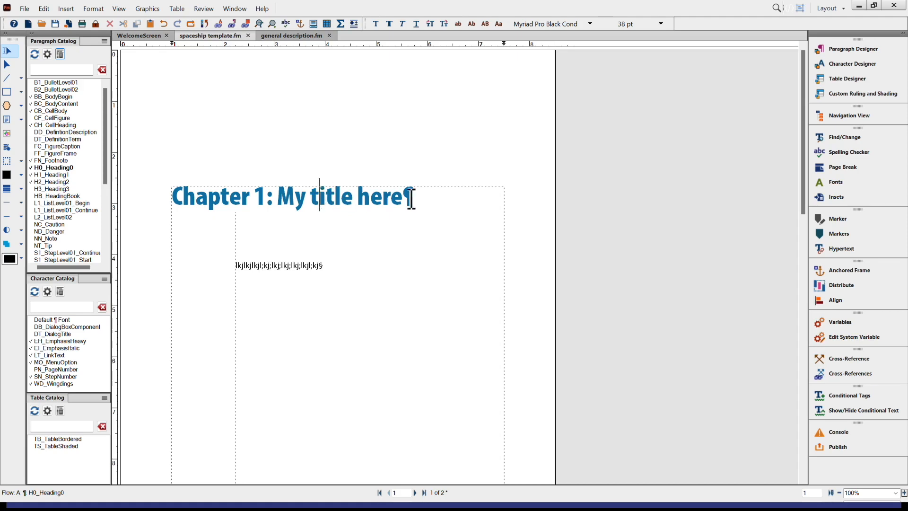
{"action": "left_click", "coordinate": [835, 53]}
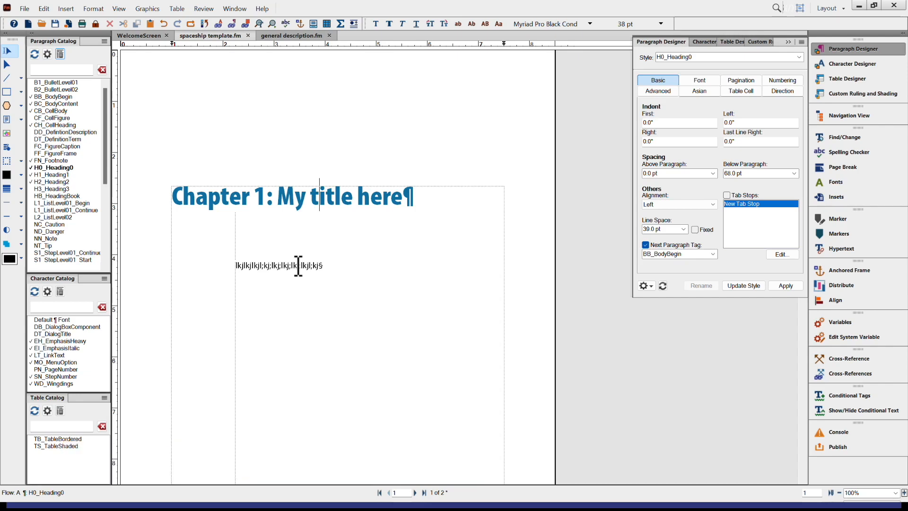
Add another paragraph reading "jhhkljhlkjhlkjhlkjhlkjhlk" after the first body paragraph.
{"action": "left_click", "coordinate": [334, 264]}
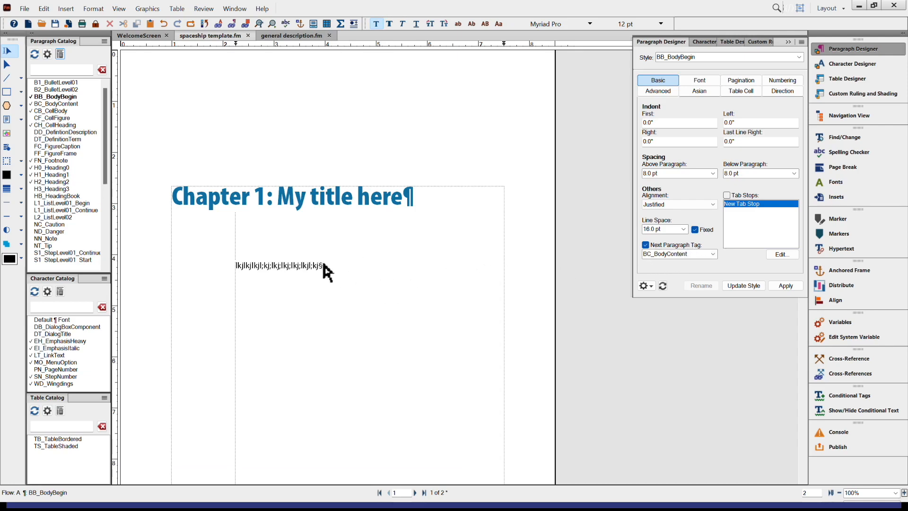
{"action": "key", "text": "Return"}
{"action": "type", "text": "jhhkljhlkjhlkjhlkjhlkjhlk"}
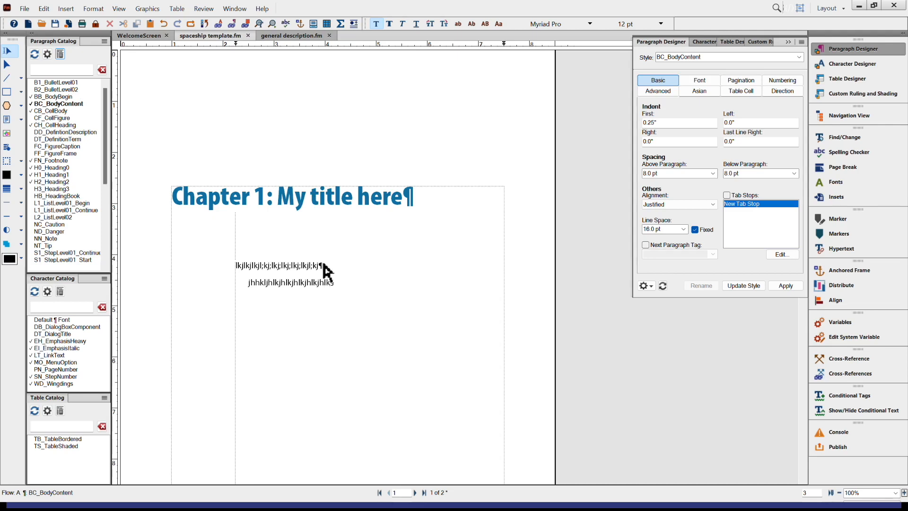
Add a third body paragraph reading "lkj;lkj;lkj;lkj;lkj" below the existing two.
{"action": "key", "text": "Return"}
{"action": "type", "text": "lkj;lkj;lkj;lkj;lkj"}
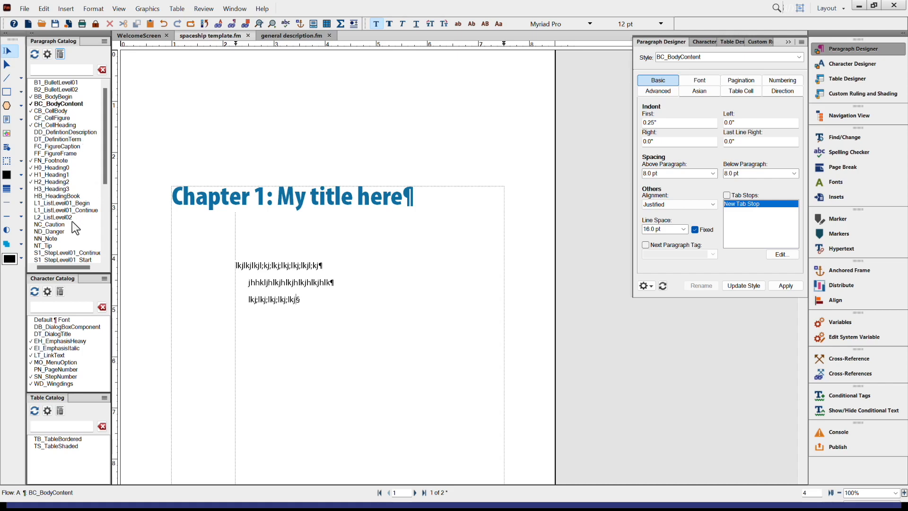
Filter the Paragraph Catalog for "h1" and apply the H1_Heading1 style to the third body paragraph.
{"action": "left_click", "coordinate": [76, 71]}
{"action": "type", "text": "h"}
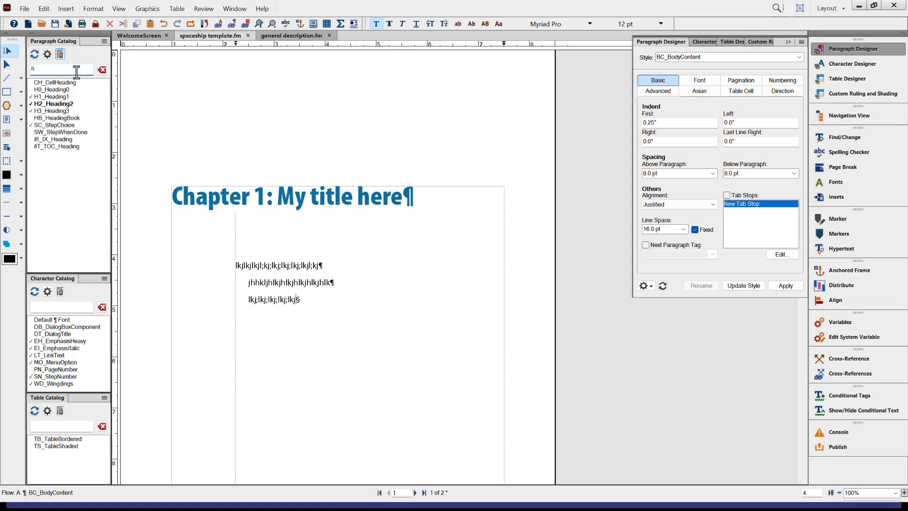
{"action": "type", "text": "1"}
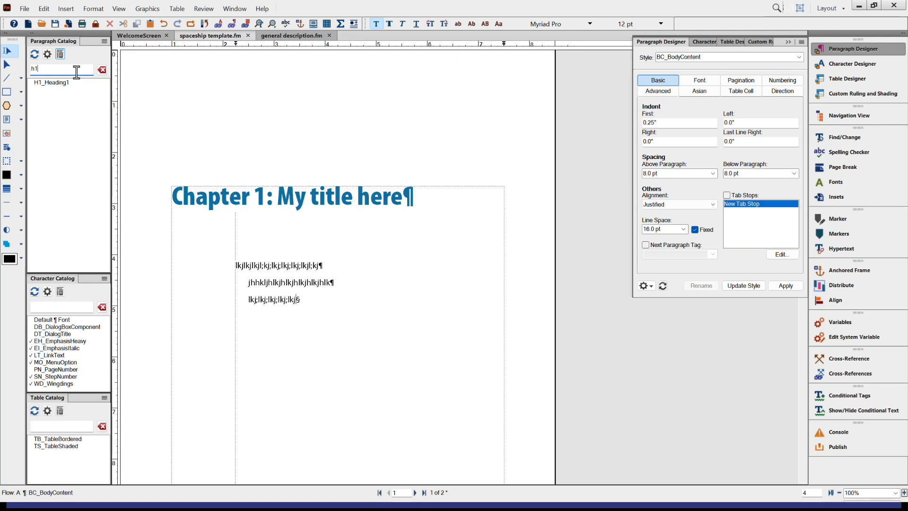
{"action": "left_click", "coordinate": [65, 86]}
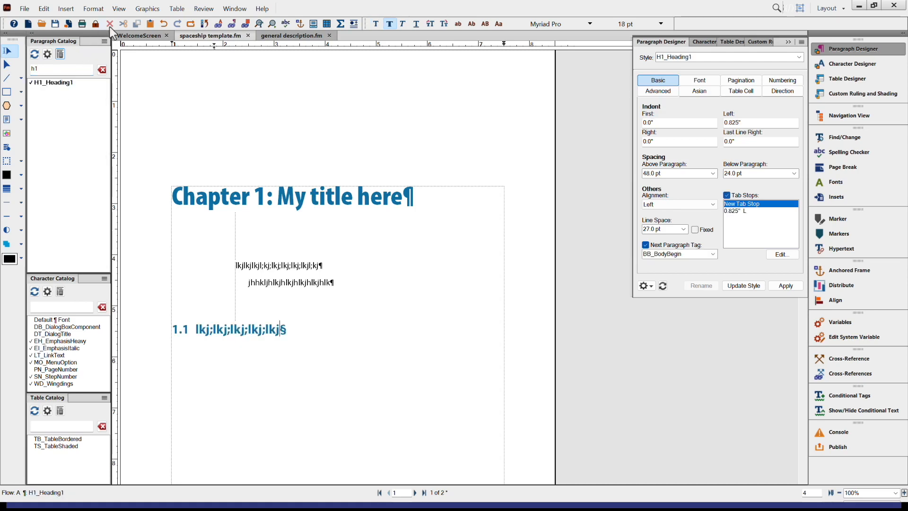
Undo the heading style on the third paragraph and clear the Paragraph Catalog filter.
{"action": "left_click", "coordinate": [162, 24]}
{"action": "left_click", "coordinate": [51, 69]}
{"action": "key", "text": "BackSpace"}
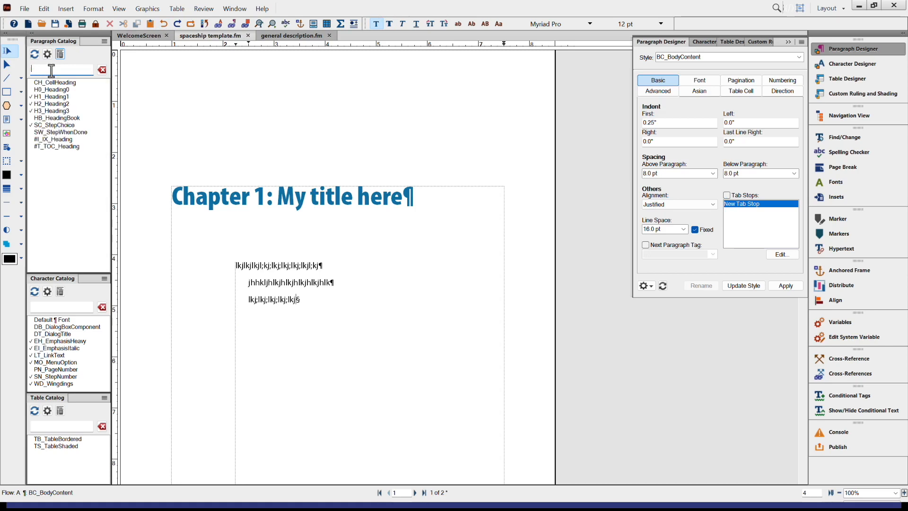
Apply H1_Heading1 to the third body paragraph from the pop-up Paragraph Formats list and delete the stray 9 in its text.
{"action": "left_click", "coordinate": [276, 299]}
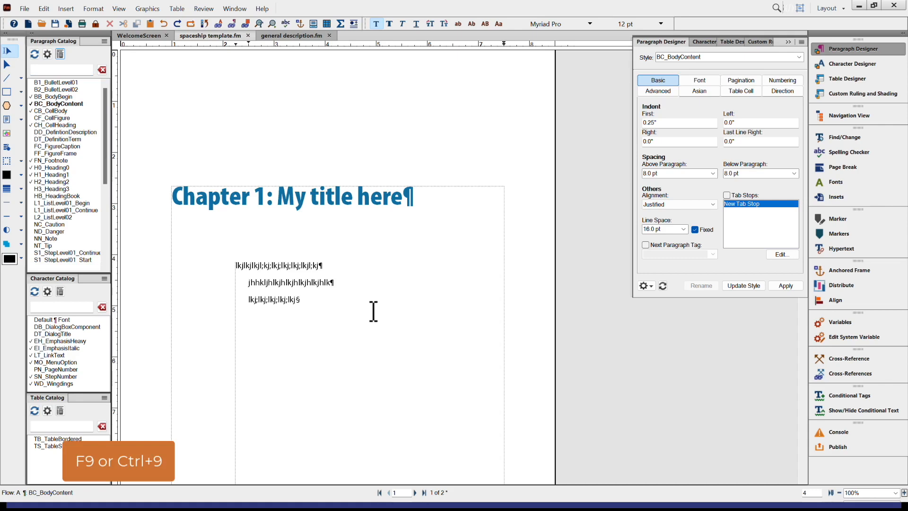
{"action": "key", "text": "F9"}
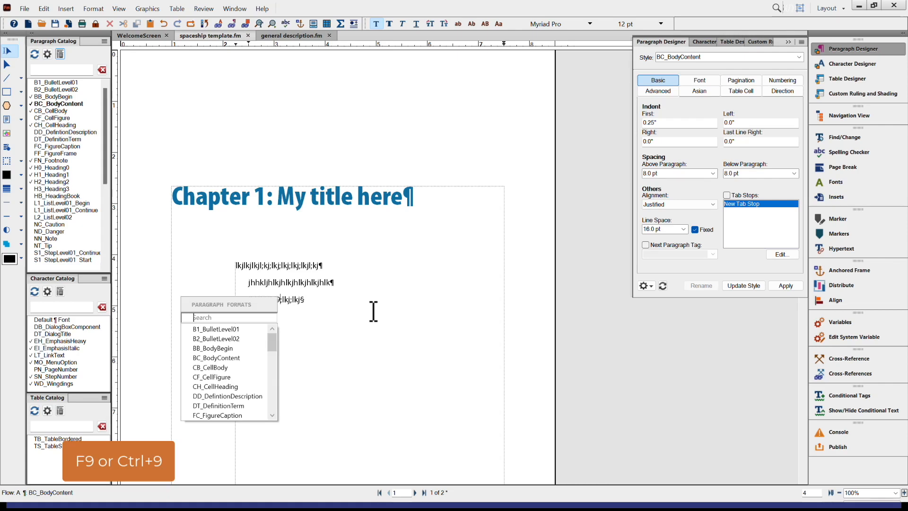
{"action": "type", "text": "h"}
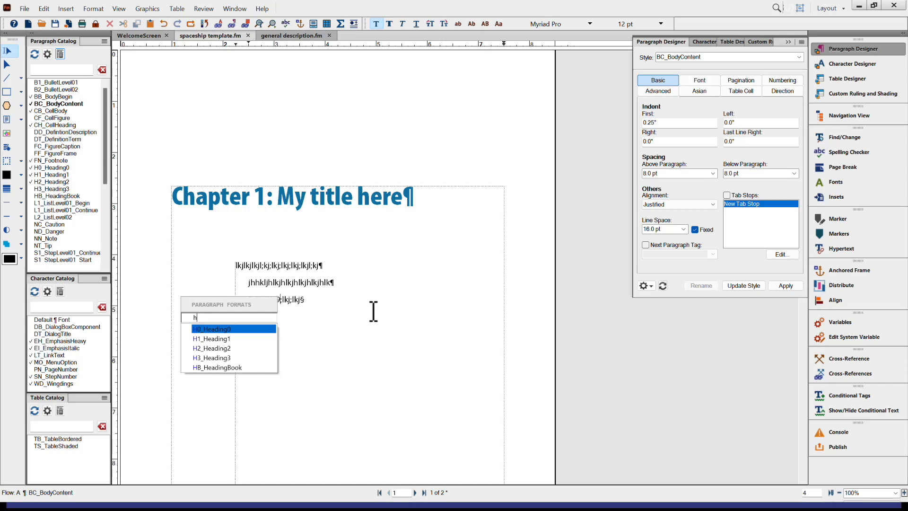
{"action": "key", "text": "Down"}
{"action": "key", "text": "Down"}
{"action": "key", "text": "Down"}
{"action": "key", "text": "Down"}
{"action": "key", "text": "Up"}
{"action": "key", "text": "Up"}
{"action": "key", "text": "Up"}
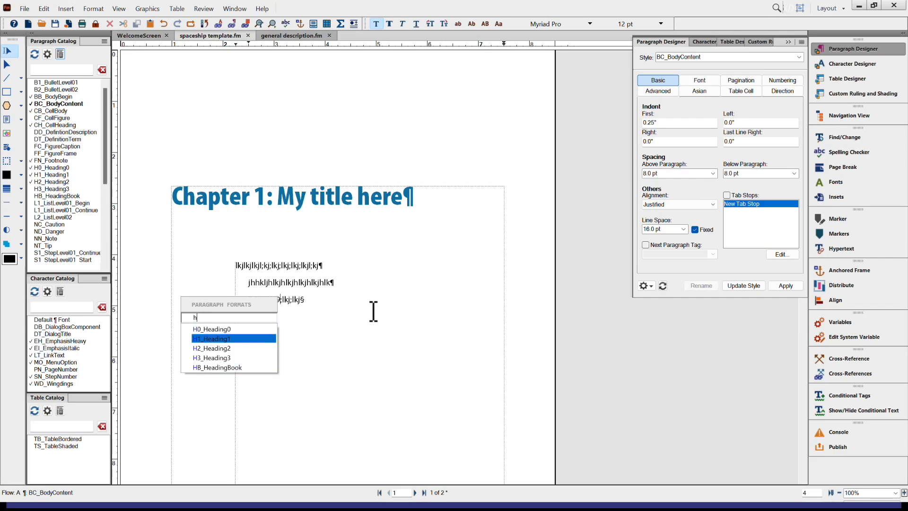
{"action": "type", "text": "1"}
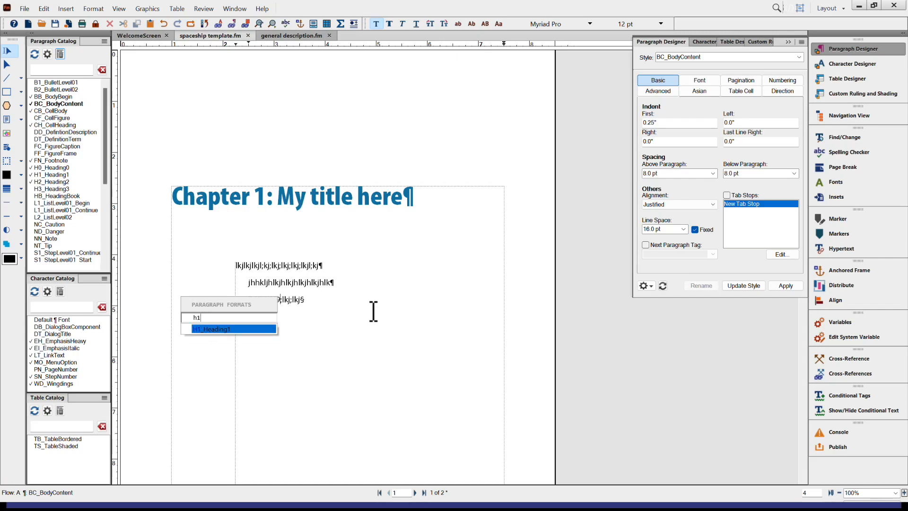
{"action": "key", "text": "Return"}
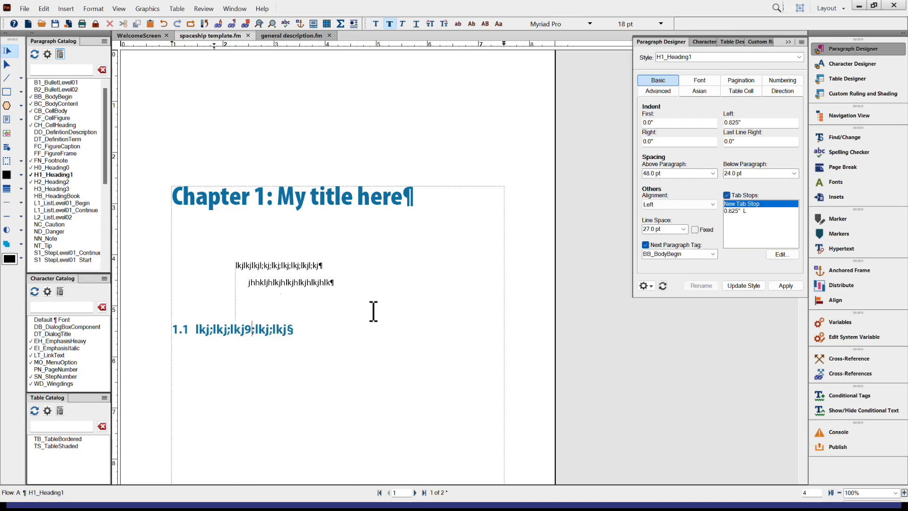
{"action": "key", "text": "BackSpace"}
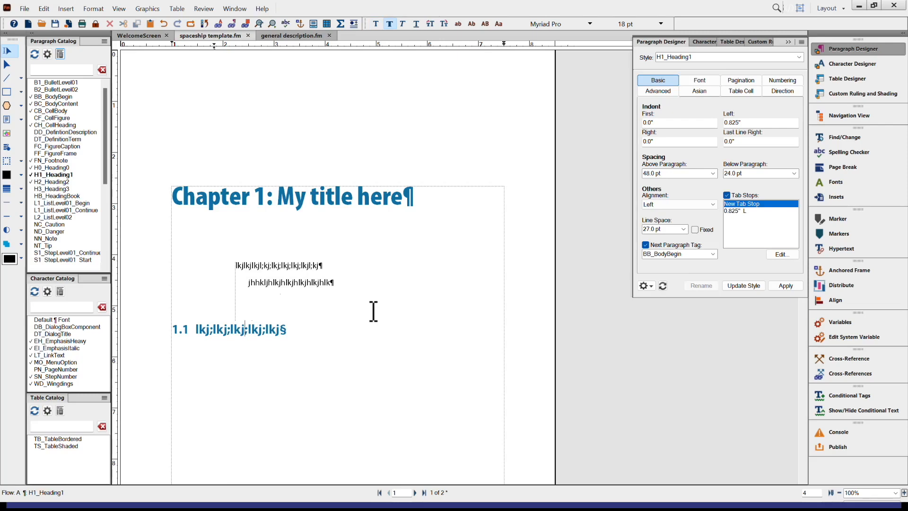
Apply the H2_Heading2 paragraph format to the new heading and undo that format change.
{"action": "key", "text": "ctrl+9"}
{"action": "type", "text": "h2"}
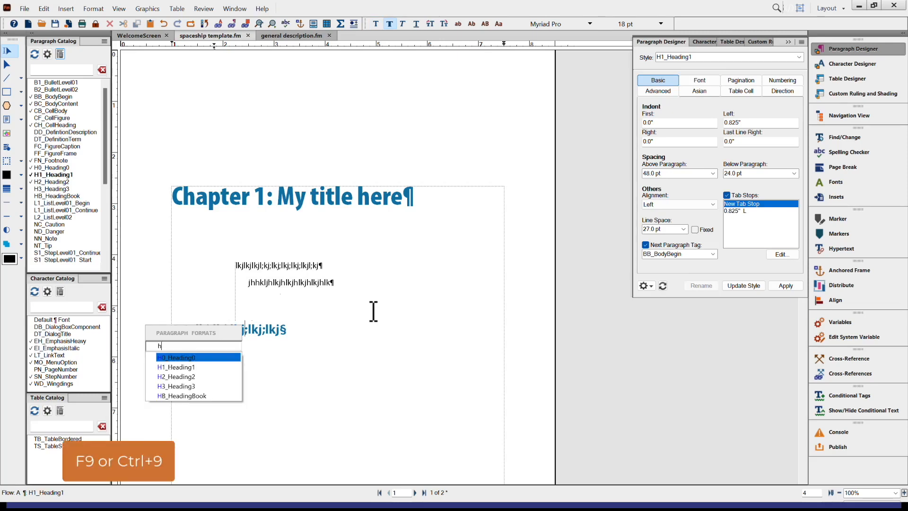
{"action": "key", "text": "Return"}
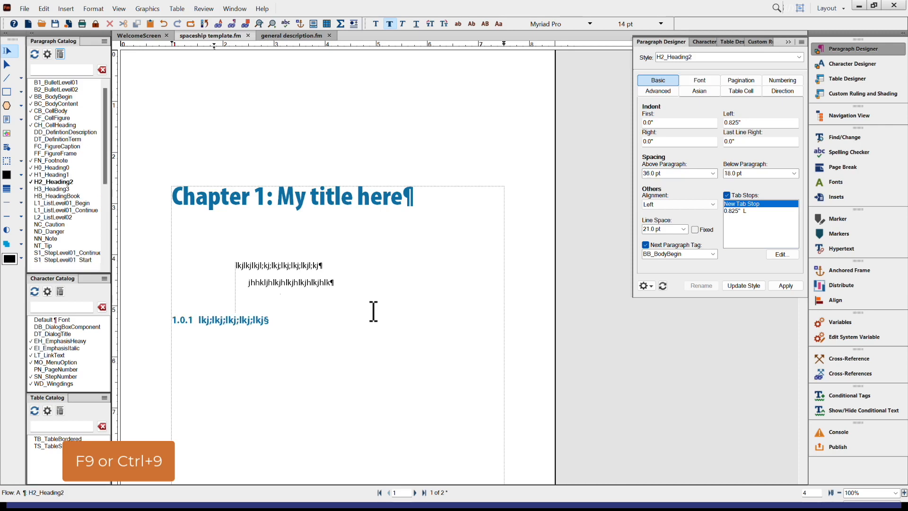
{"action": "key", "text": "ctrl+z"}
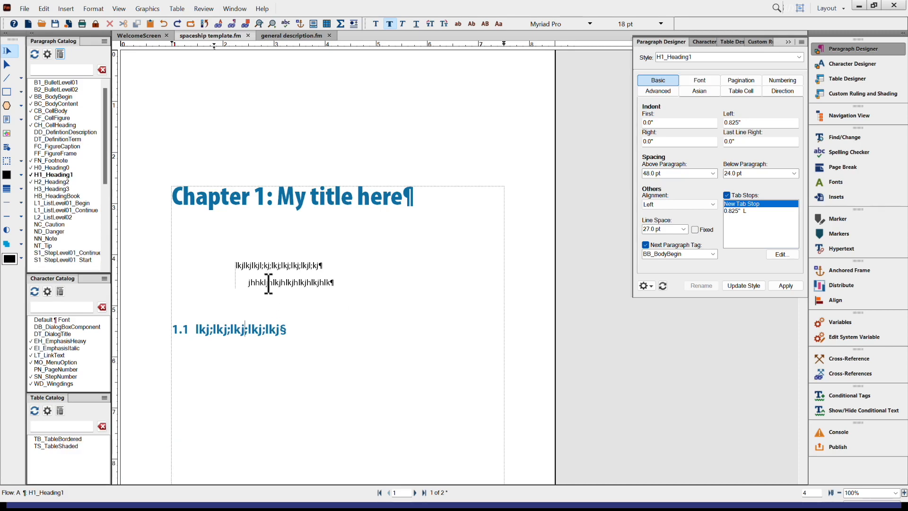
Apply the EH_EmphasisHeavy character format to a group of letters in the middle of the second body paragraph.
{"action": "left_click_drag", "start_coordinate": [265, 282], "coordinate": [300, 282]}
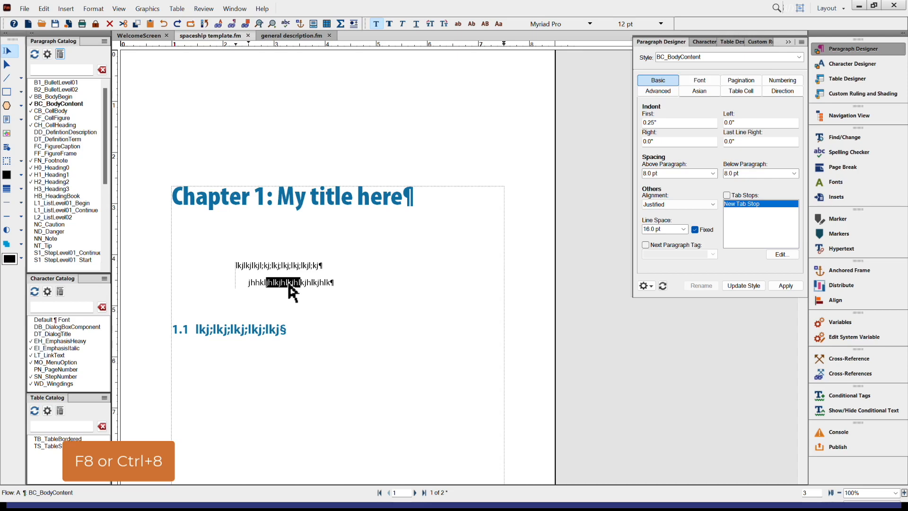
{"action": "key", "text": "F8"}
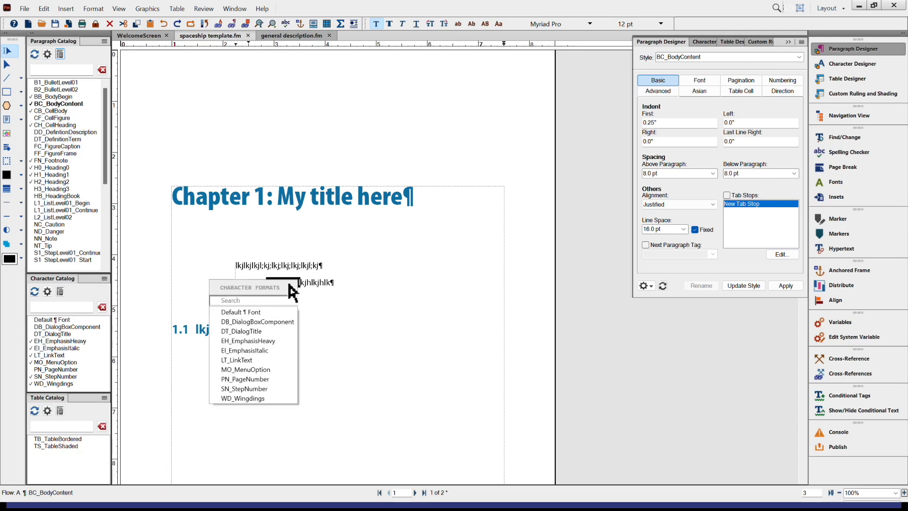
{"action": "type", "text": "eh"}
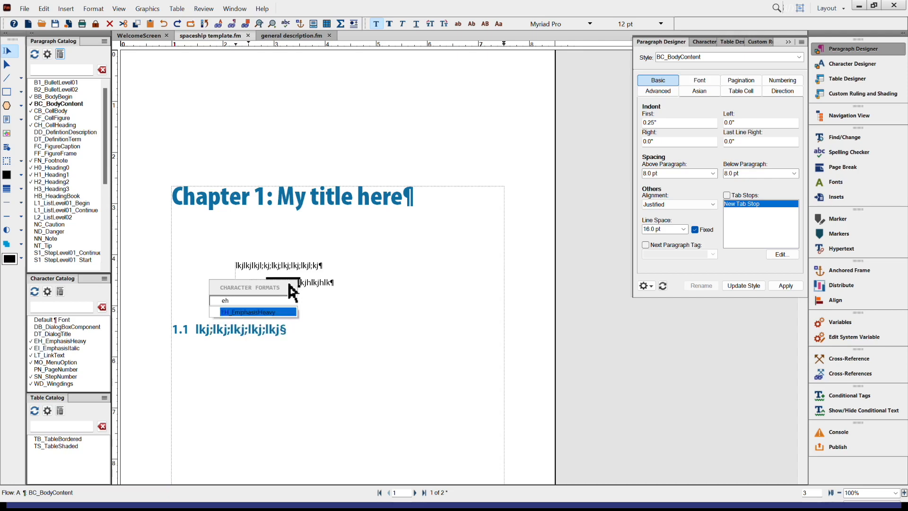
{"action": "key", "text": "Return"}
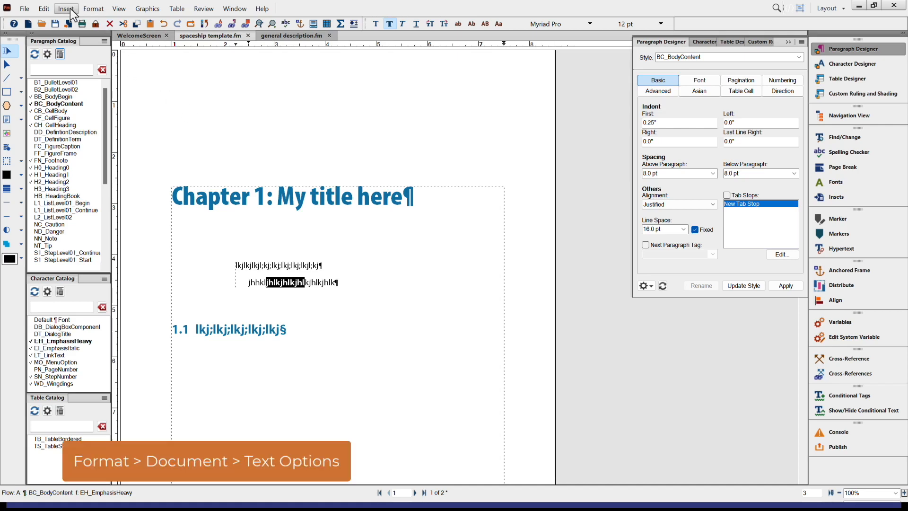
Open the document's Text Options to review the Smart Quotes and Smart Spaces settings, and cancel without changes.
{"action": "left_click", "coordinate": [90, 9]}
{"action": "mouse_move", "coordinate": [112, 116]}
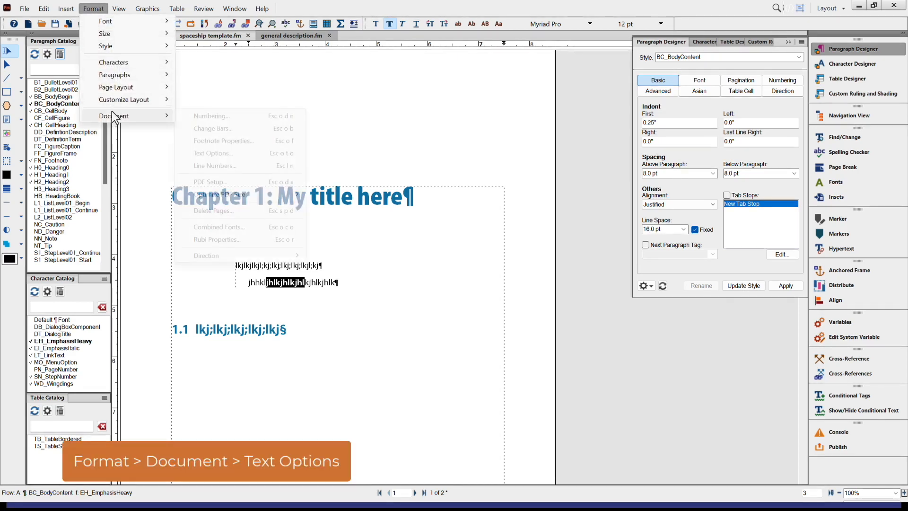
{"action": "left_click", "coordinate": [218, 154]}
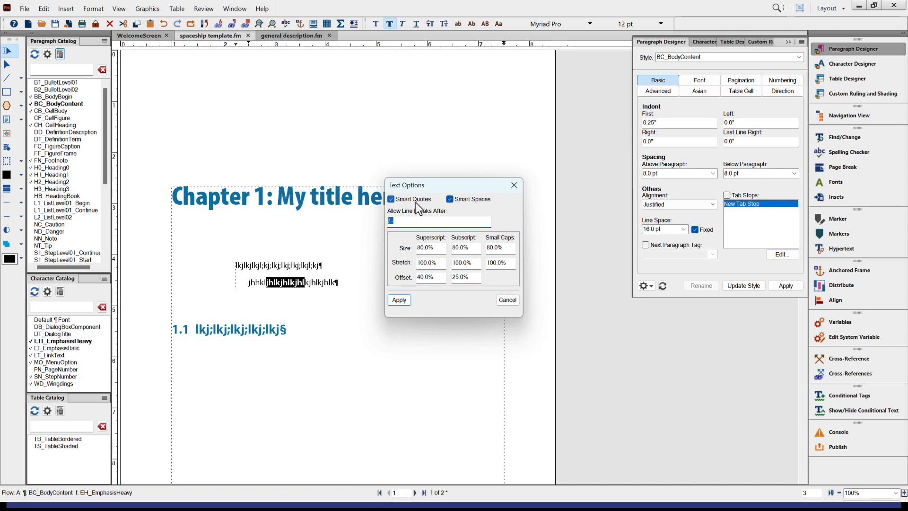
{"action": "left_click", "coordinate": [762, 430]}
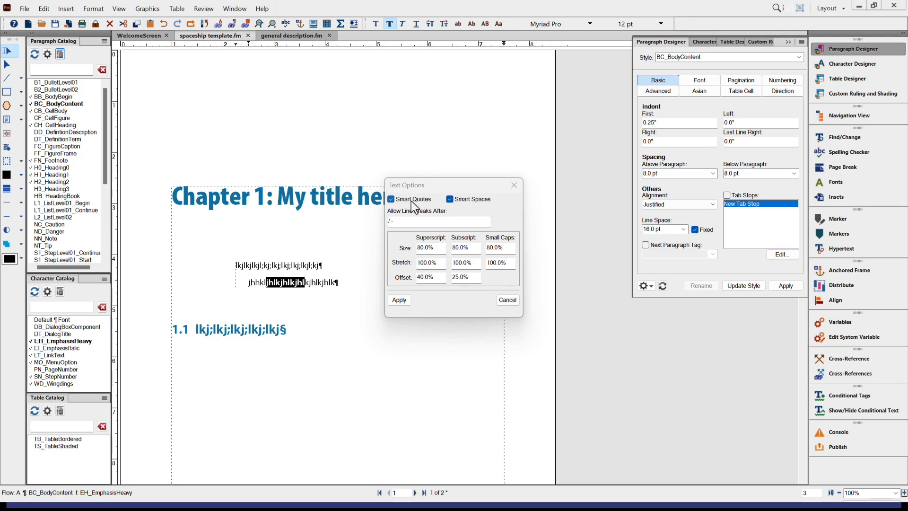
{"action": "left_click", "coordinate": [505, 300]}
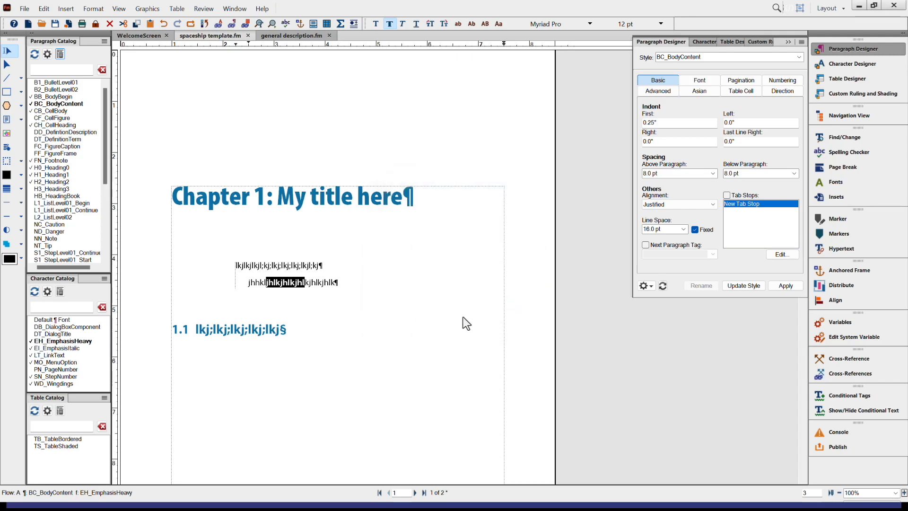
Add a body paragraph reading "jh;kjhlkjhlkjhlkjhlkjhlkjhlkjhkljh" below heading 1.1.
{"action": "left_click", "coordinate": [289, 329]}
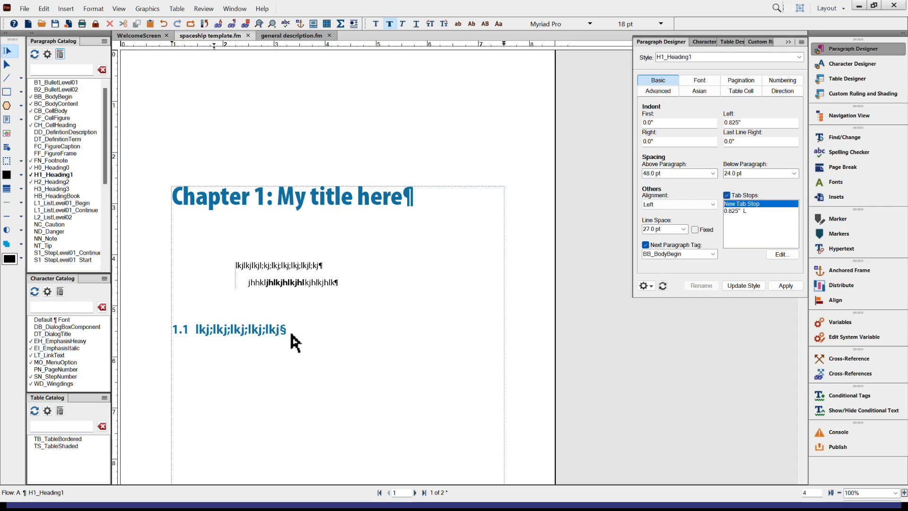
{"action": "key", "text": "Return"}
{"action": "type", "text": "jh;kjhlkjhlkjhlkjhlkjhlkjhlkjhkljh"}
Add an empty paragraph below the text under heading 1.1 and apply the FF_FigureFrame paragraph format to it.
{"action": "key", "text": "Return"}
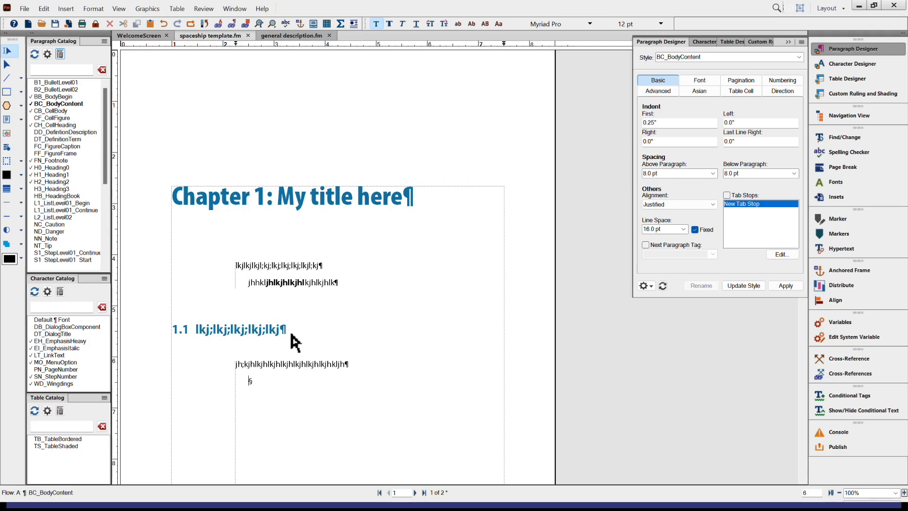
{"action": "key", "text": "F9"}
{"action": "type", "text": "ff"}
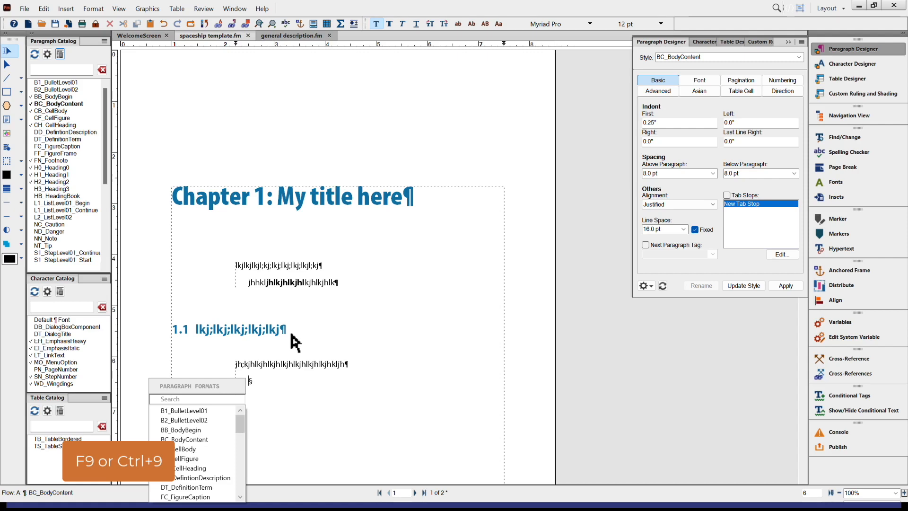
{"action": "key", "text": "Return"}
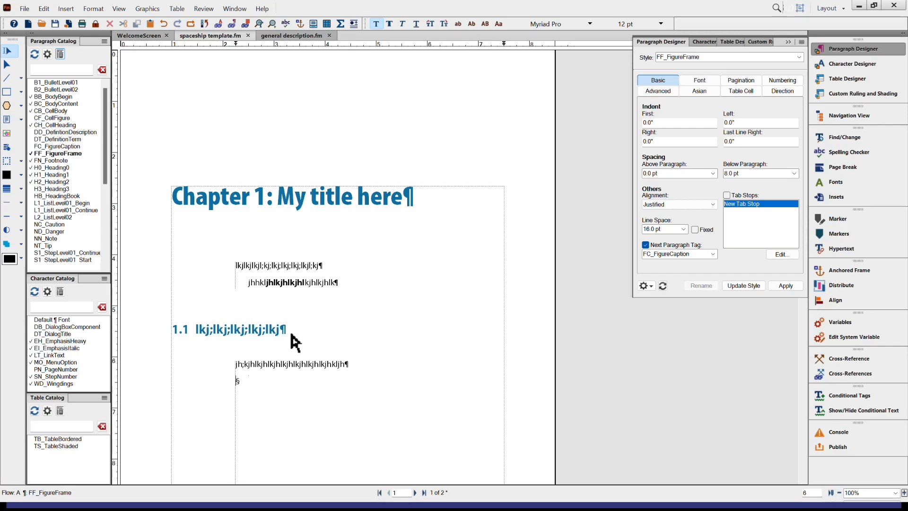
Import RadialEngine.png by reference into the empty figure frame paragraph, scaled at 150 dpi.
{"action": "key", "text": "Escape"}
{"action": "key", "text": "f"}
{"action": "key", "text": "i"}
{"action": "key", "text": "f"}
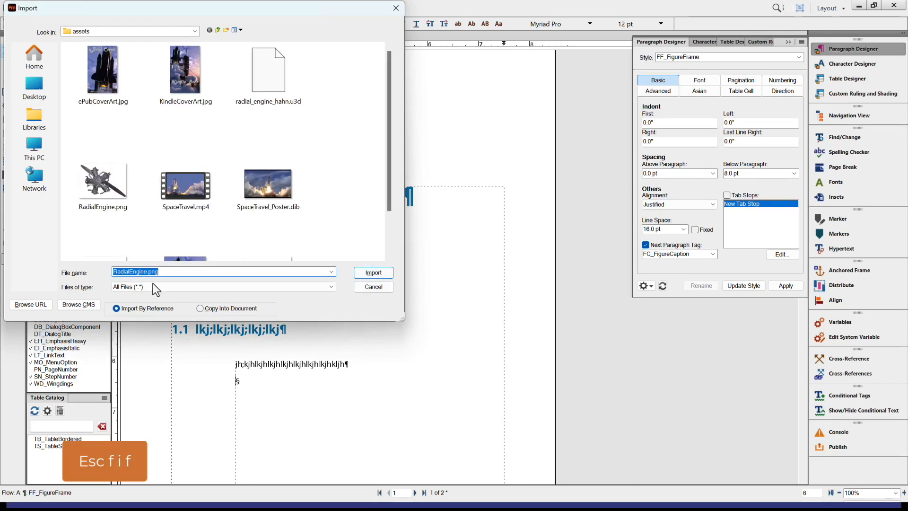
{"action": "key", "text": "Escape"}
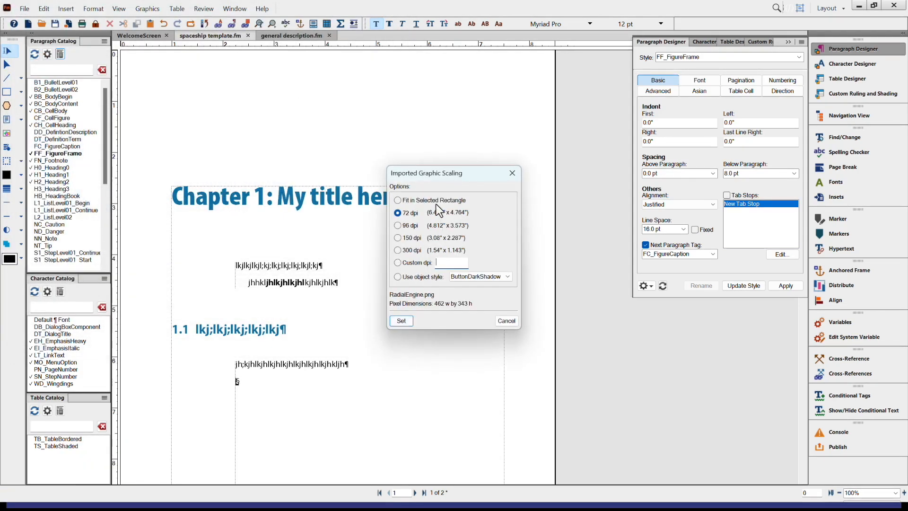
{"action": "left_click", "coordinate": [398, 237]}
{"action": "left_click", "coordinate": [401, 321]}
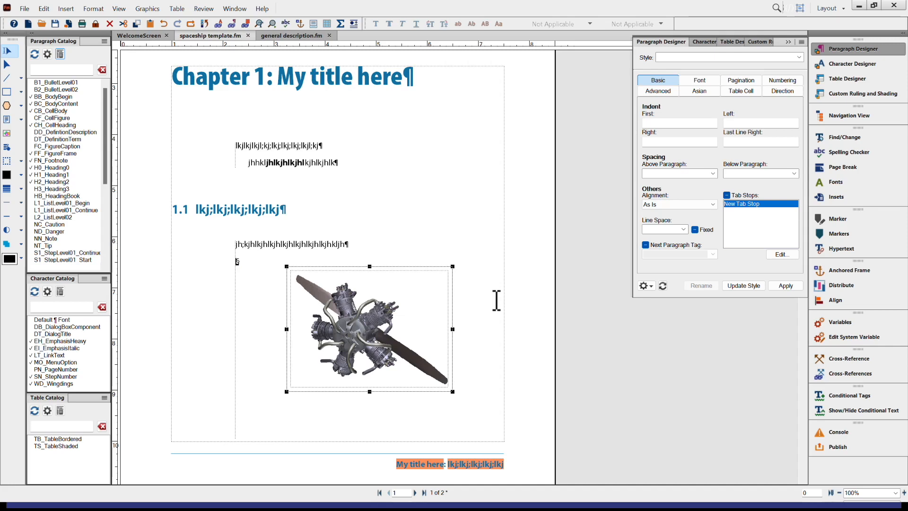
Display the Anchored Frame settings with the anchoring position options, and shrink-wrap the frame around the radial engine graphic.
{"action": "left_click", "coordinate": [853, 268]}
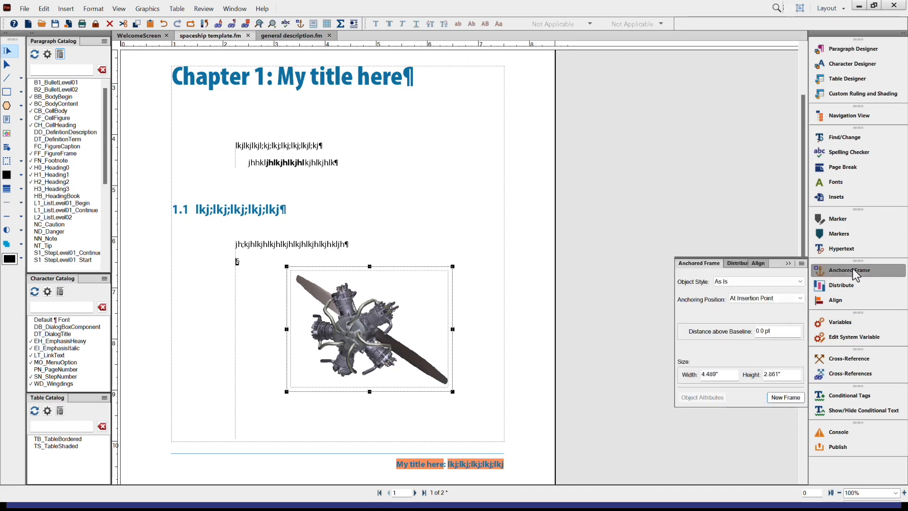
{"action": "left_click", "coordinate": [775, 298]}
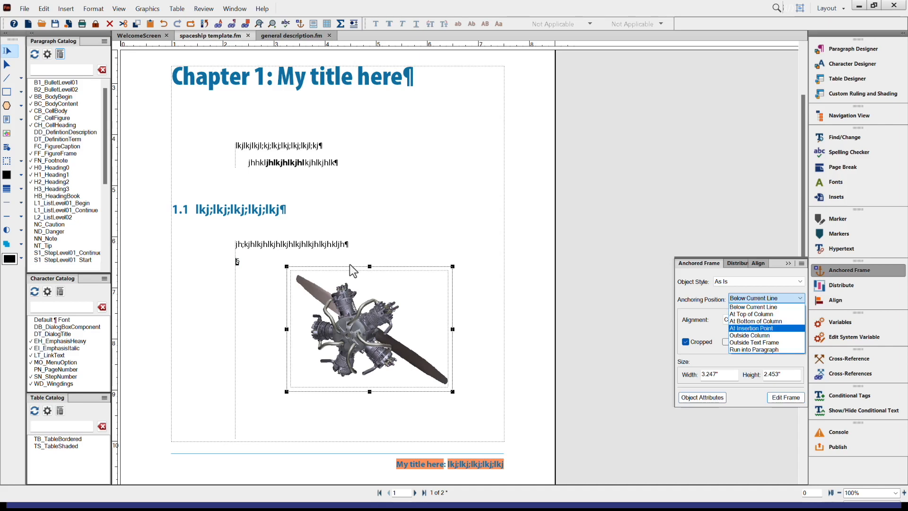
{"action": "key", "text": "Escape"}
{"action": "key", "text": "m"}
{"action": "key", "text": "p"}
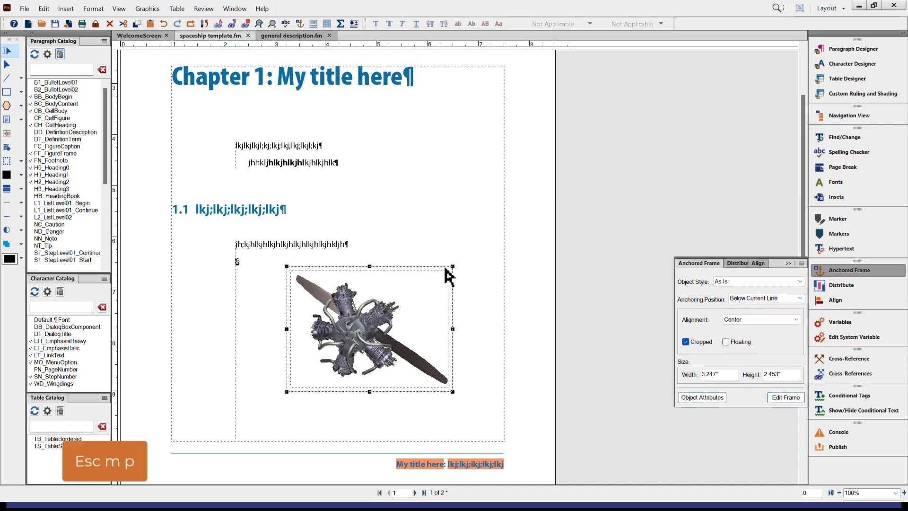
{"action": "key", "text": "Escape"}
{"action": "key", "text": "m"}
{"action": "key", "text": "p"}
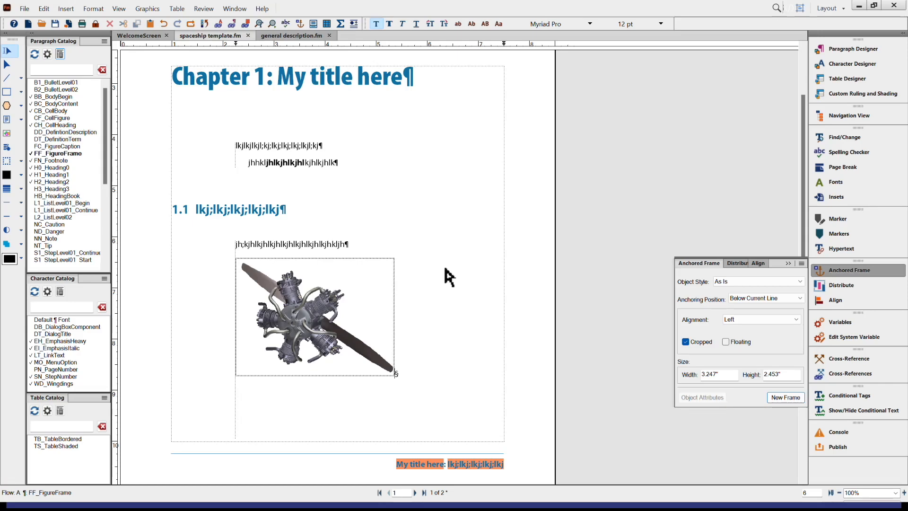
Add a figure caption paragraph reading "kh;lkjl;kj;lkj;lkjl;kj" after the radial engine graphic.
{"action": "key", "text": "Return"}
{"action": "type", "text": "kh;lkjl;kj;lkj;lkjl;kj"}
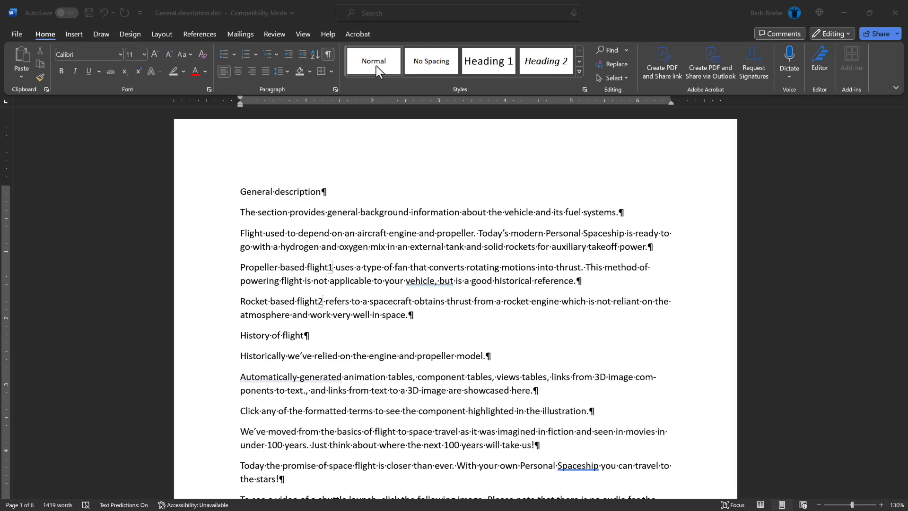
Display the full list of styles and apply the Title style to the "General description" paragraph.
{"action": "left_click", "coordinate": [584, 89]}
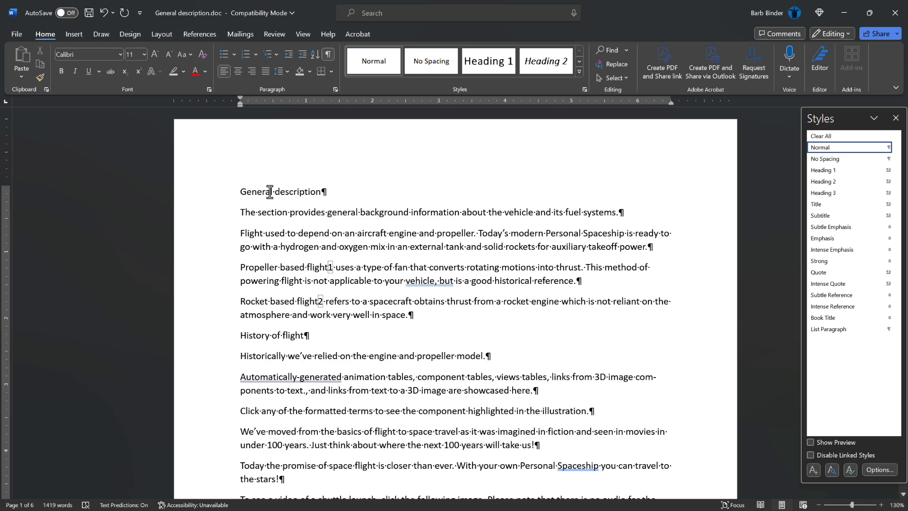
{"action": "left_click", "coordinate": [270, 191]}
{"action": "left_click", "coordinate": [818, 205]}
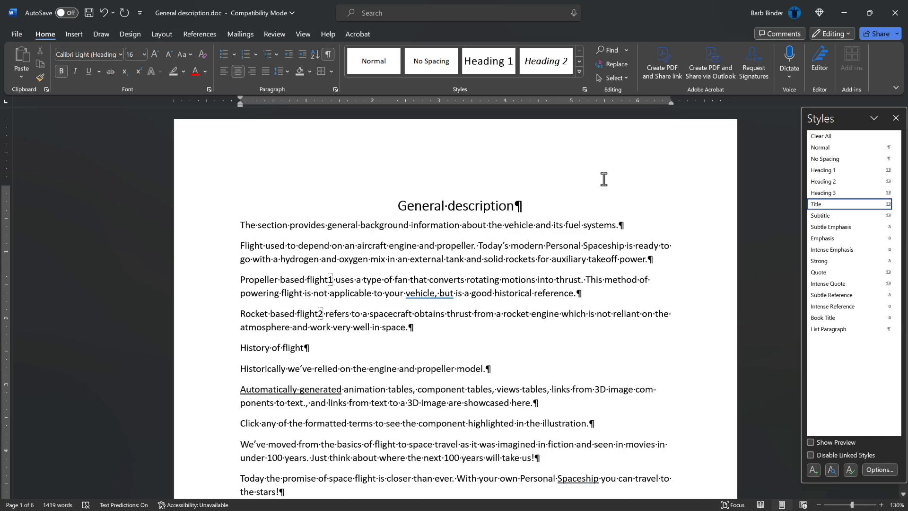
Apply the Heading 1 style to the "History of flight" and "Overview" paragraphs.
{"action": "left_click", "coordinate": [290, 225]}
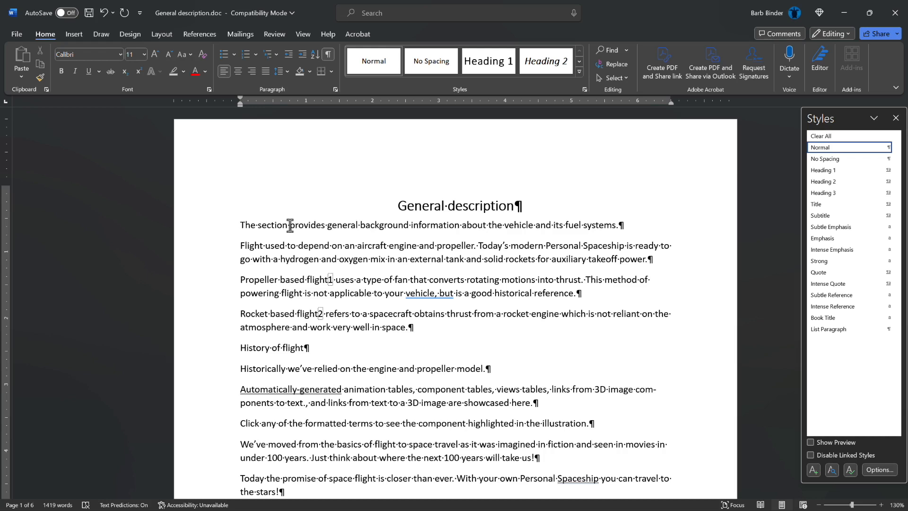
{"action": "left_click", "coordinate": [255, 347]}
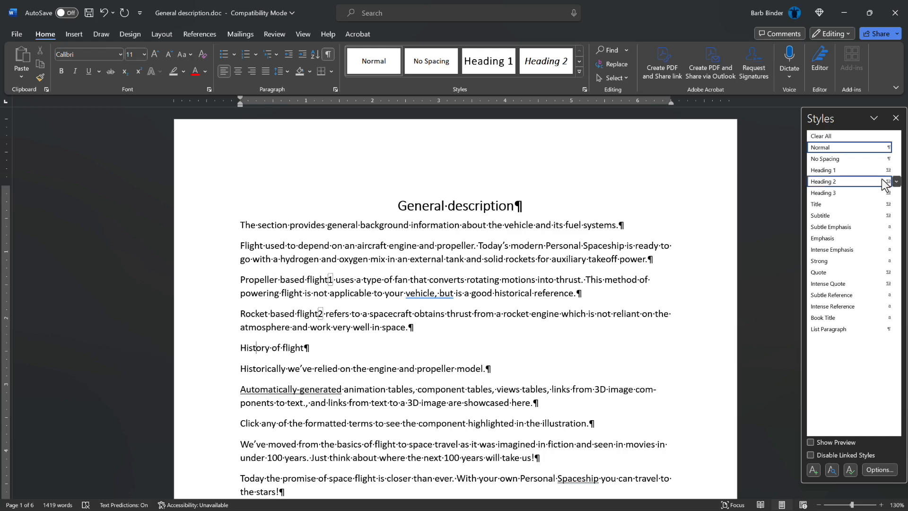
{"action": "left_click", "coordinate": [832, 171]}
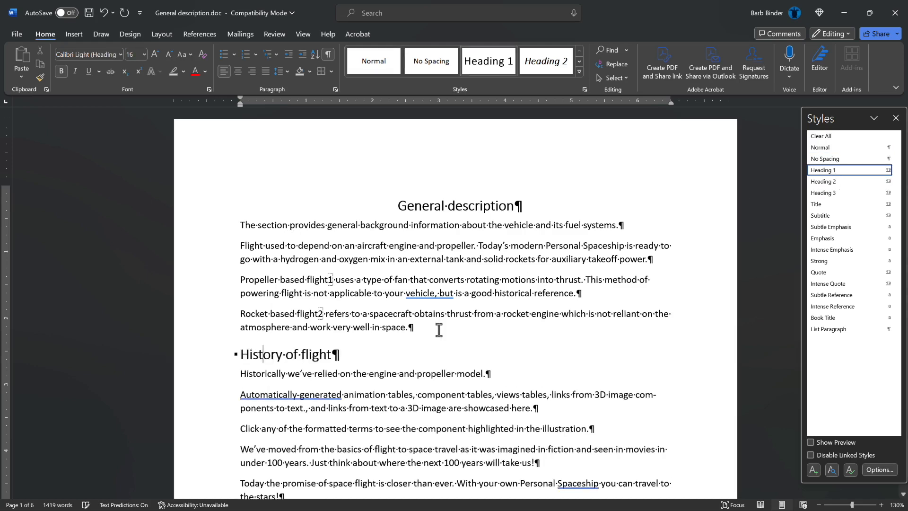
{"action": "scroll", "coordinate": [439, 329], "scroll_direction": "down", "scroll_amount": 5}
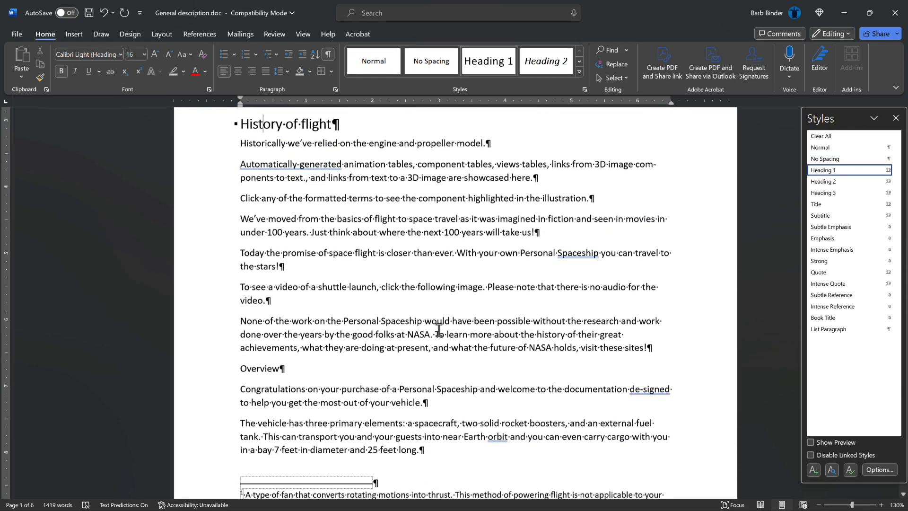
{"action": "scroll", "coordinate": [438, 329], "scroll_direction": "down", "scroll_amount": 4}
{"action": "left_click", "coordinate": [264, 202]}
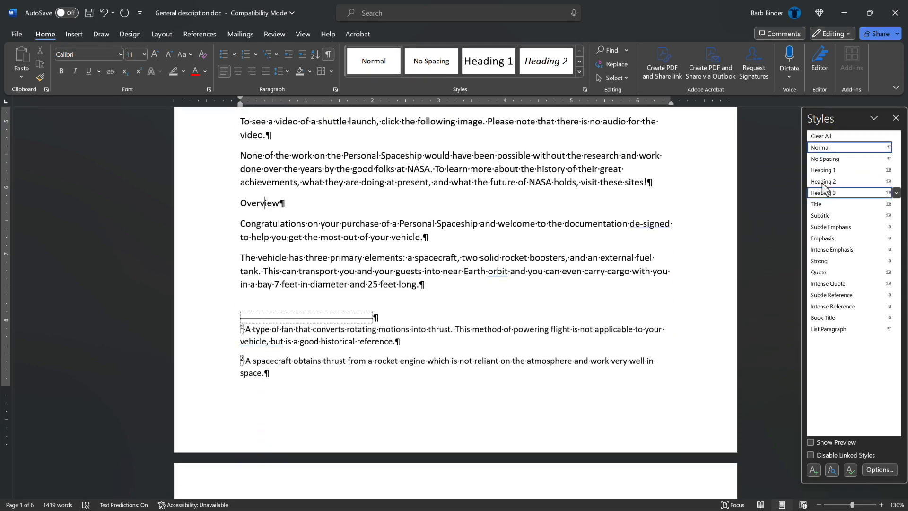
{"action": "left_click", "coordinate": [832, 170]}
Apply the Heading 2 style to the "Spaceship requirements" and "Launch and landing site" paragraphs.
{"action": "scroll", "coordinate": [464, 319], "scroll_direction": "down", "scroll_amount": 10}
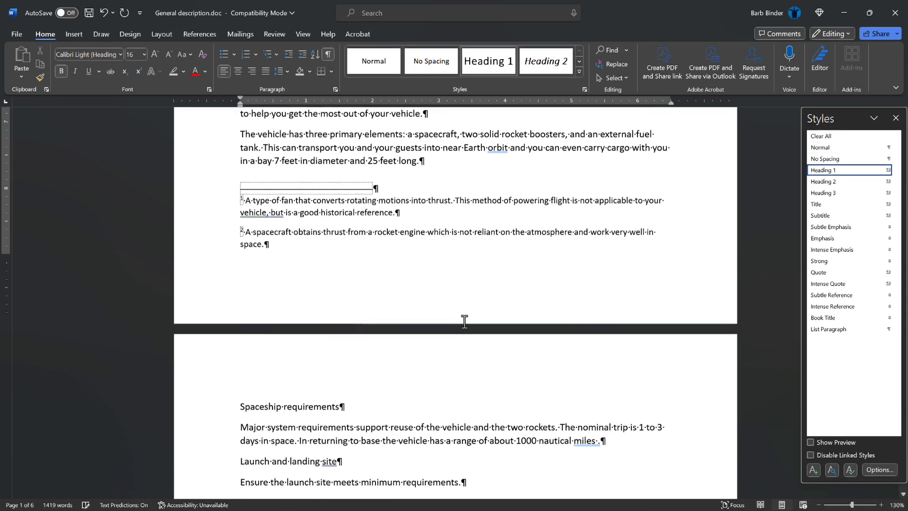
{"action": "left_click", "coordinate": [283, 207]}
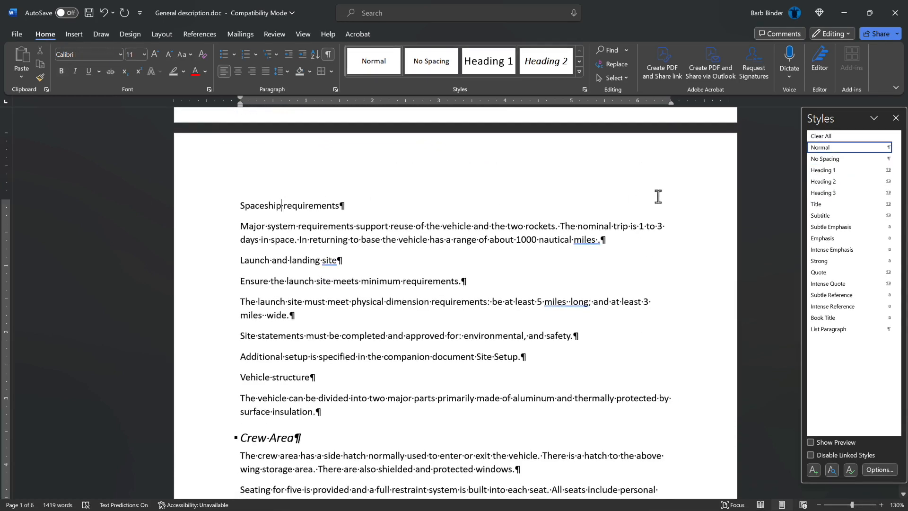
{"action": "left_click", "coordinate": [825, 181]}
{"action": "left_click", "coordinate": [269, 259]}
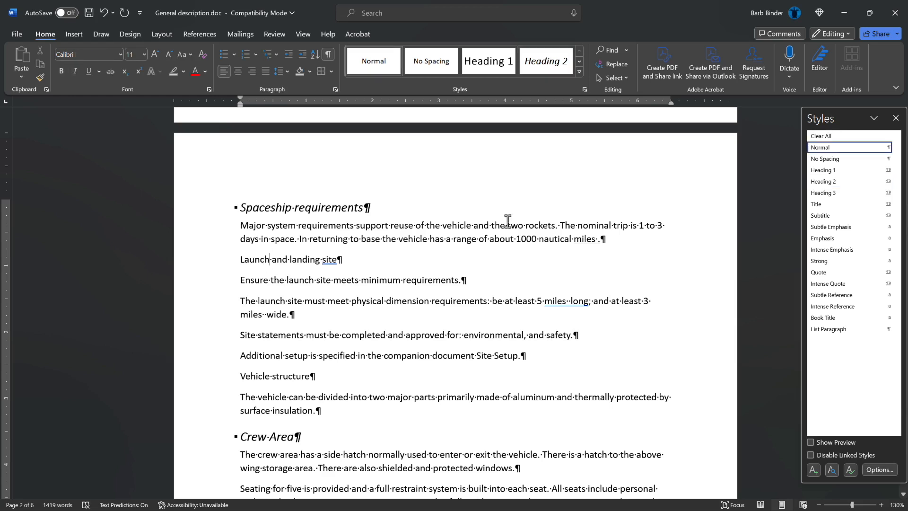
{"action": "left_click", "coordinate": [829, 181]}
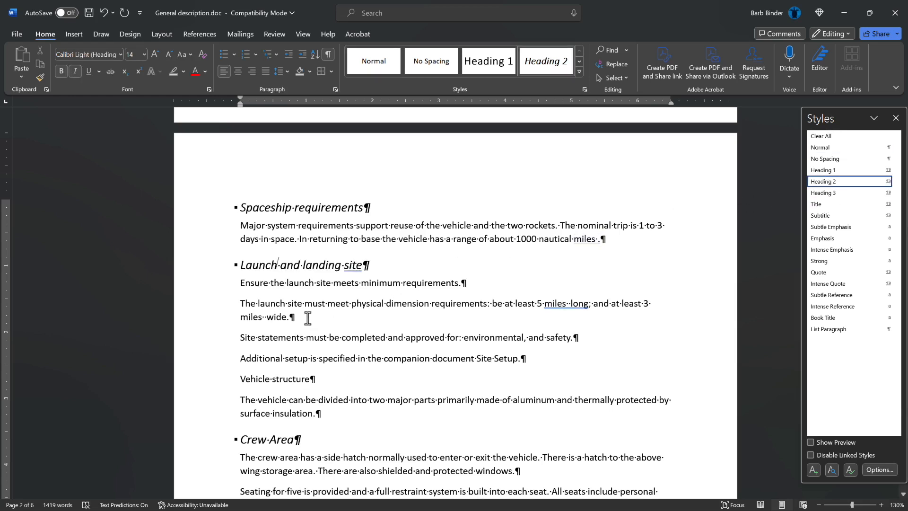
Make the three paragraphs after "Ensure the launch site meets minimum requirements." a bulleted list and apply Heading 2 to "Vehicle structure".
{"action": "left_click_drag", "start_coordinate": [237, 303], "coordinate": [554, 369]}
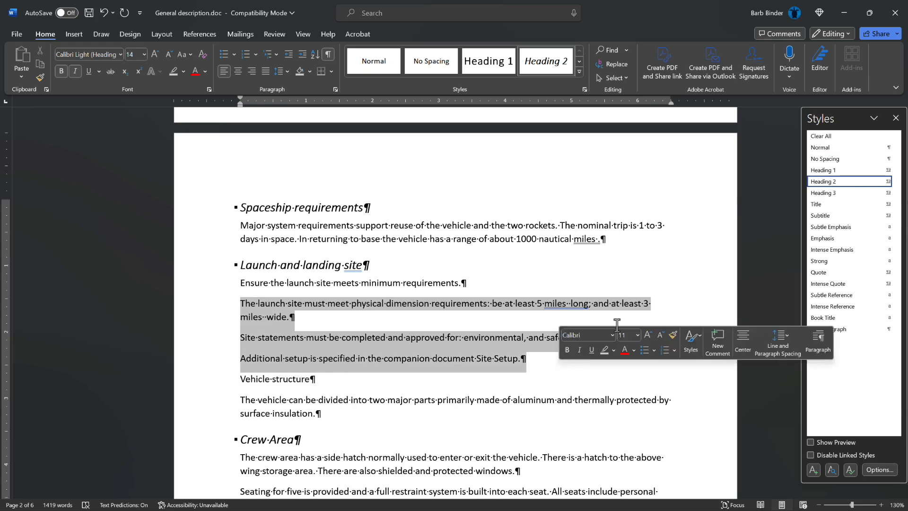
{"action": "left_click", "coordinate": [223, 52]}
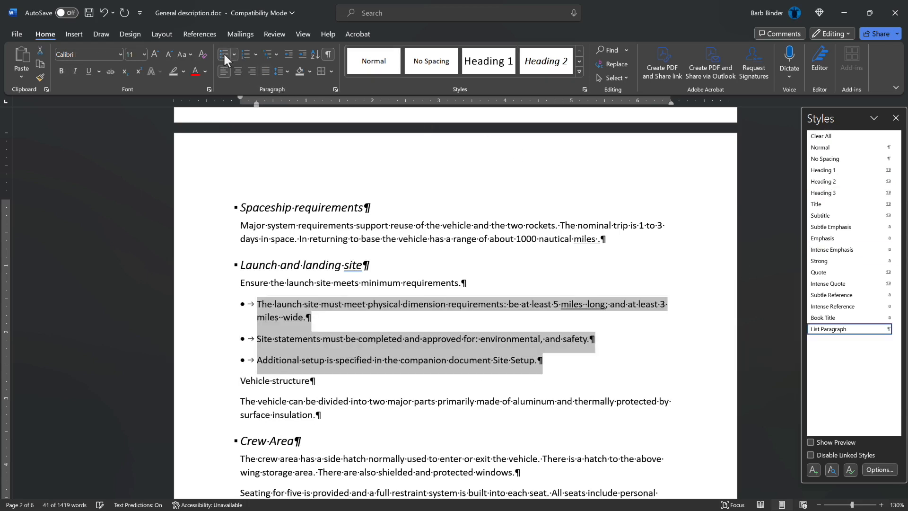
{"action": "mouse_move", "coordinate": [842, 326]}
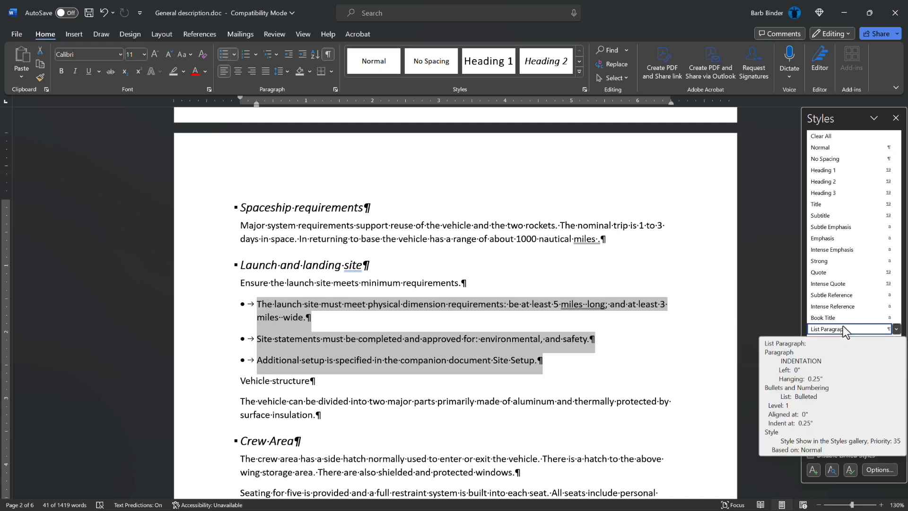
{"action": "left_click", "coordinate": [245, 383]}
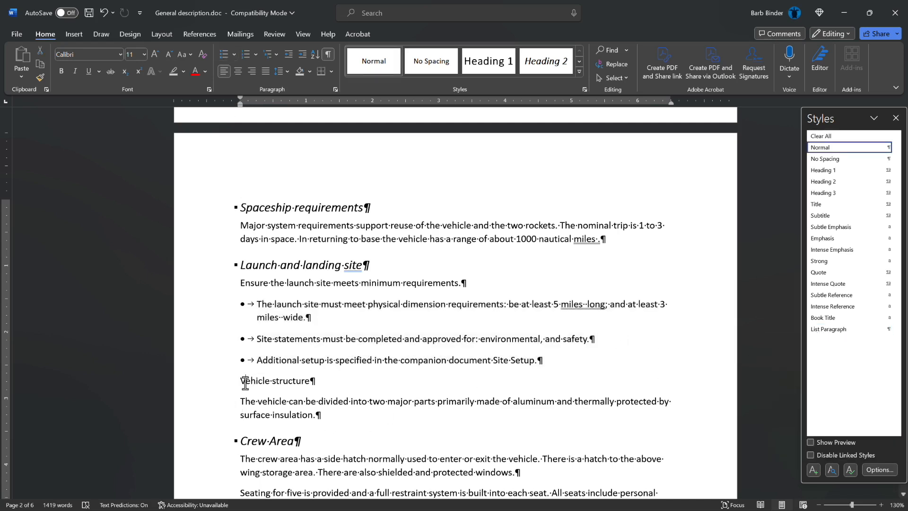
{"action": "left_click", "coordinate": [825, 182]}
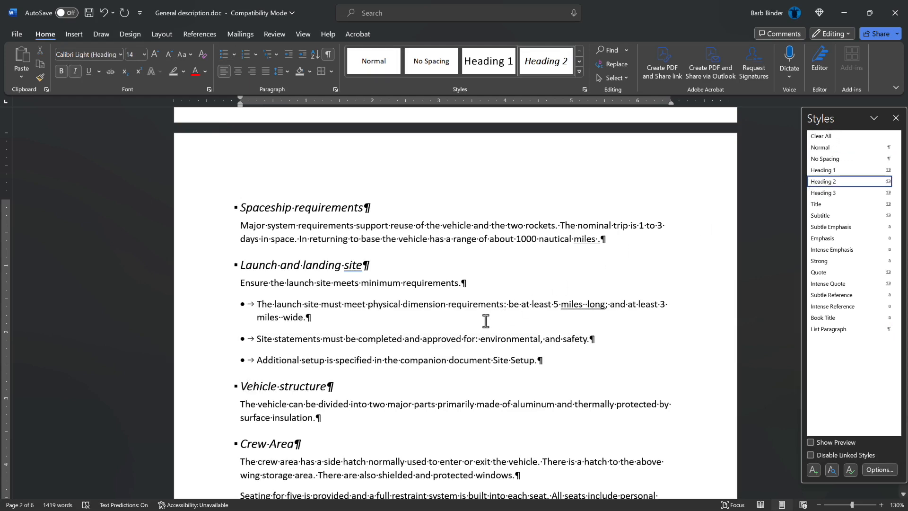
Review the document's headings, bulleted lists and body text, and the NASA Software of the Year Awards table near its end.
{"action": "scroll", "coordinate": [486, 321], "scroll_direction": "down", "scroll_amount": 2}
{"action": "scroll", "coordinate": [485, 321], "scroll_direction": "down", "scroll_amount": 4}
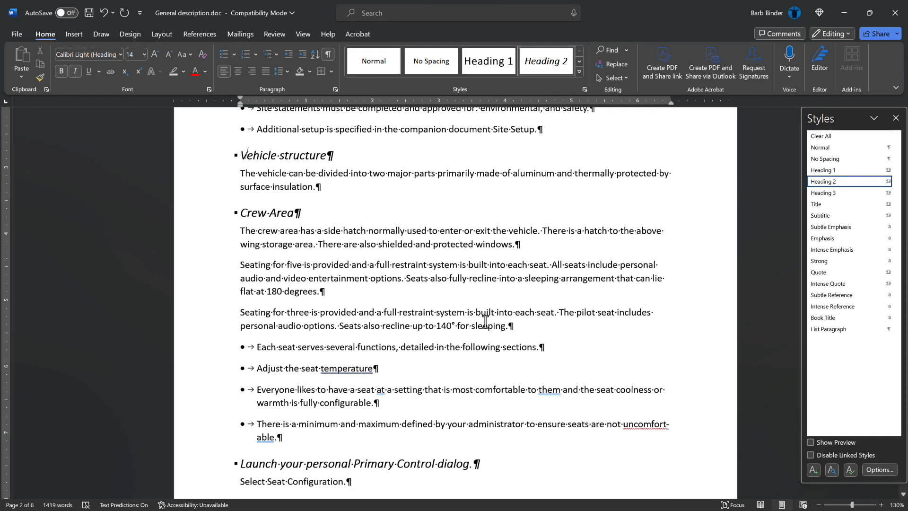
{"action": "scroll", "coordinate": [485, 321], "scroll_direction": "up", "scroll_amount": 12}
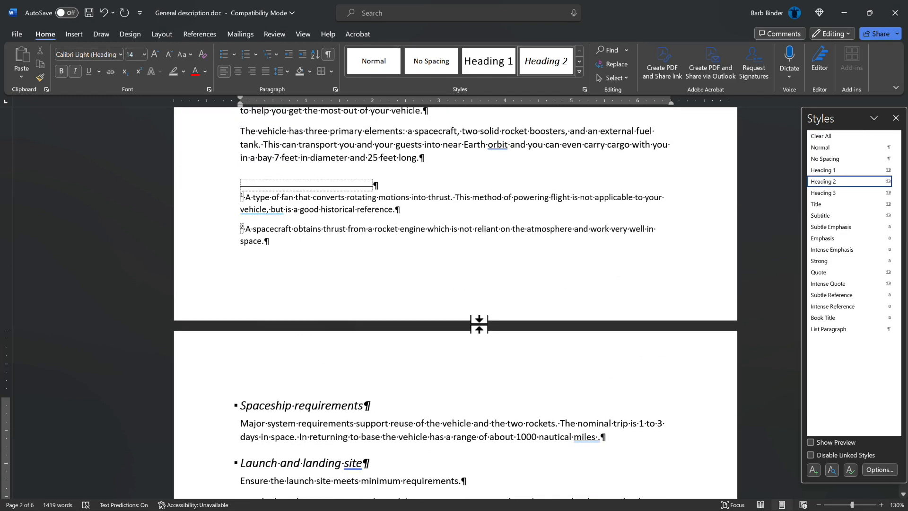
{"action": "scroll", "coordinate": [479, 324], "scroll_direction": "up", "scroll_amount": 15}
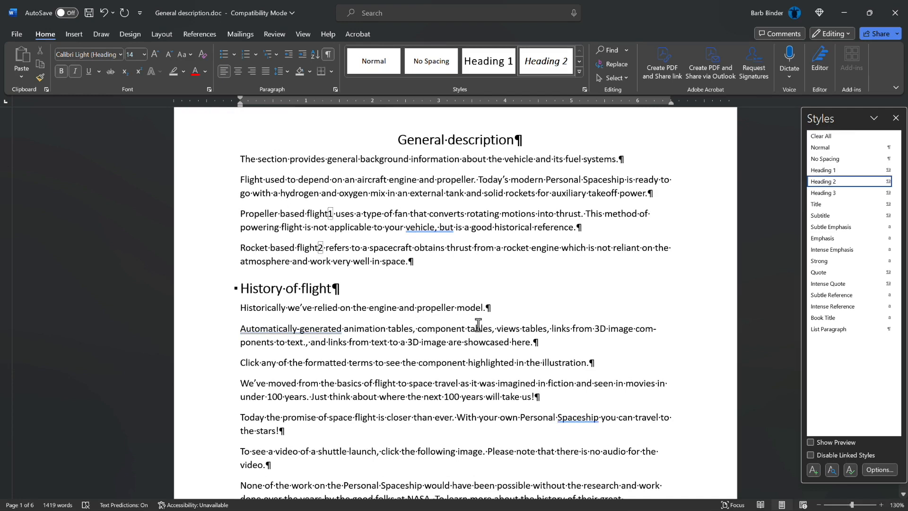
{"action": "key", "text": "ctrl+End"}
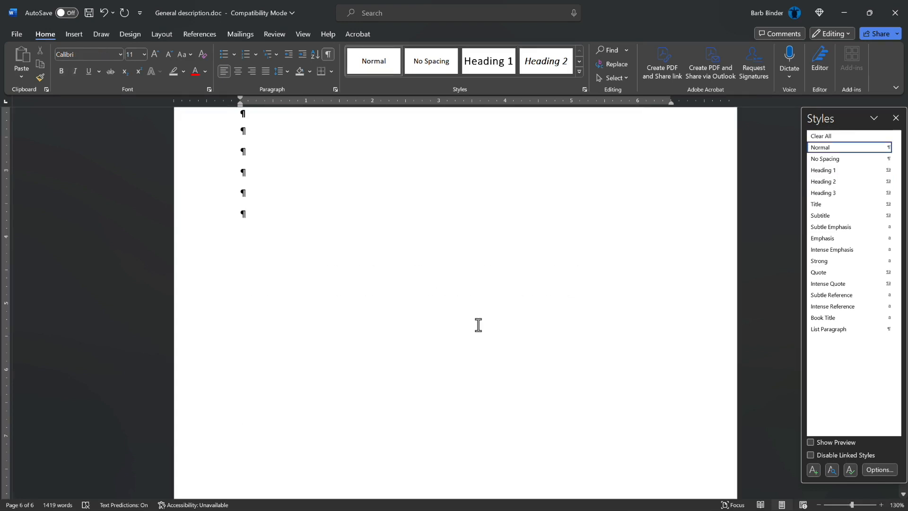
{"action": "scroll", "coordinate": [476, 325], "scroll_direction": "up", "scroll_amount": 3}
{"action": "scroll", "coordinate": [475, 326], "scroll_direction": "up", "scroll_amount": 3}
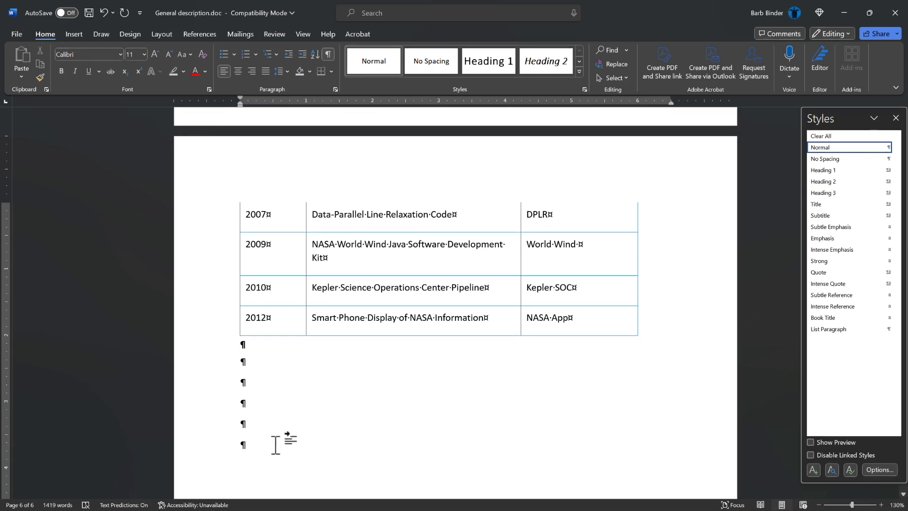
{"action": "scroll", "coordinate": [275, 444], "scroll_direction": "up", "scroll_amount": 10}
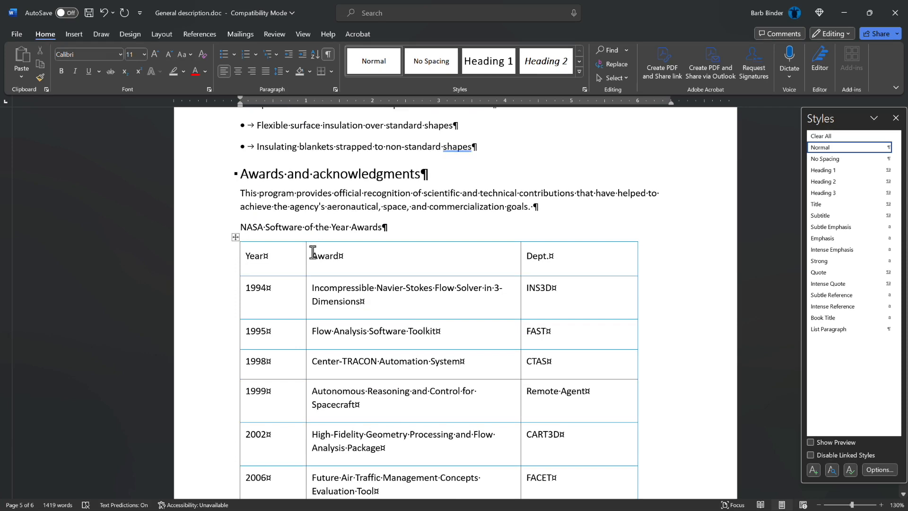
Italicize "background information", "rotating motions" and "rocket engine" in the body text under "General description".
{"action": "key", "text": "ctrl+Home"}
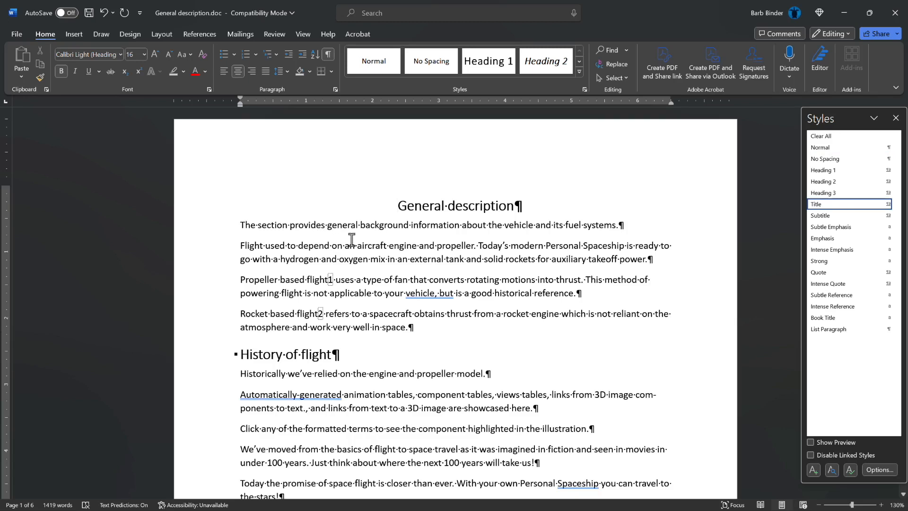
{"action": "left_click_drag", "start_coordinate": [361, 227], "coordinate": [447, 232]}
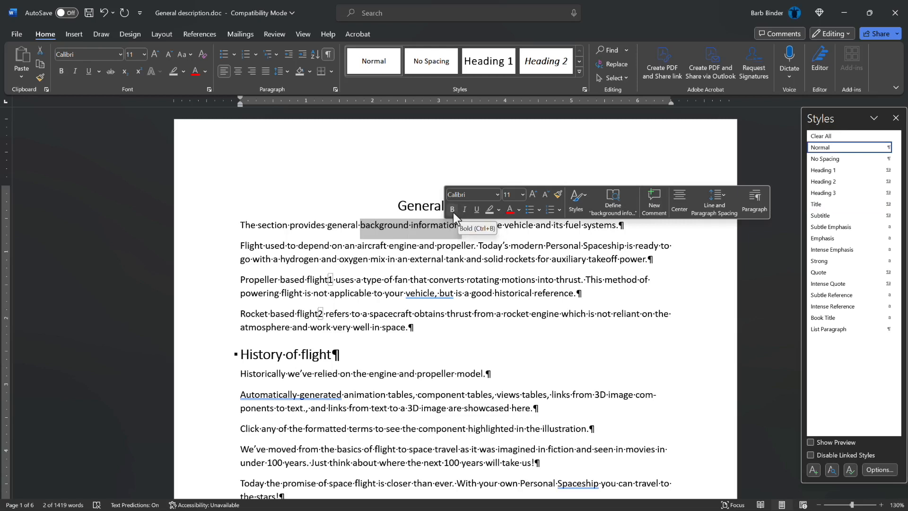
{"action": "left_click", "coordinate": [465, 210]}
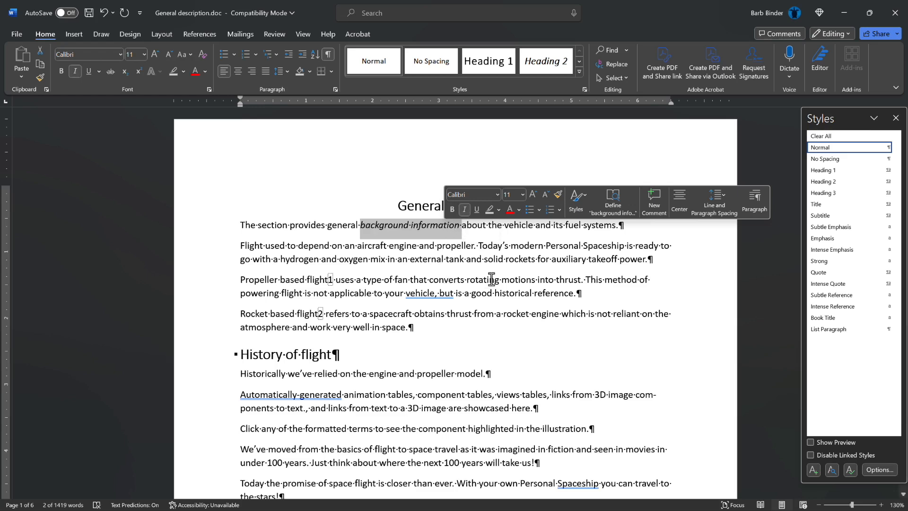
{"action": "left_click_drag", "start_coordinate": [466, 281], "coordinate": [525, 277]}
{"action": "left_click", "coordinate": [545, 259]}
{"action": "left_click_drag", "start_coordinate": [503, 314], "coordinate": [557, 312]}
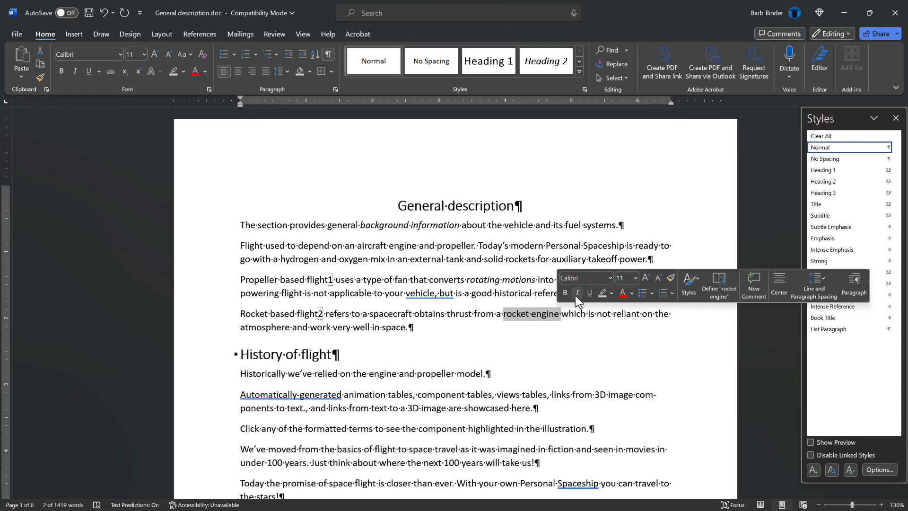
{"action": "left_click", "coordinate": [576, 293]}
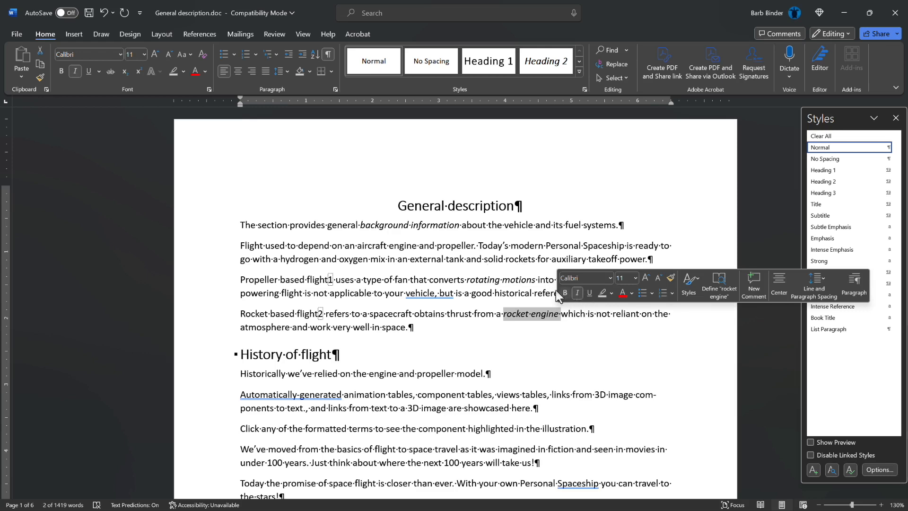
{"action": "left_click", "coordinate": [475, 260]}
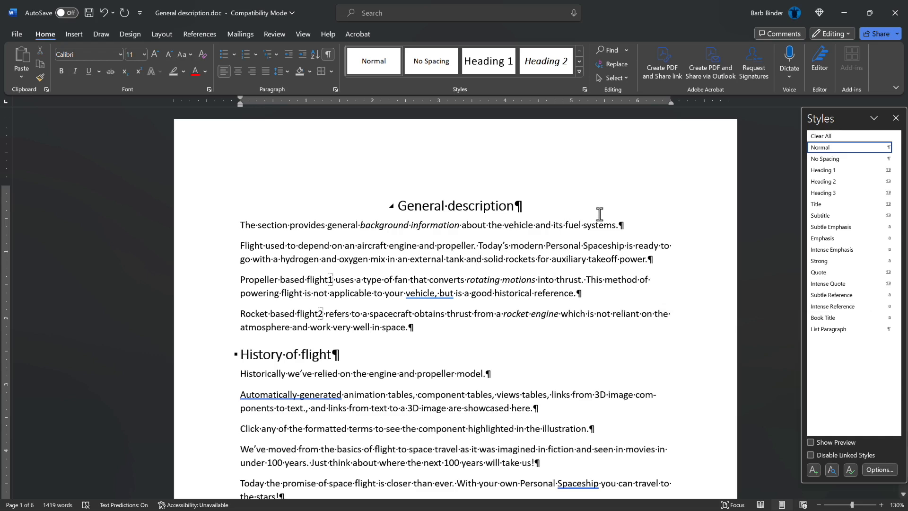
Insert extra spaces after sentences in the first three body paragraphs under "General description".
{"action": "left_click", "coordinate": [634, 224]}
{"action": "left_click", "coordinate": [479, 247]}
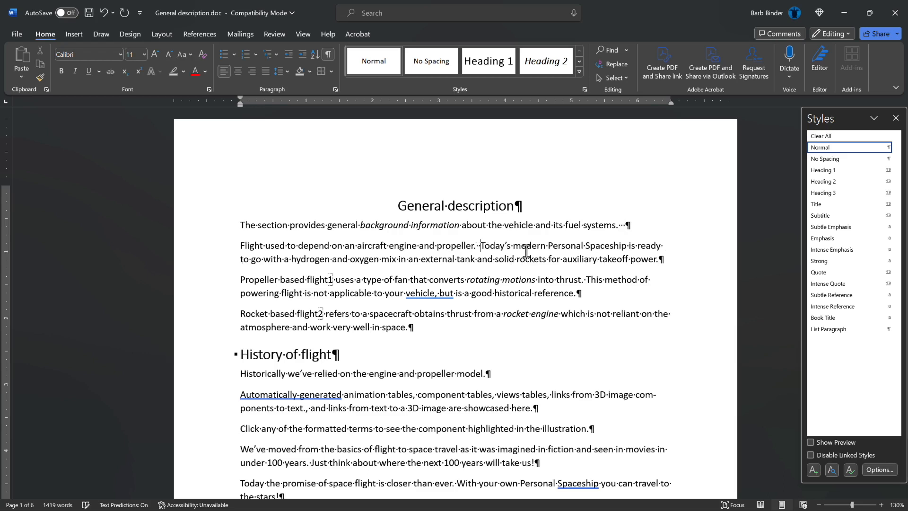
{"action": "left_click", "coordinate": [586, 280]}
{"action": "left_click", "coordinate": [589, 297]}
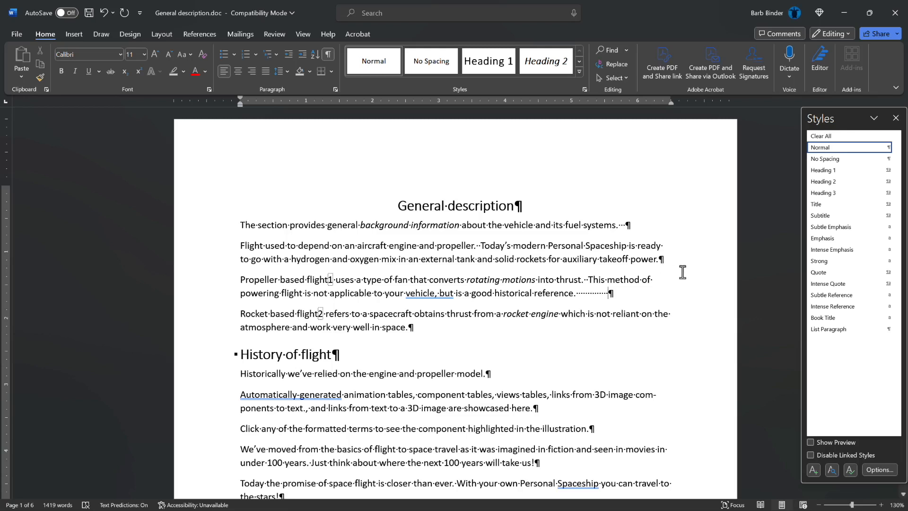
Insert two empty paragraphs above the "Propeller based flight" paragraph and three below it, and save the document.
{"action": "key", "text": "Return"}
{"action": "key", "text": "Return"}
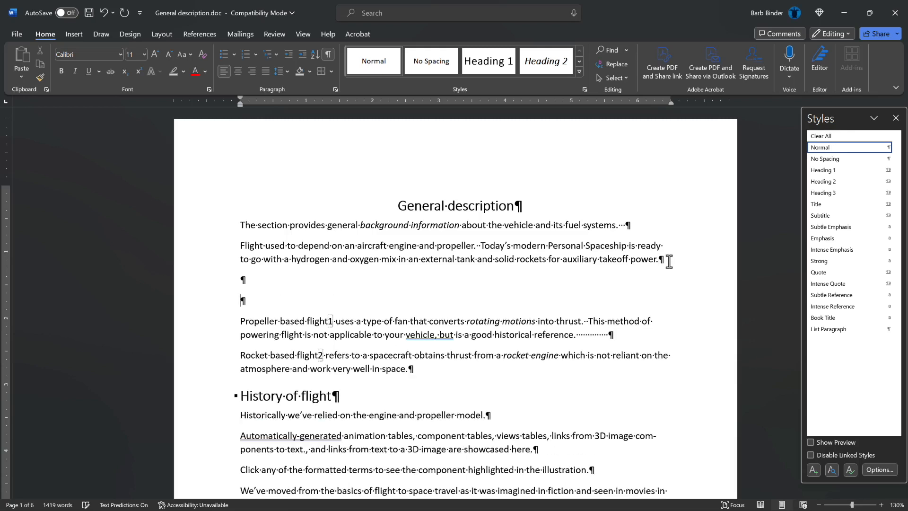
{"action": "left_click", "coordinate": [634, 335]}
{"action": "key", "text": "Return"}
{"action": "key", "text": "Return"}
{"action": "key", "text": "Return"}
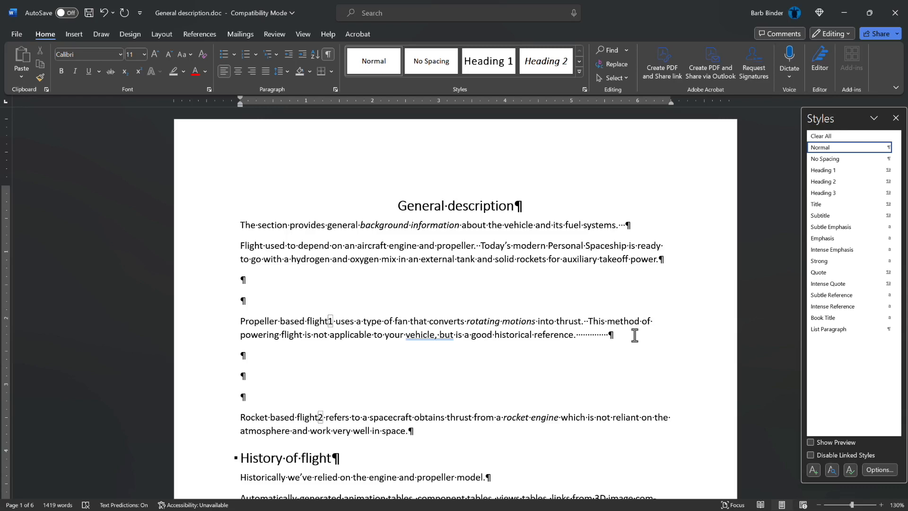
{"action": "key", "text": "ctrl+s"}
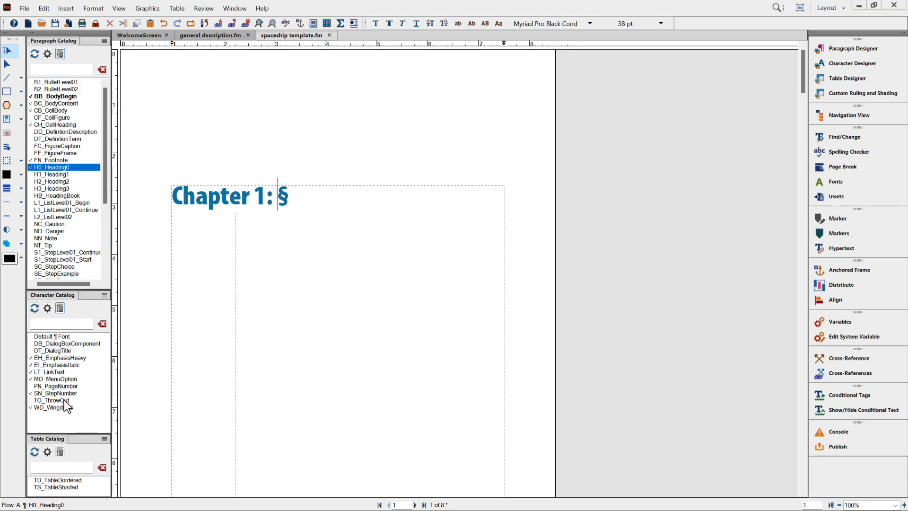
Import General description.doc at the empty Chapter 1 heading by copying it into the document, converting it from Microsoft Word.
{"action": "left_click", "coordinate": [312, 207]}
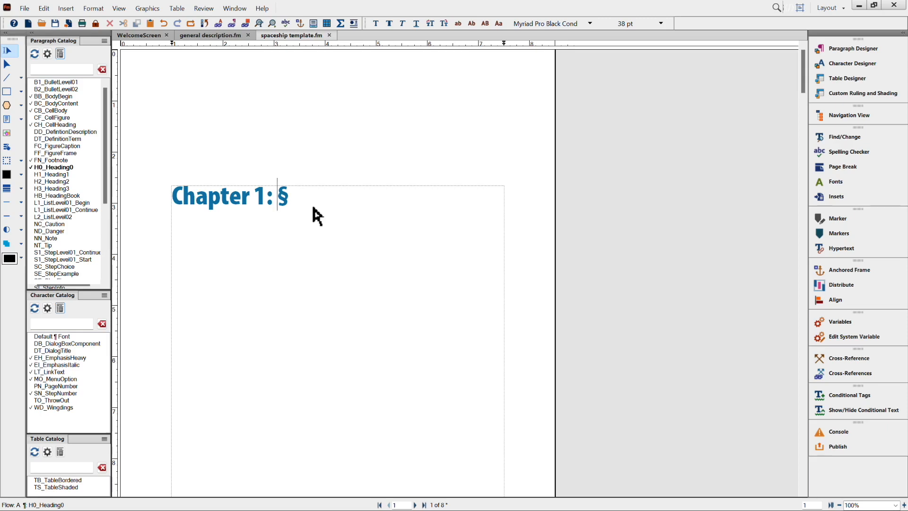
{"action": "key", "text": "Escape"}
{"action": "key", "text": "f"}
{"action": "key", "text": "i"}
{"action": "key", "text": "f"}
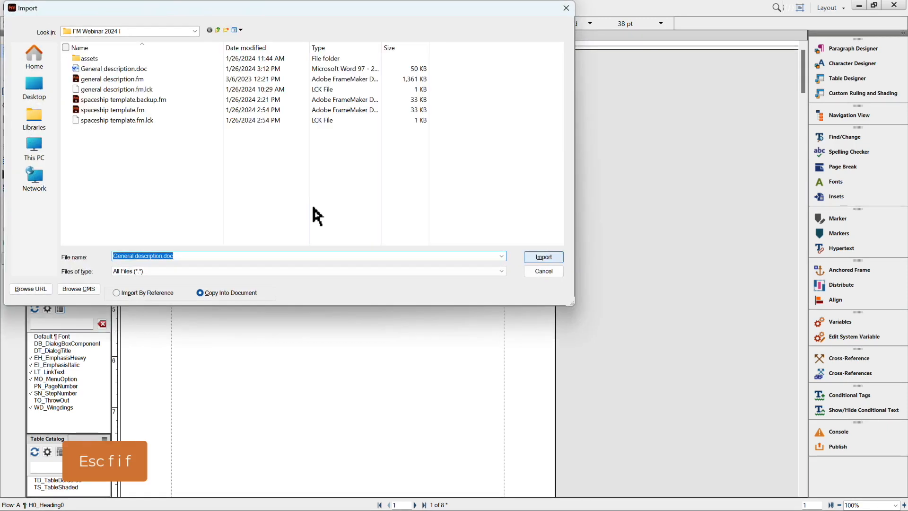
{"action": "left_click", "coordinate": [115, 69]}
{"action": "left_click", "coordinate": [546, 259]}
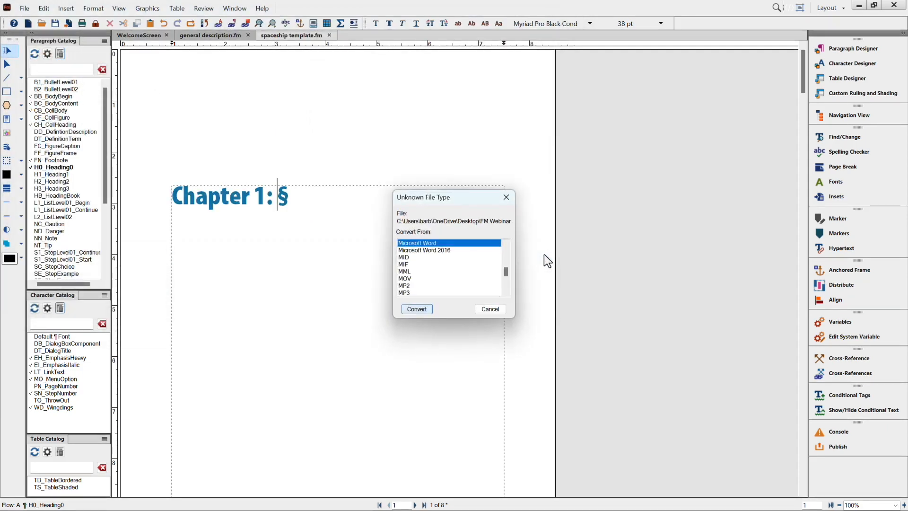
{"action": "key", "text": "Return"}
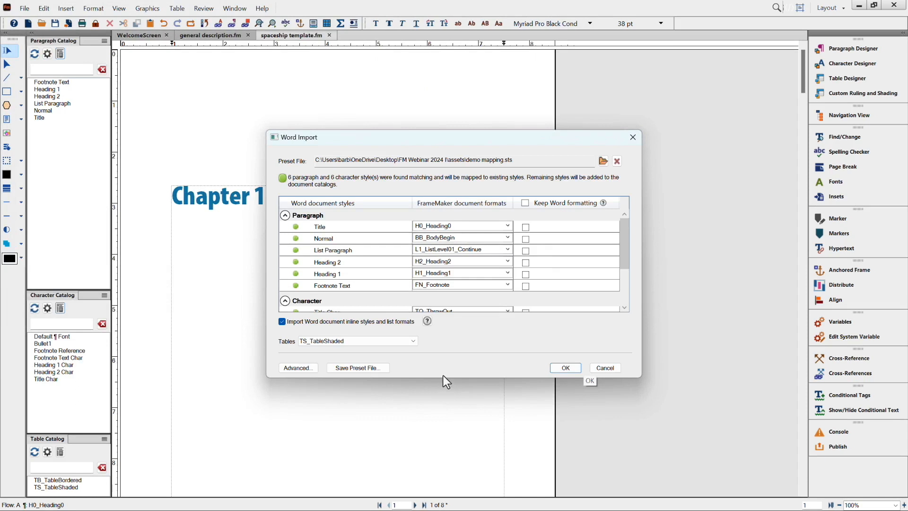
Map the Word Title style to H0_Heading0 and imported tables to TS_TableShaded in the Word import settings.
{"action": "left_click_drag", "start_coordinate": [446, 376], "coordinate": [451, 466]}
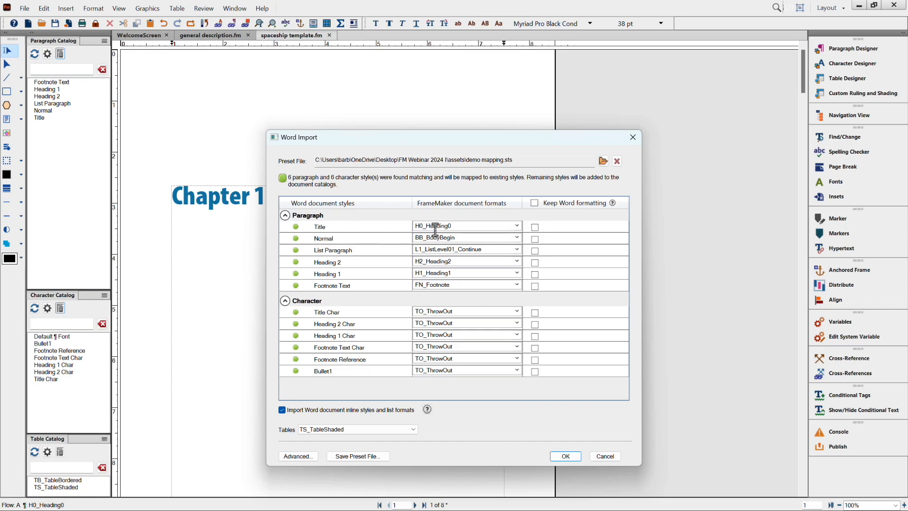
{"action": "left_click", "coordinate": [517, 226]}
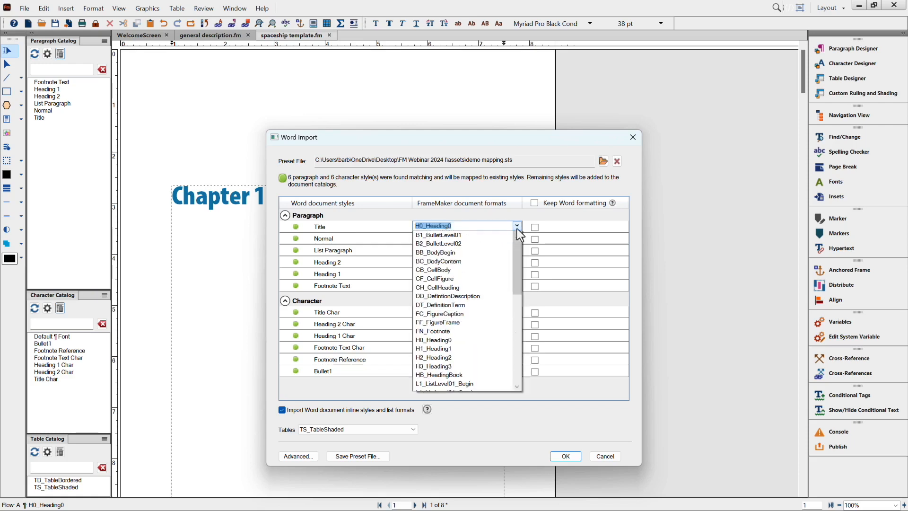
{"action": "mouse_move", "coordinate": [519, 267]}
{"action": "left_mouse_down"}
{"action": "mouse_move", "coordinate": [518, 342]}
{"action": "mouse_move", "coordinate": [523, 277]}
{"action": "left_mouse_up"}
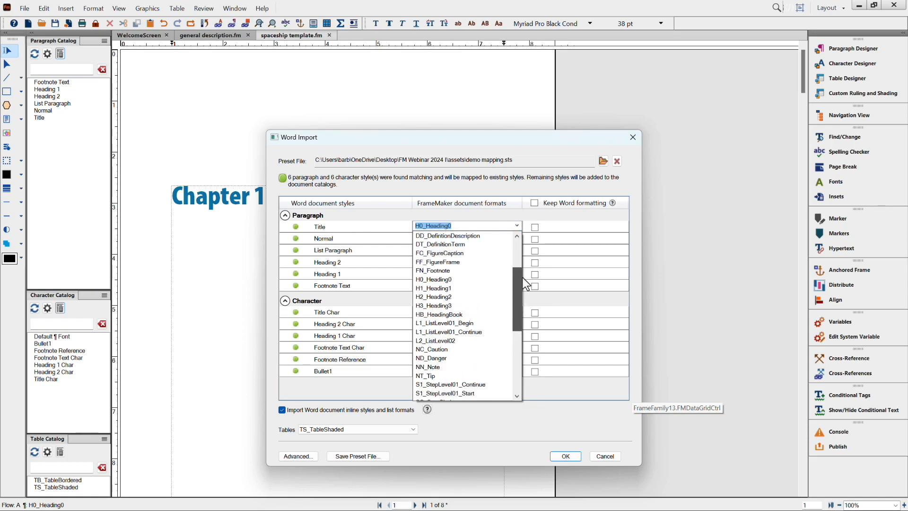
{"action": "left_click", "coordinate": [461, 282]}
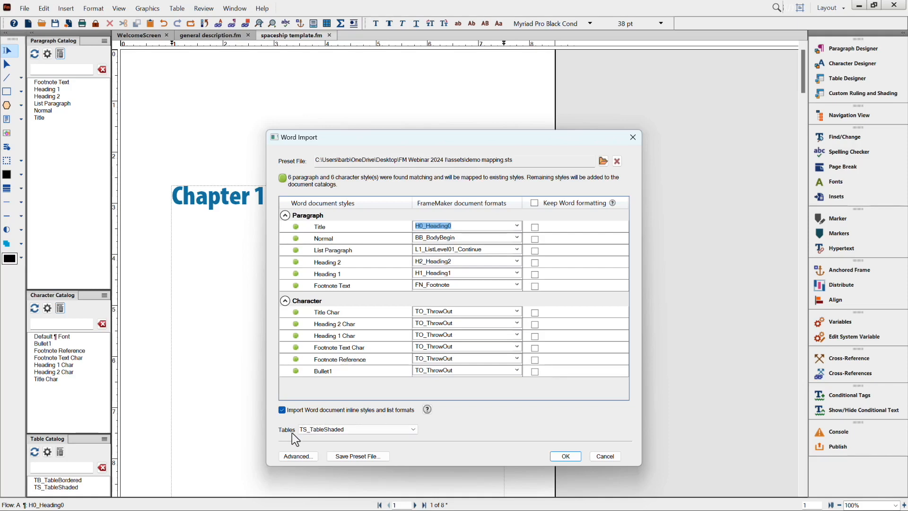
{"action": "left_click", "coordinate": [413, 429]}
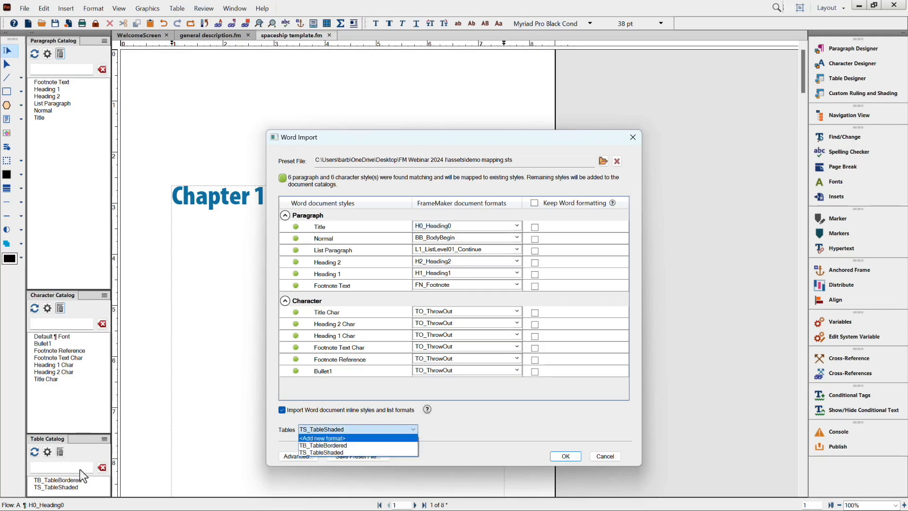
{"action": "left_click", "coordinate": [330, 452]}
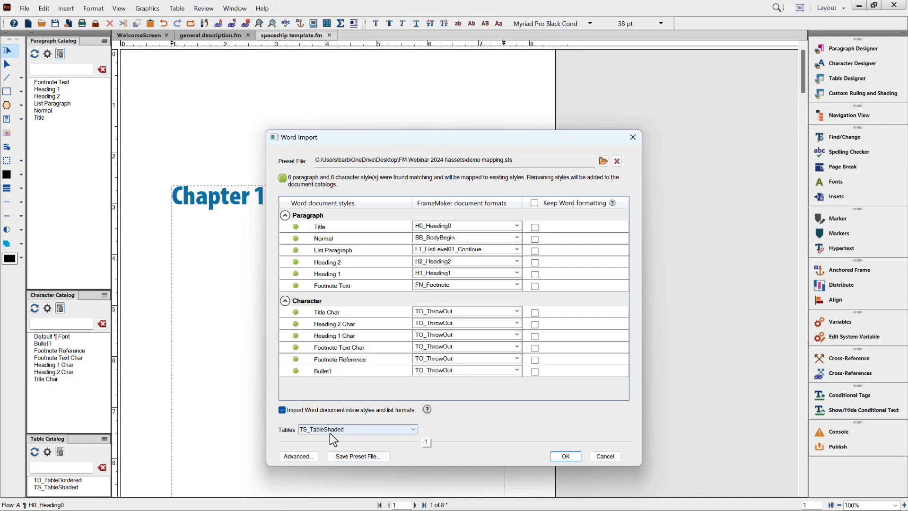
Accept removal of manual page breaks and empty paragraphs, and save the import settings as demo mapping.sts in the assets folder.
{"action": "left_click", "coordinate": [299, 455]}
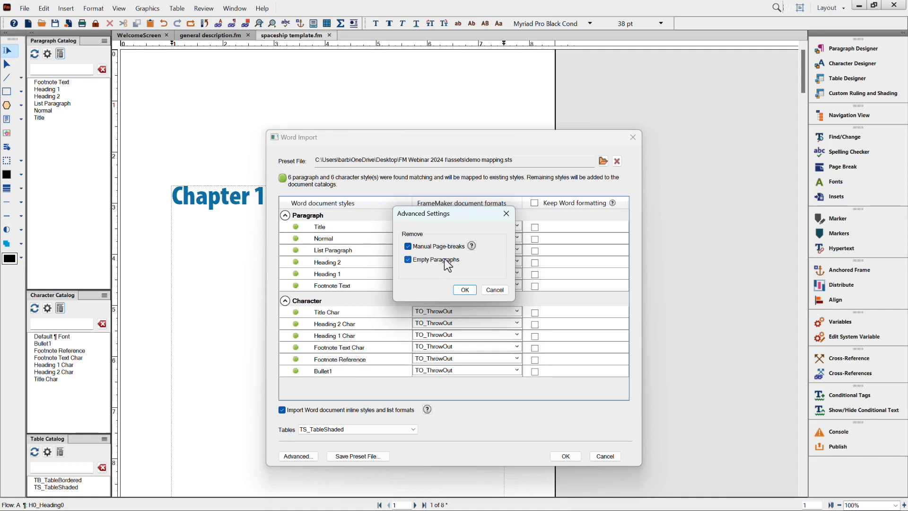
{"action": "left_click", "coordinate": [461, 290]}
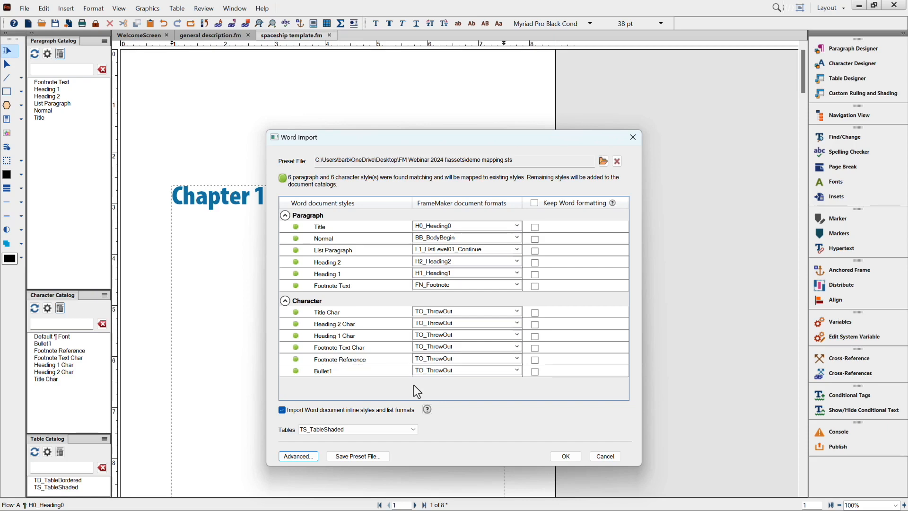
{"action": "left_click", "coordinate": [369, 457]}
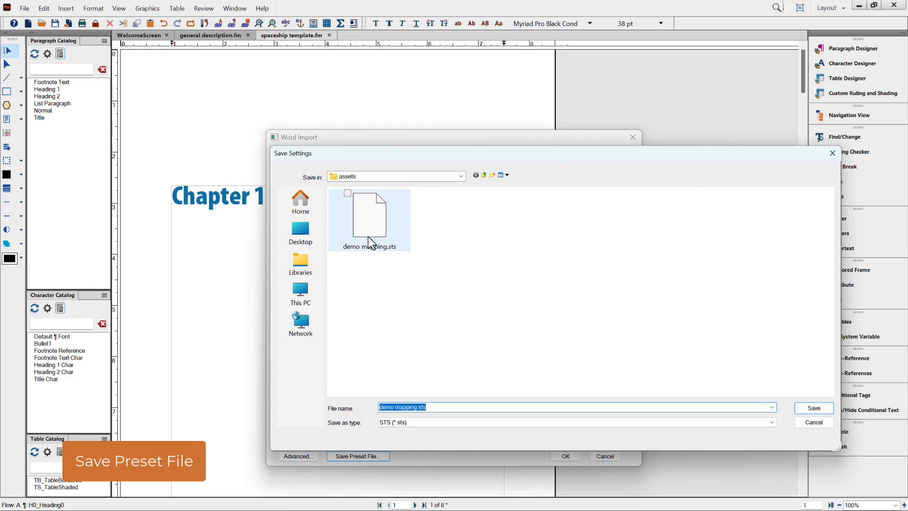
{"action": "left_click", "coordinate": [814, 408]}
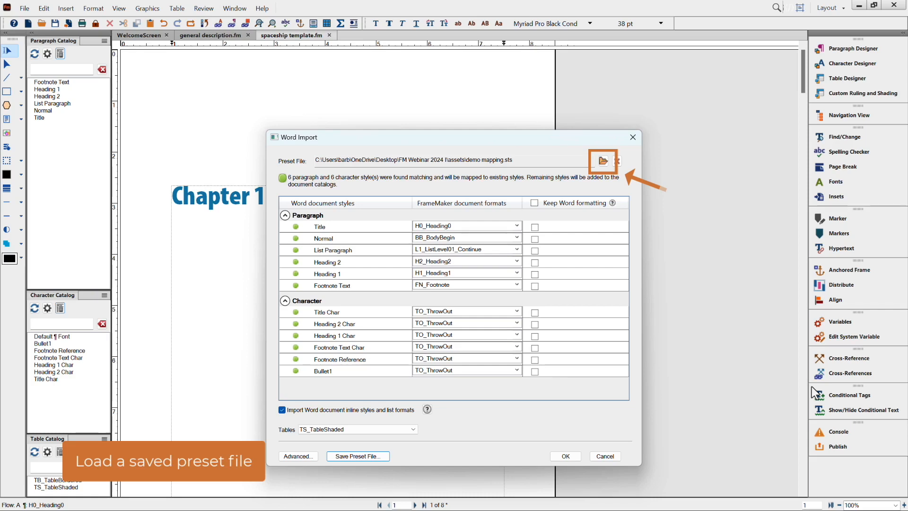
Run the Word import and delete the leftover empty chapter heading on the last page.
{"action": "left_click", "coordinate": [565, 456]}
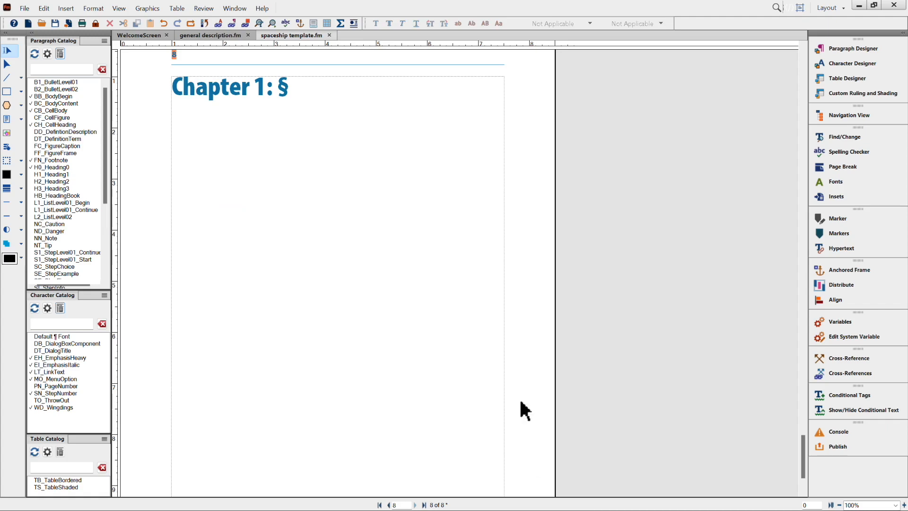
{"action": "left_click", "coordinate": [282, 90]}
{"action": "key", "text": "BackSpace"}
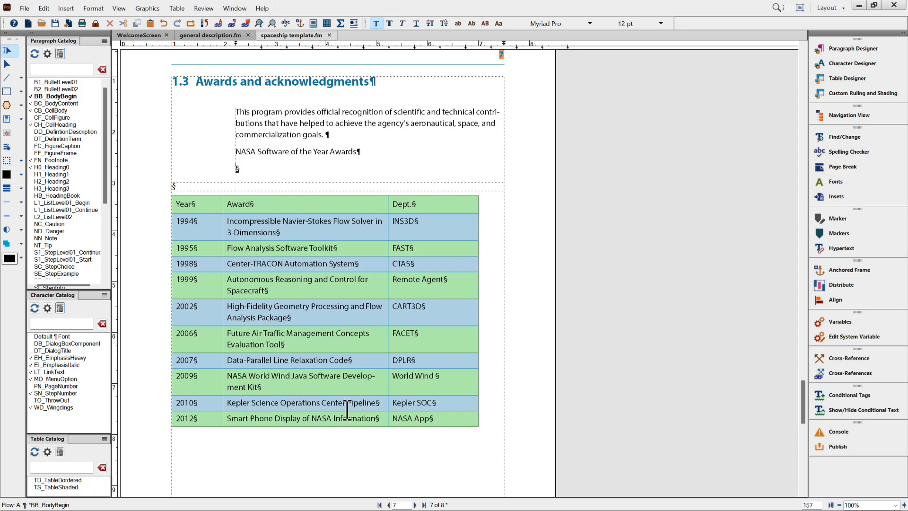
Apply the BC_BodyContent paragraph format to the second through fourth body paragraphs under "General description" on the first page.
{"action": "left_click", "coordinate": [379, 505]}
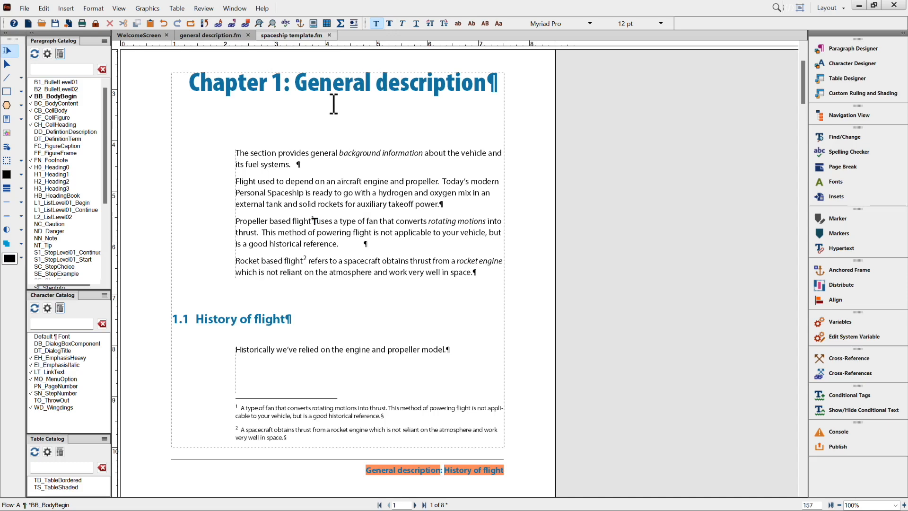
{"action": "left_click", "coordinate": [337, 83]}
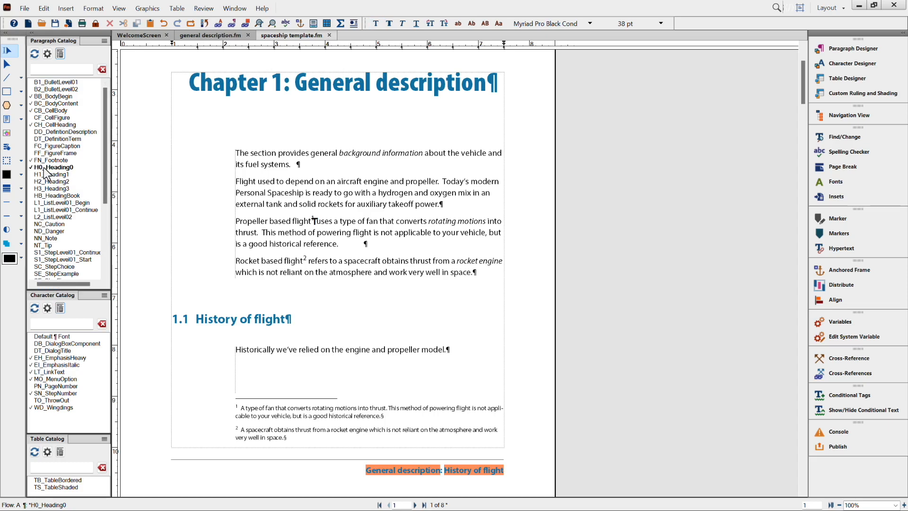
{"action": "left_click", "coordinate": [283, 152]}
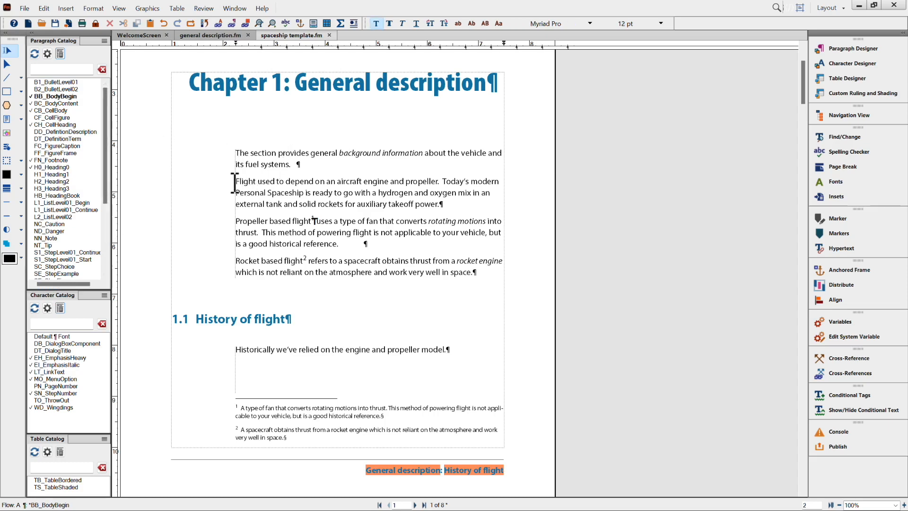
{"action": "left_click_drag", "start_coordinate": [236, 182], "coordinate": [501, 273]}
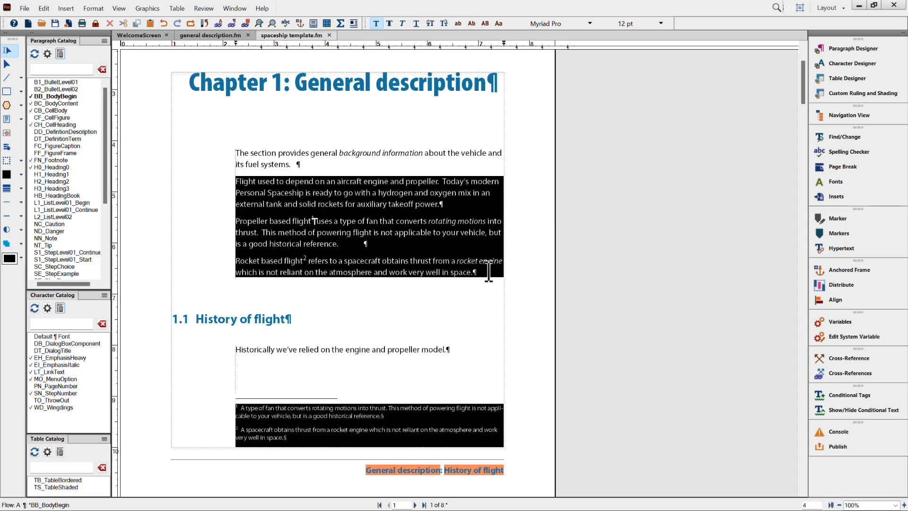
{"action": "left_click", "coordinate": [78, 105]}
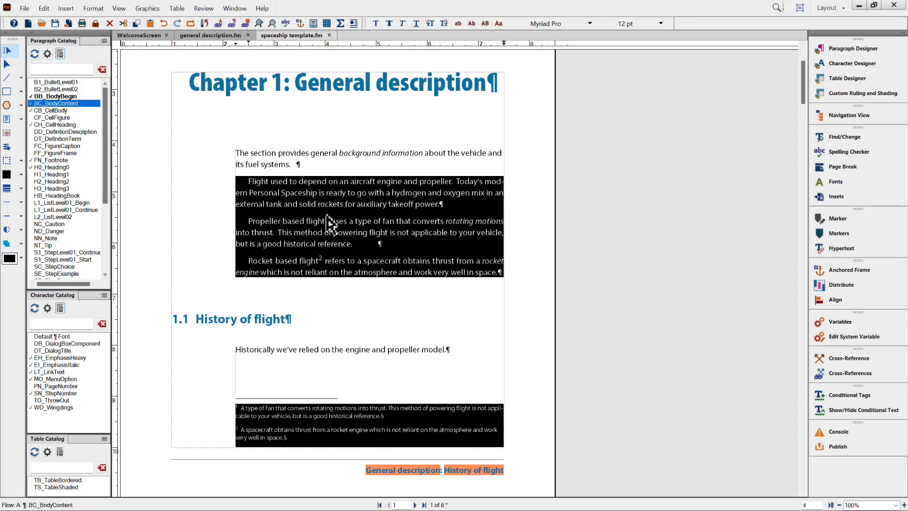
{"action": "left_click", "coordinate": [303, 204]}
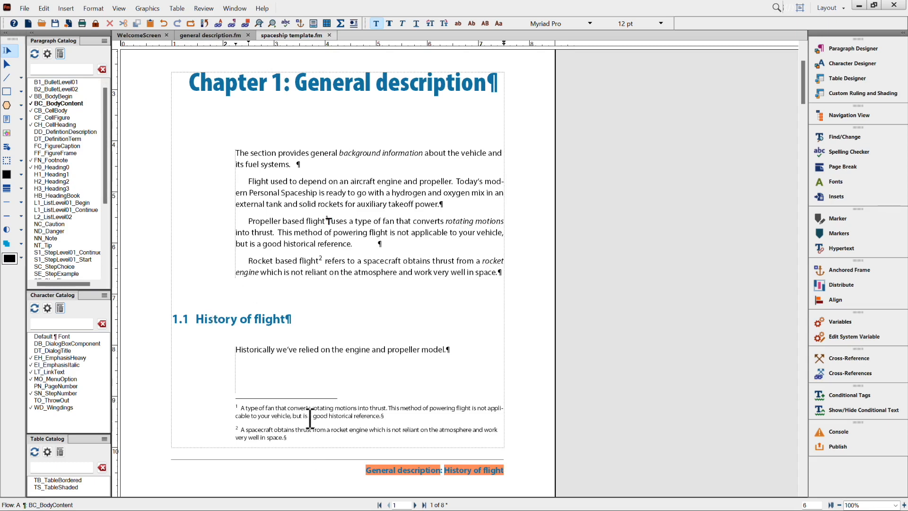
Try reapplying L1_ListLevel01_Continue to the first list item under "Launch and landing site" on page 3, and undo it.
{"action": "left_click", "coordinate": [415, 505]}
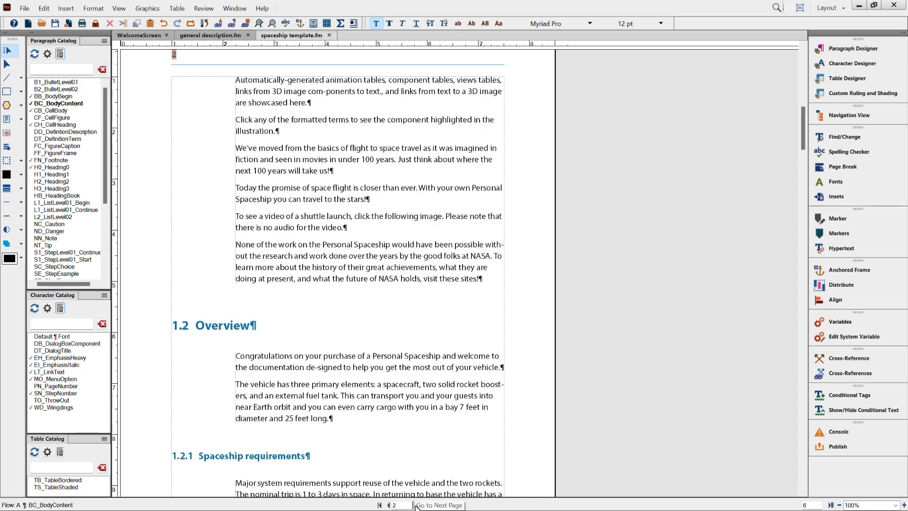
{"action": "scroll", "coordinate": [411, 459], "scroll_direction": "down", "scroll_amount": 1}
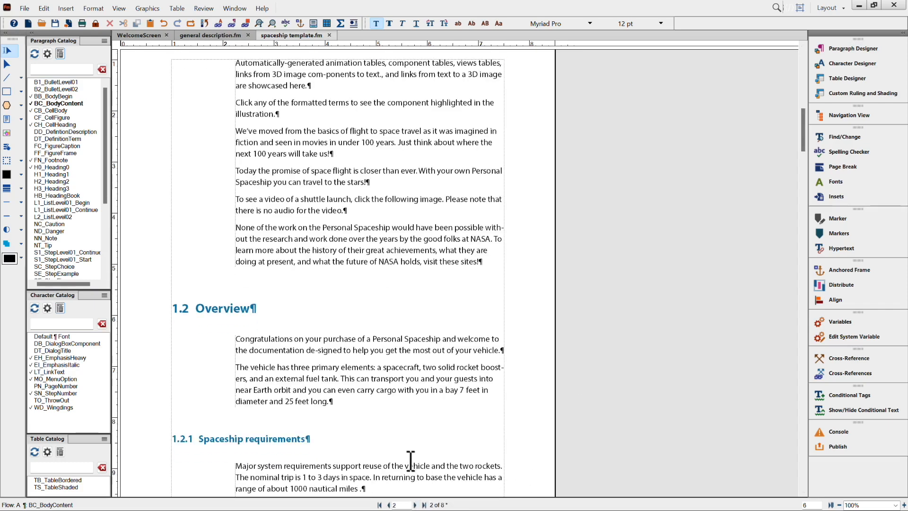
{"action": "left_click", "coordinate": [414, 504]}
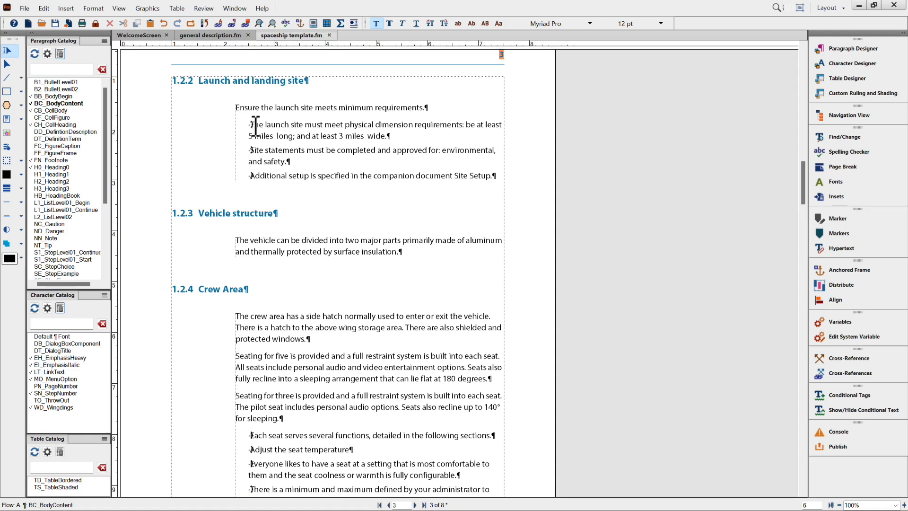
{"action": "left_click", "coordinate": [290, 124]}
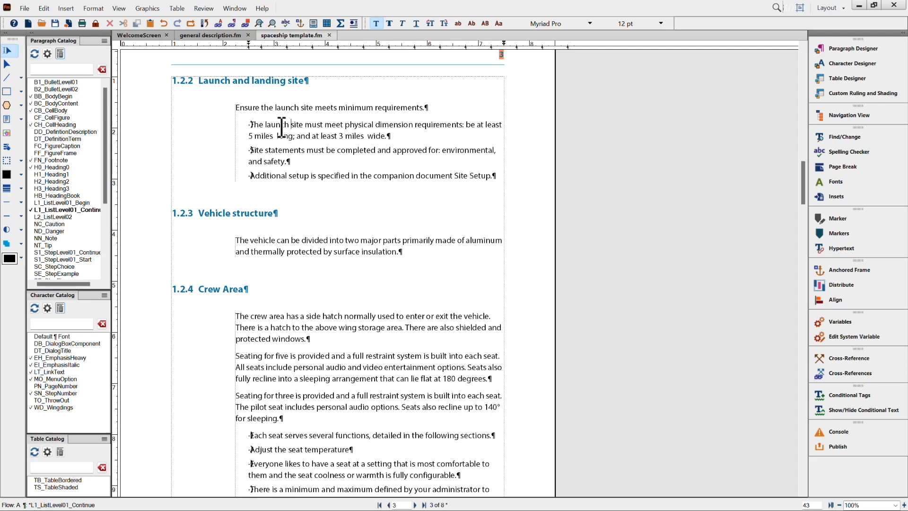
{"action": "left_click", "coordinate": [62, 209]}
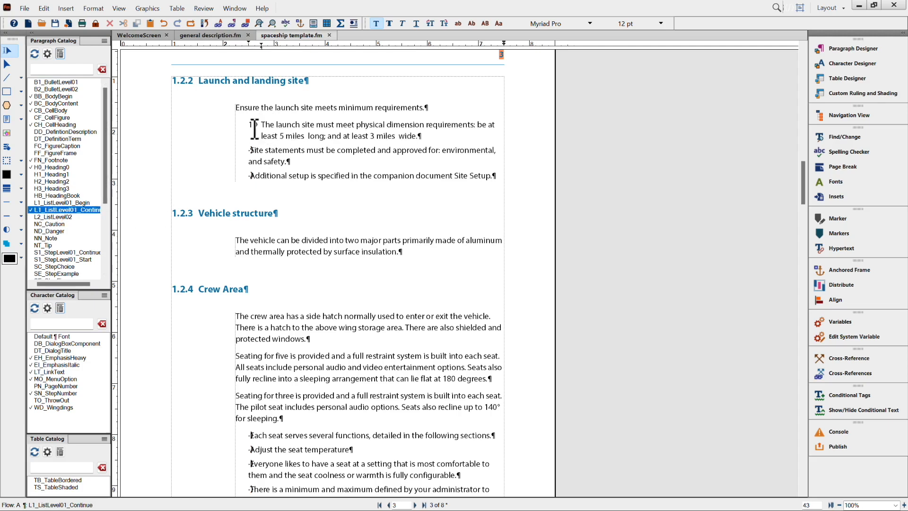
{"action": "left_click", "coordinate": [164, 23]}
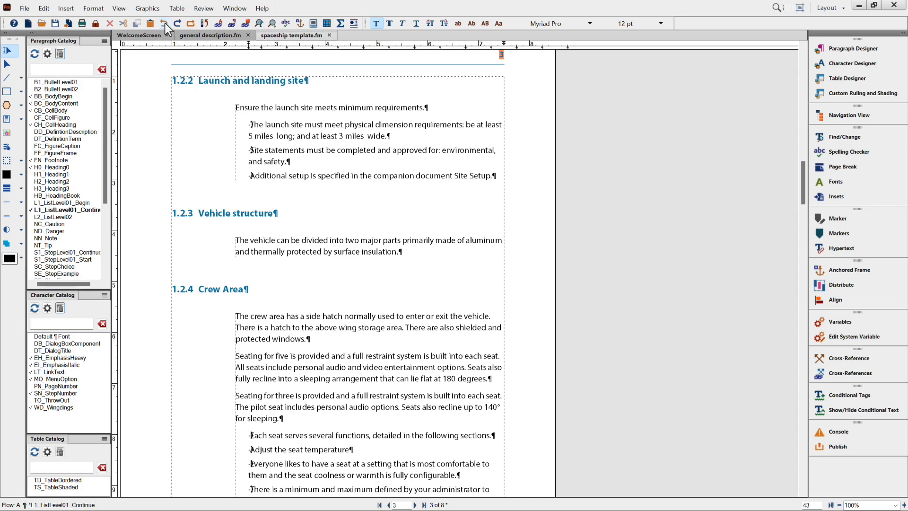
Find every Paragraph Format Override in the document and change all of them with Remove Override.
{"action": "left_click", "coordinate": [246, 109]}
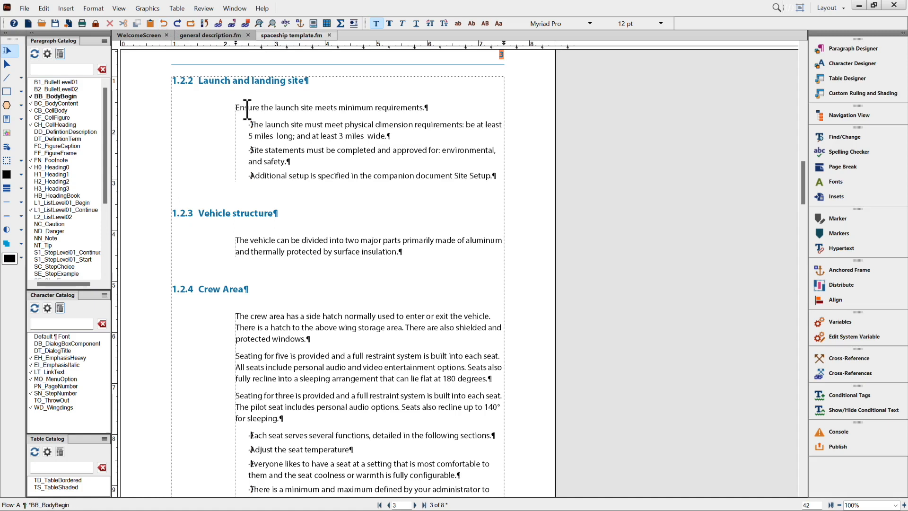
{"action": "left_click", "coordinate": [860, 136]}
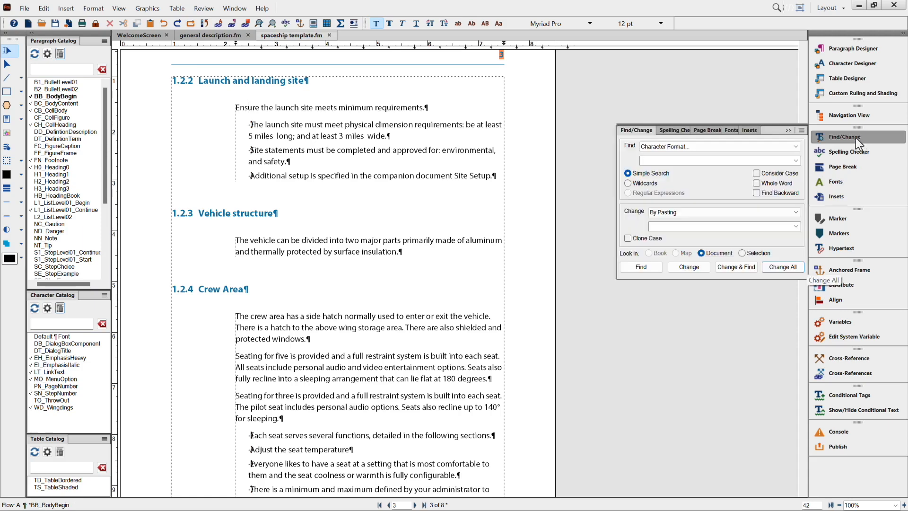
{"action": "left_click", "coordinate": [796, 147]}
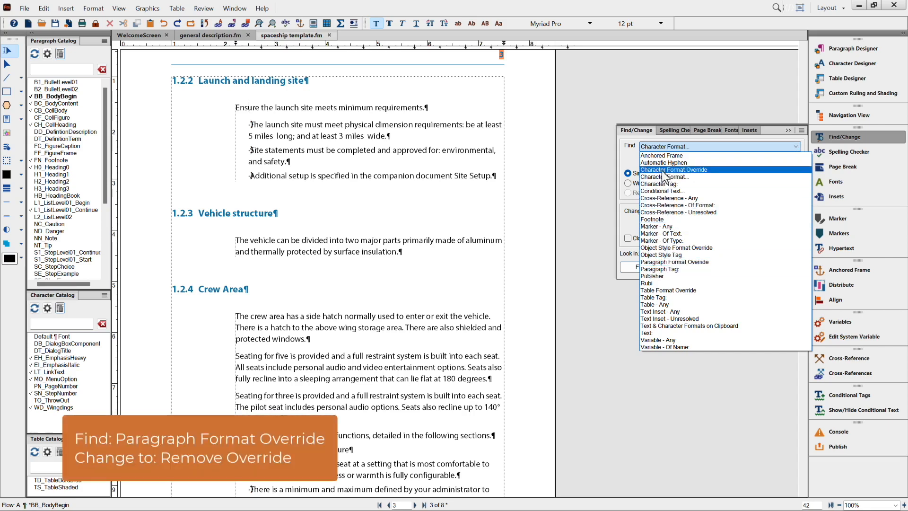
{"action": "left_click", "coordinate": [658, 262]}
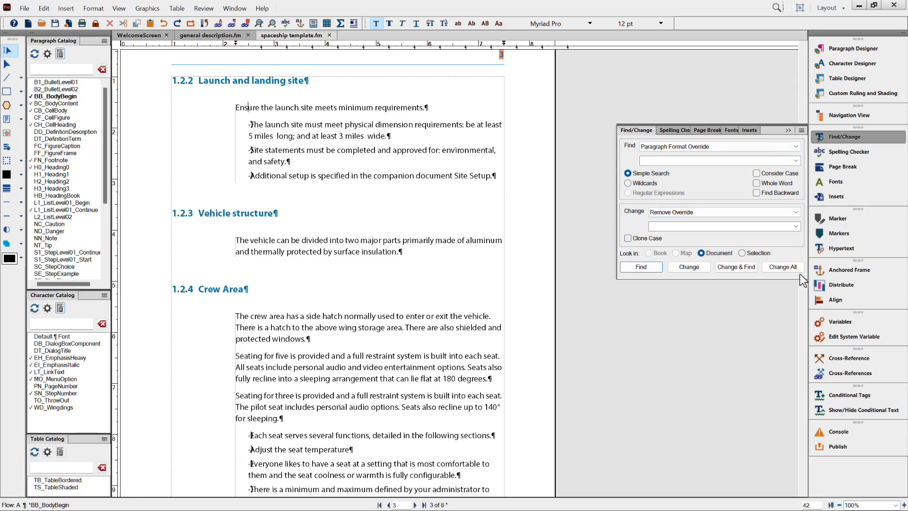
{"action": "left_click", "coordinate": [779, 268]}
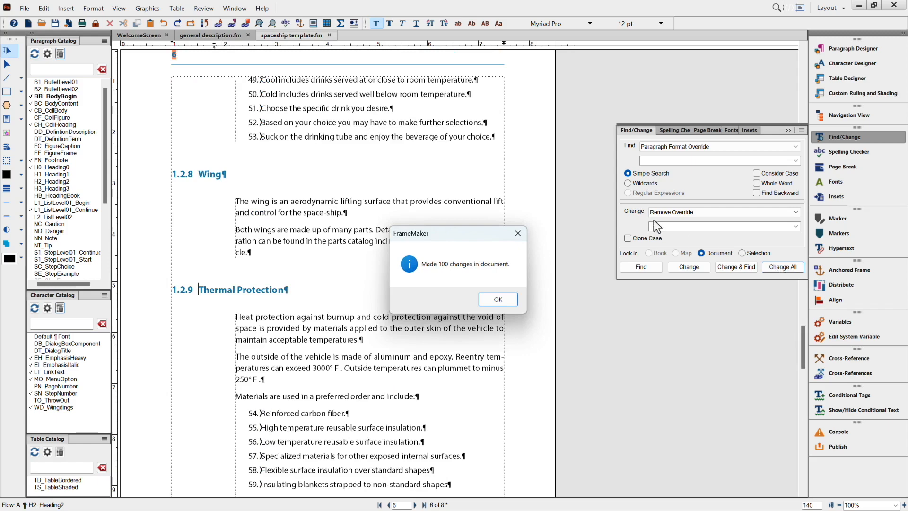
{"action": "left_click", "coordinate": [488, 302]}
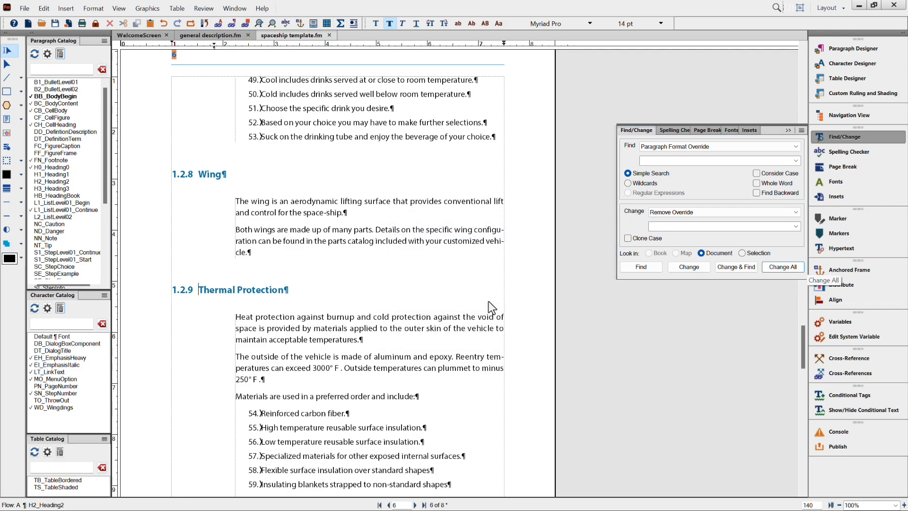
{"action": "left_click", "coordinate": [468, 264]}
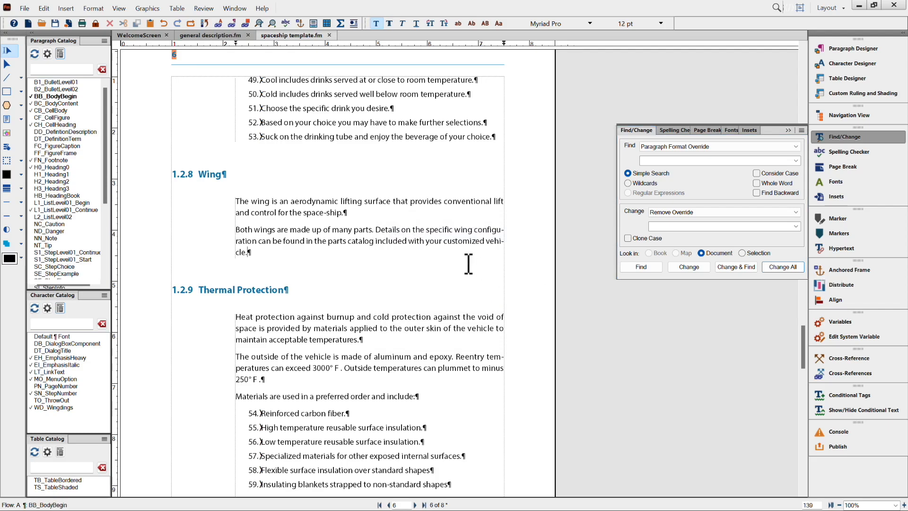
Apply the L1_ListLevel01_Begin paragraph format to the first list item under "Launch and landing site" on page 3.
{"action": "key", "text": "ctrl+g"}
{"action": "type", "text": "3"}
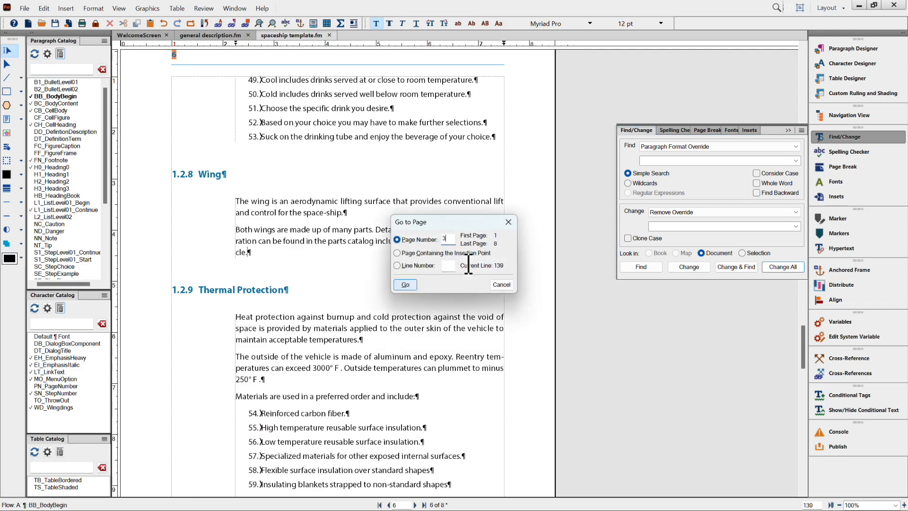
{"action": "key", "text": "Return"}
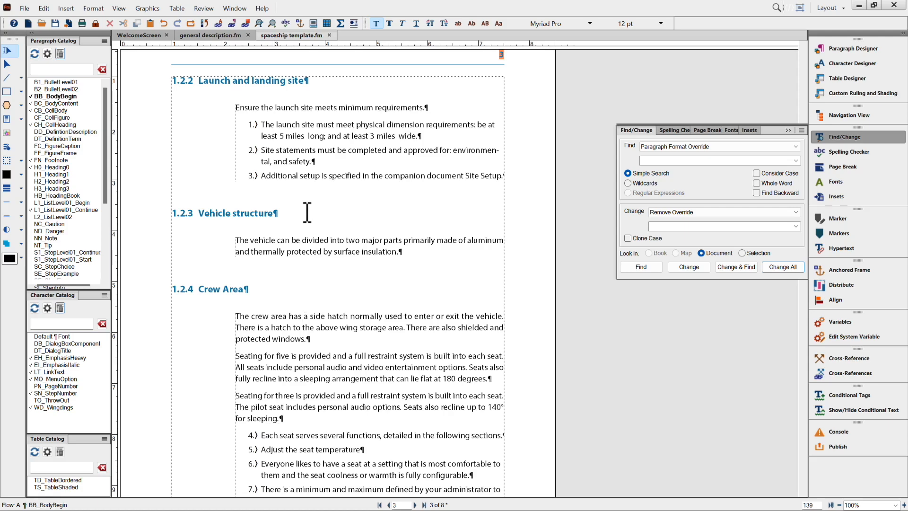
{"action": "left_click", "coordinate": [273, 124]}
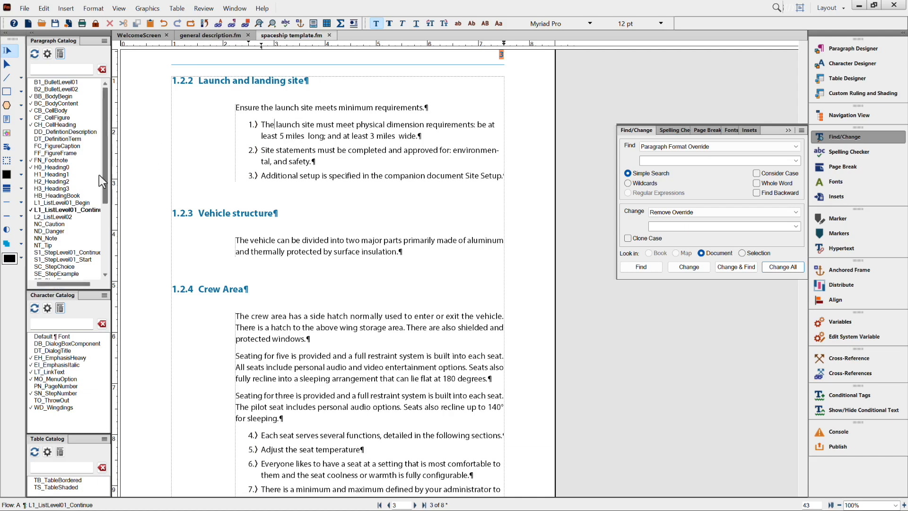
{"action": "left_click", "coordinate": [58, 203]}
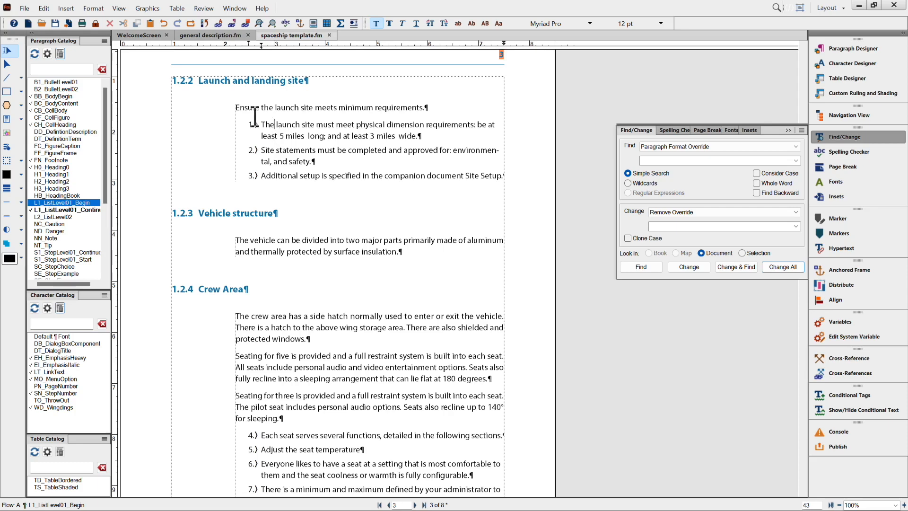
Copy the paragraph format of that first list item and paste it onto the first list item under "Crew Area".
{"action": "left_click", "coordinate": [48, 8]}
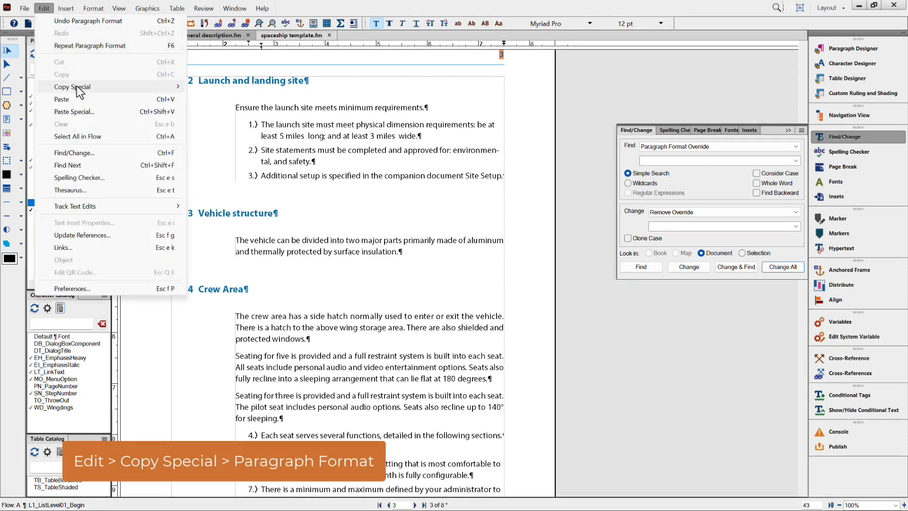
{"action": "mouse_move", "coordinate": [78, 88]}
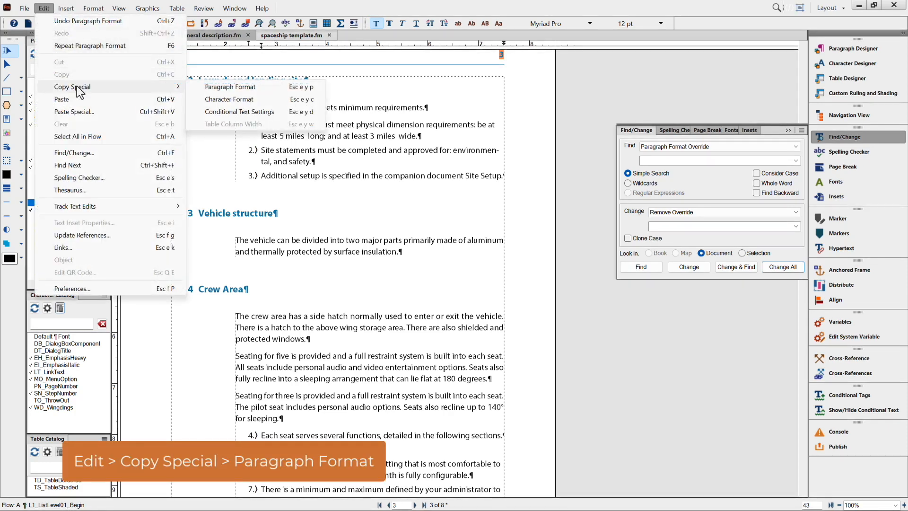
{"action": "left_click", "coordinate": [209, 88]}
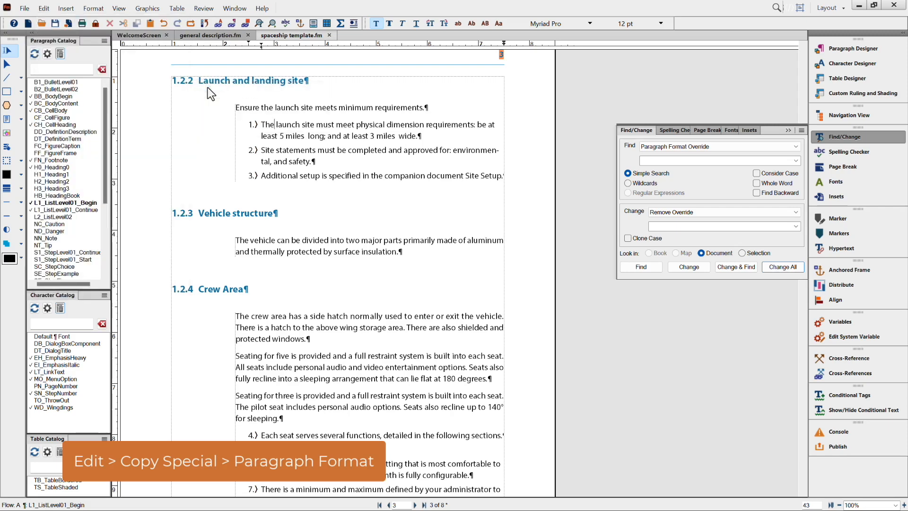
{"action": "left_click", "coordinate": [272, 435]}
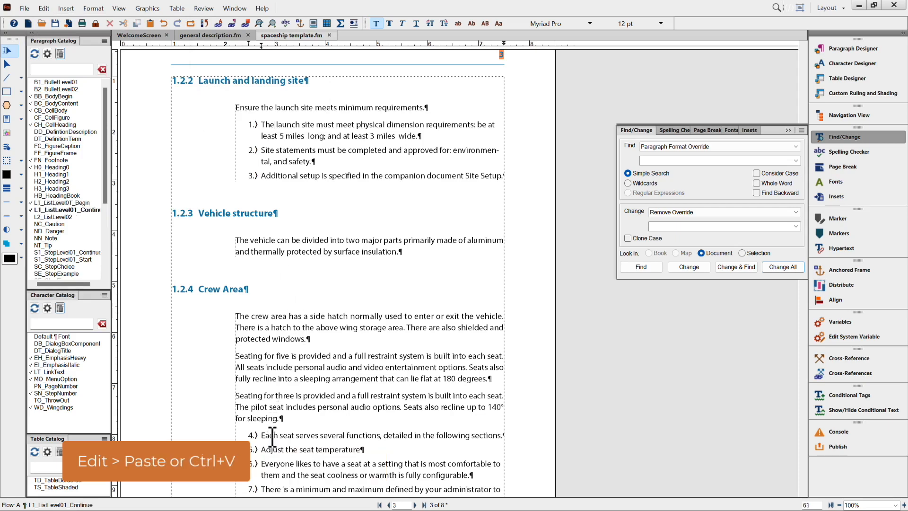
{"action": "right_click", "coordinate": [273, 434]}
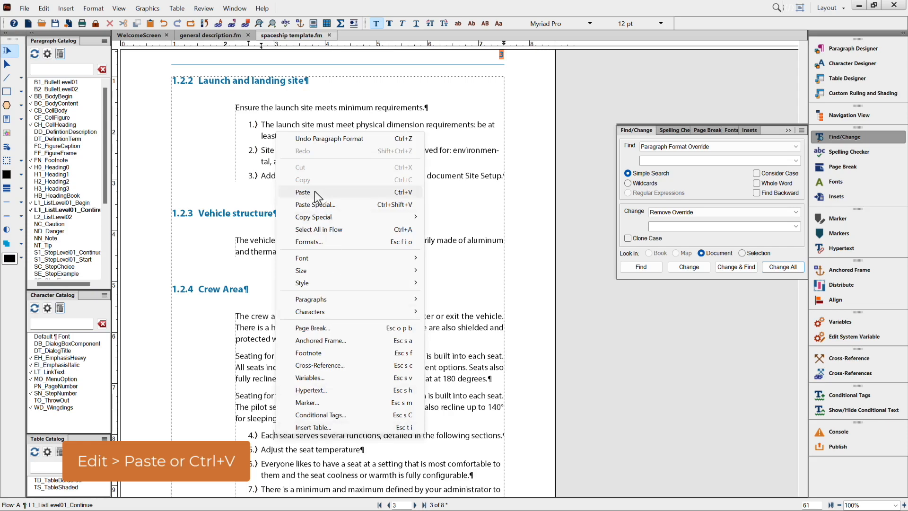
{"action": "left_click", "coordinate": [391, 192]}
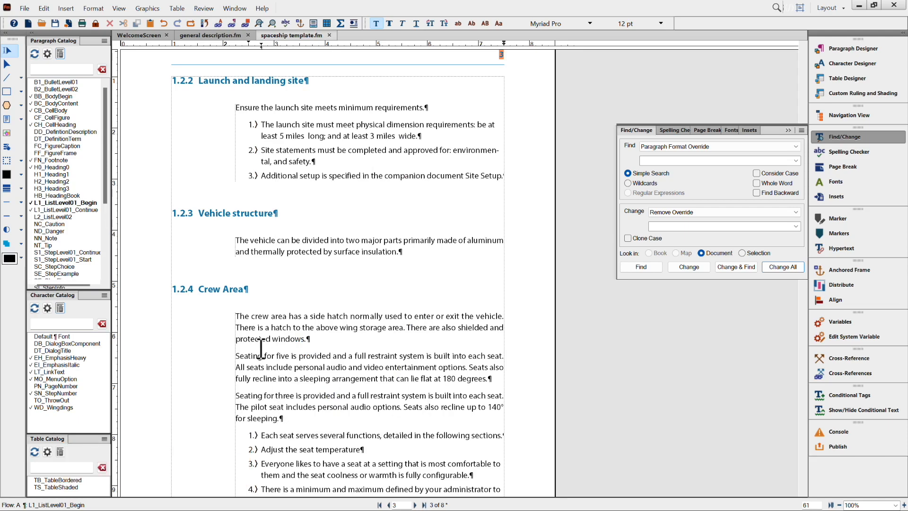
{"action": "key", "text": "ctrl+v"}
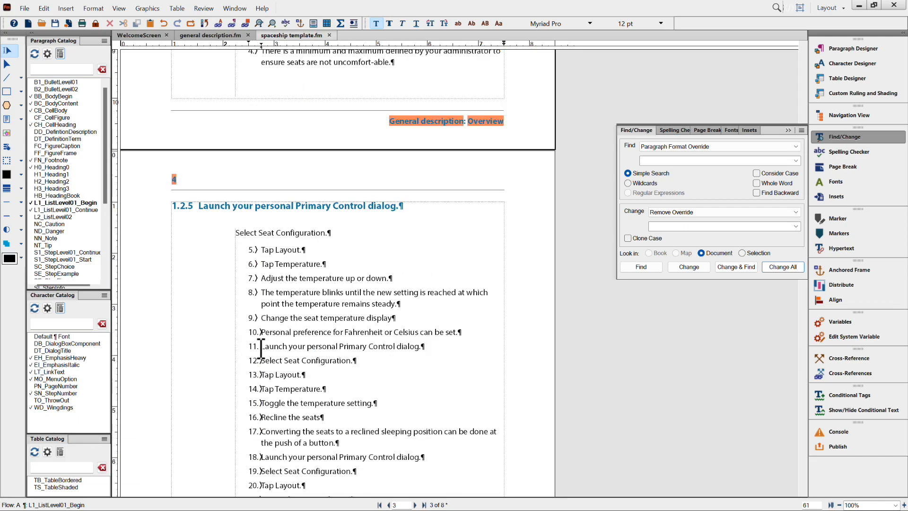
Paste the copied paragraph format onto the first list item in each of sections 1.2.5, 1.2.6 and 1.2.7.
{"action": "left_click", "coordinate": [284, 247]}
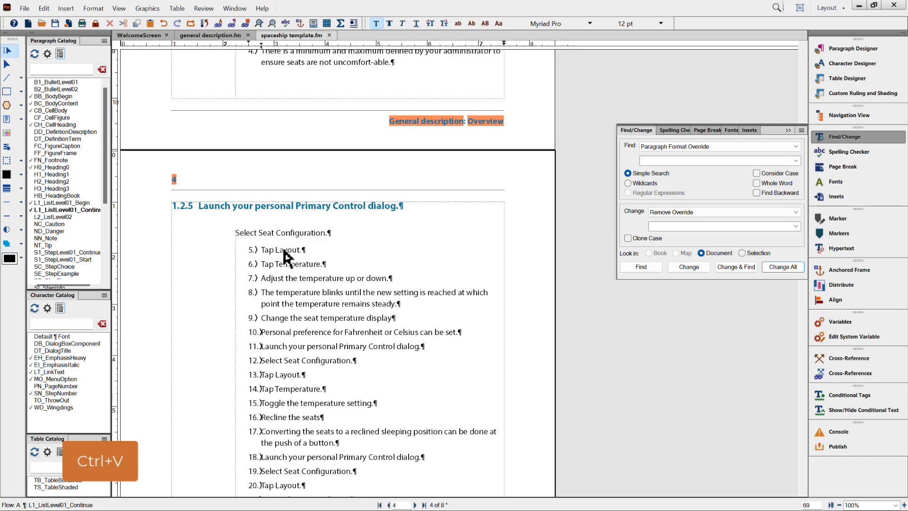
{"action": "right_click", "coordinate": [285, 257]}
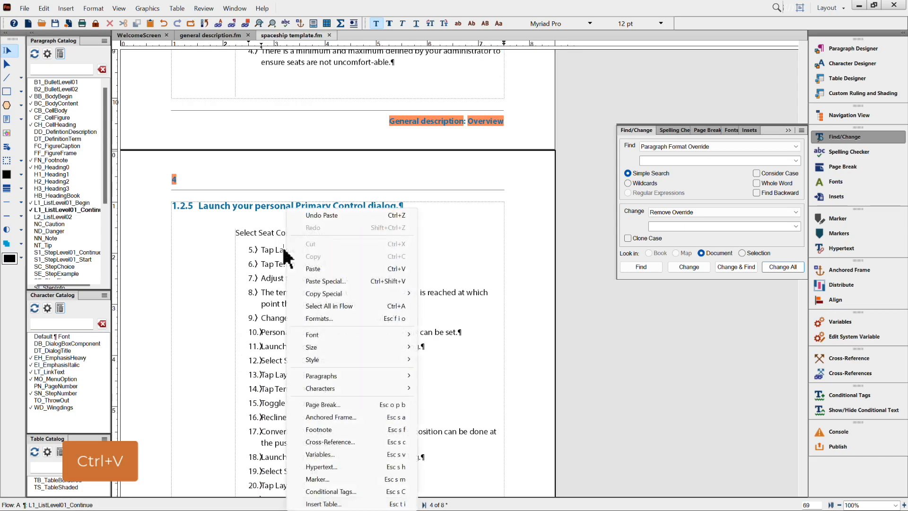
{"action": "left_click", "coordinate": [321, 269]}
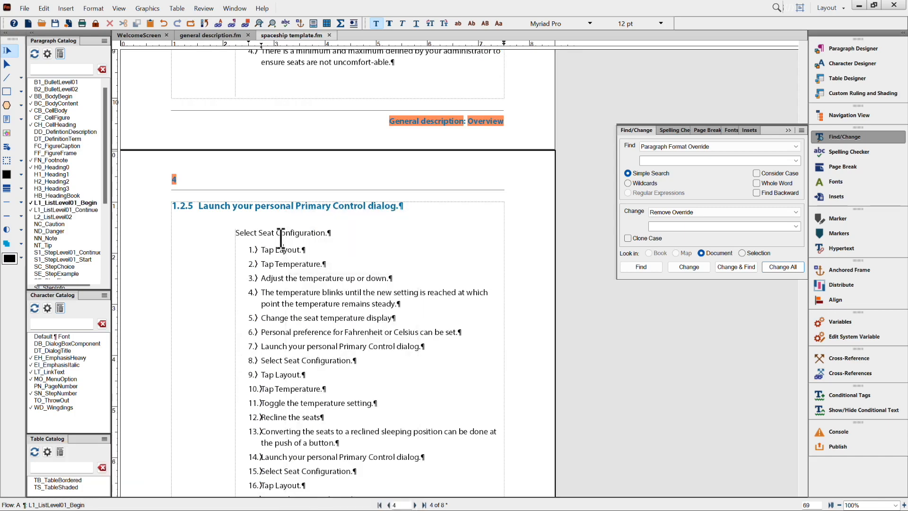
{"action": "scroll", "coordinate": [281, 239], "scroll_direction": "down", "scroll_amount": 10}
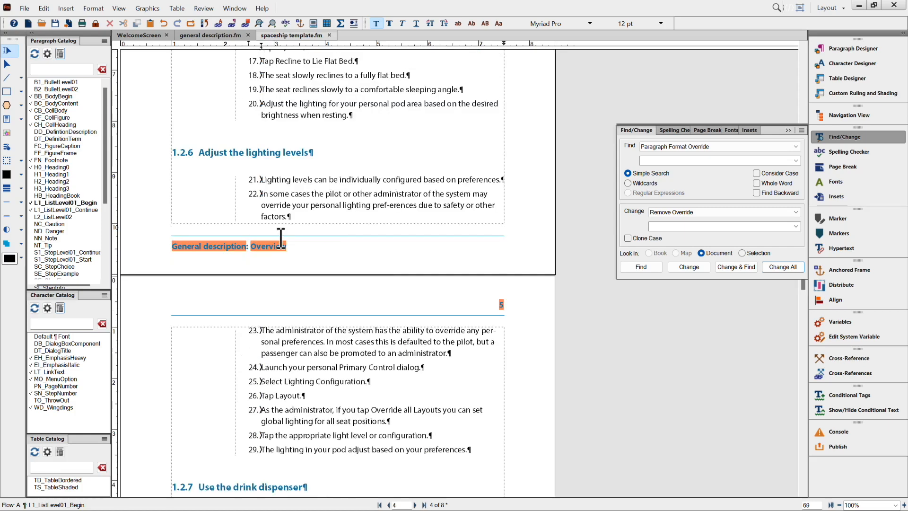
{"action": "left_click", "coordinate": [286, 176]}
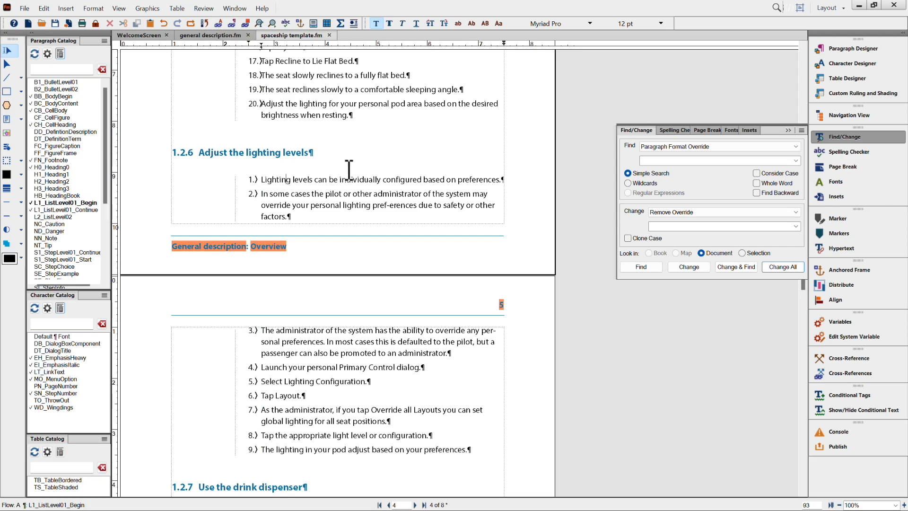
{"action": "scroll", "coordinate": [349, 170], "scroll_direction": "down", "scroll_amount": 10}
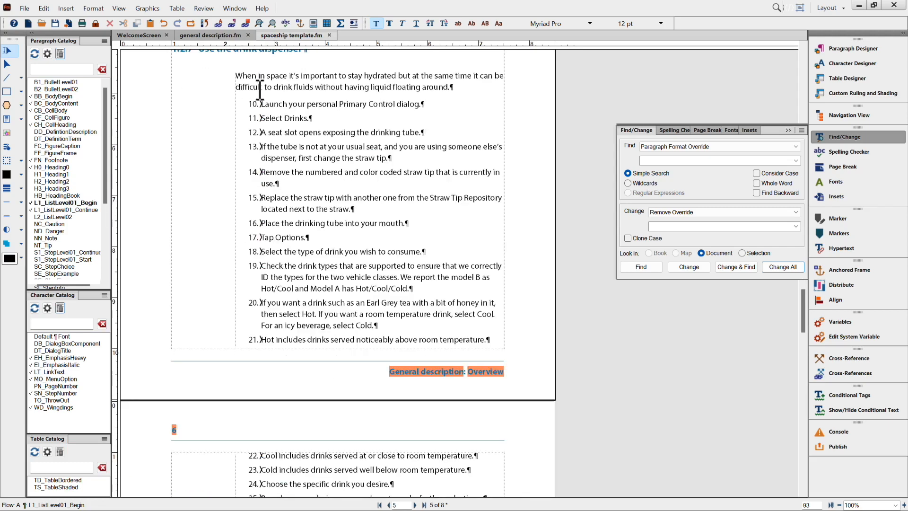
{"action": "left_click", "coordinate": [282, 101]}
{"action": "key", "text": "ctrl+v"}
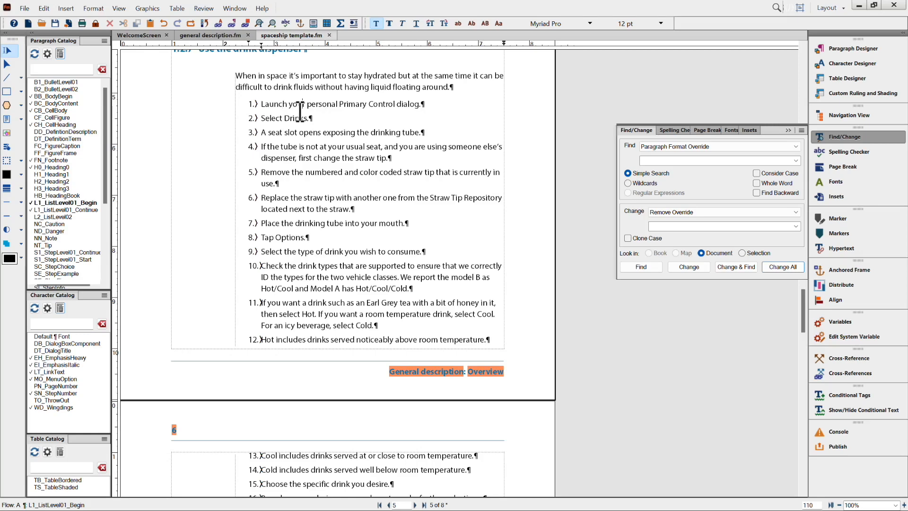
Apply the EH_EmphasisHeavy character format to "background information" in the first body paragraph of Chapter 1.
{"action": "scroll", "coordinate": [300, 112], "scroll_direction": "up", "scroll_amount": 20}
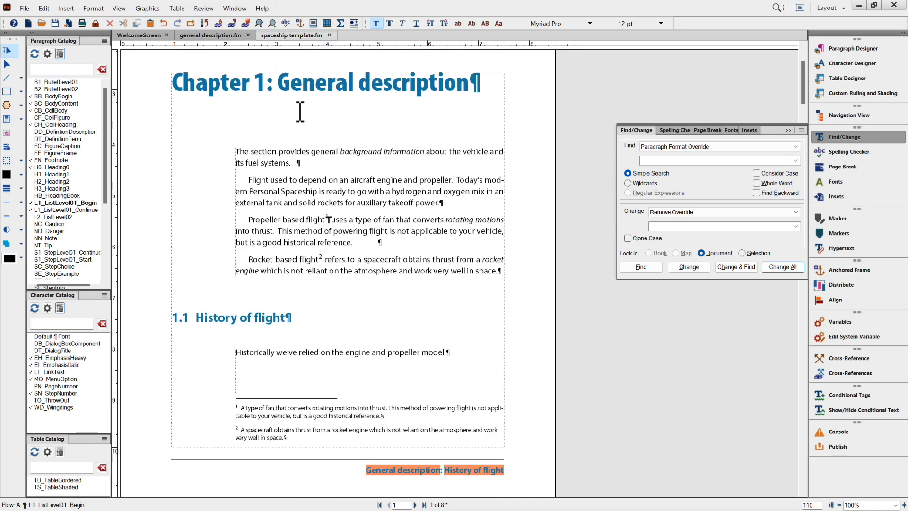
{"action": "left_click", "coordinate": [356, 153]}
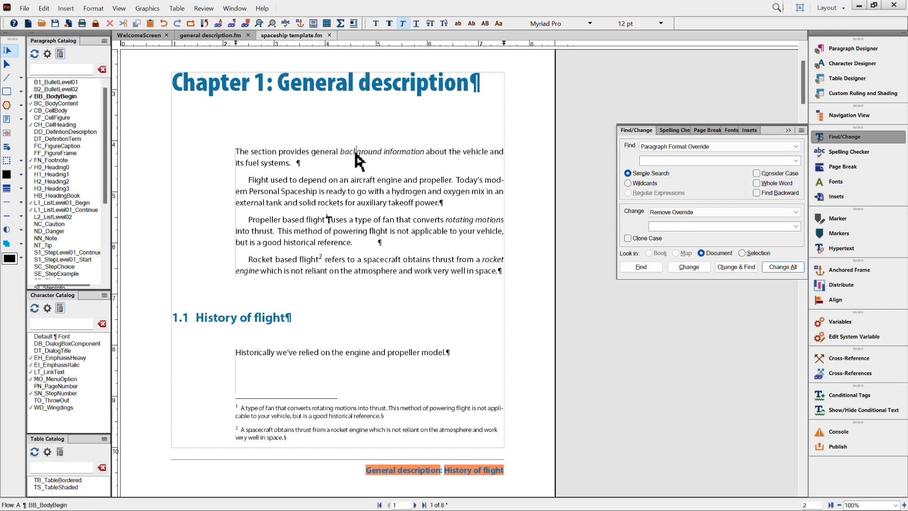
{"action": "double_click", "coordinate": [459, 220]}
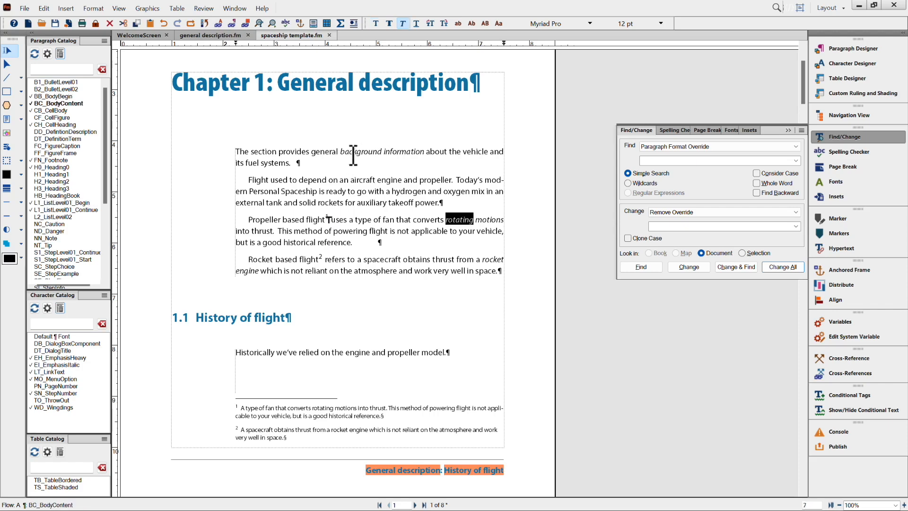
{"action": "triple_click", "coordinate": [500, 261]}
{"action": "double_click", "coordinate": [466, 223]}
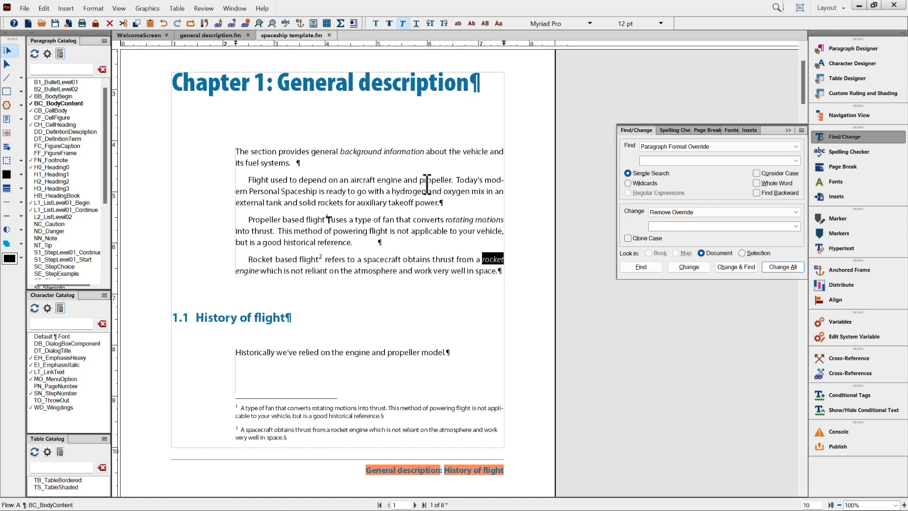
{"action": "double_click", "coordinate": [357, 152]}
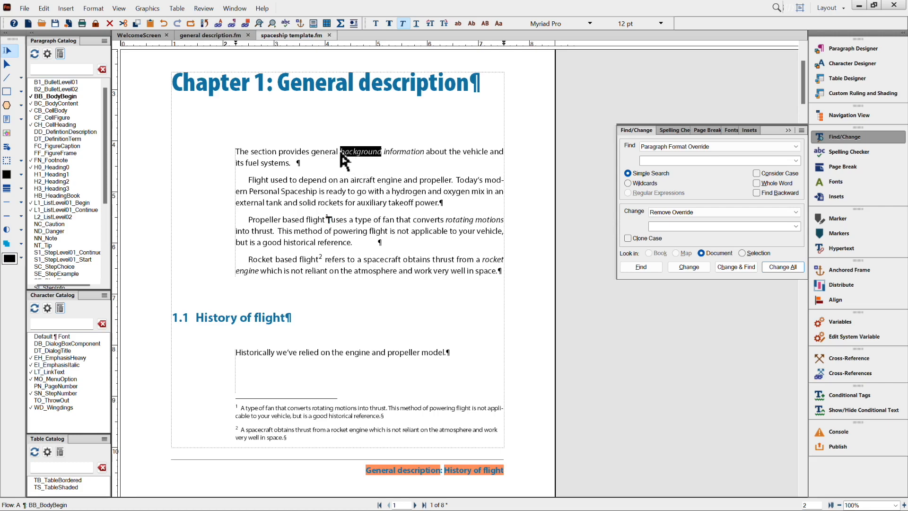
{"action": "left_click", "coordinate": [340, 152]}
{"action": "left_click_drag", "start_coordinate": [340, 153], "coordinate": [389, 152]}
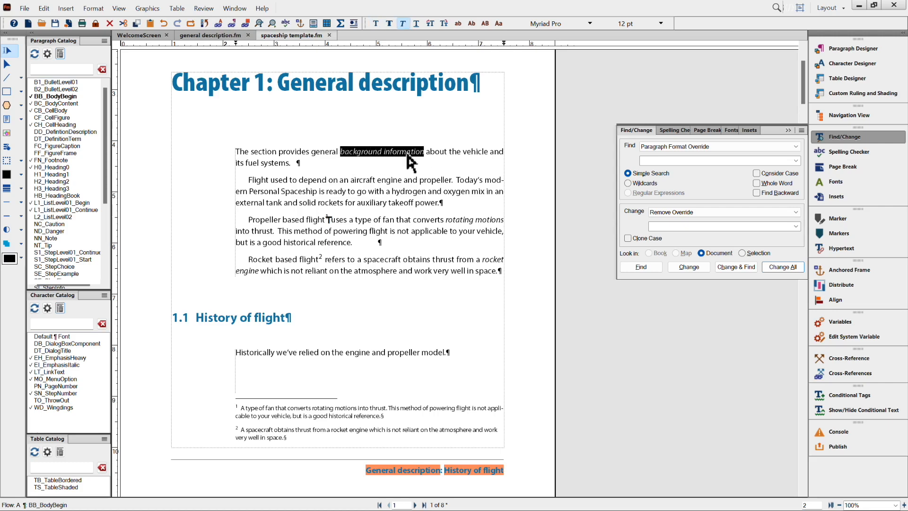
{"action": "left_click", "coordinate": [74, 359]}
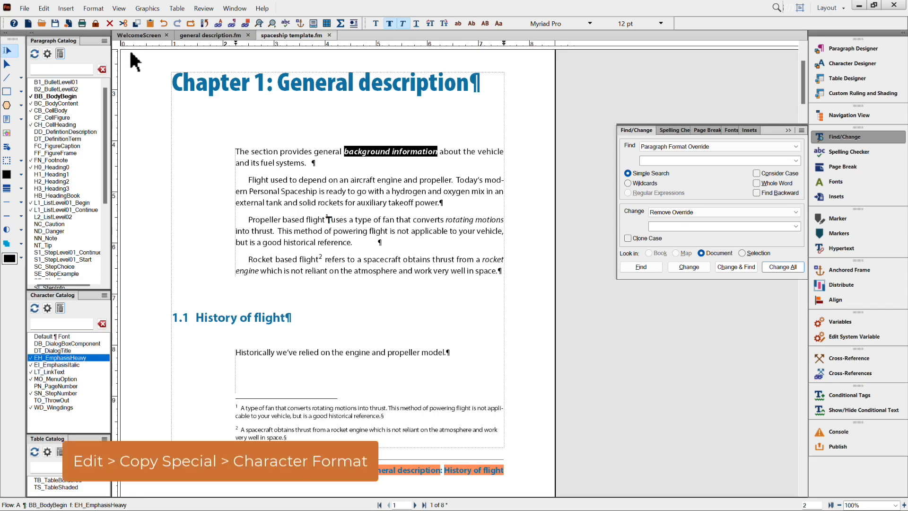
Copy the character format of the selected phrase "background information".
{"action": "left_click", "coordinate": [43, 8]}
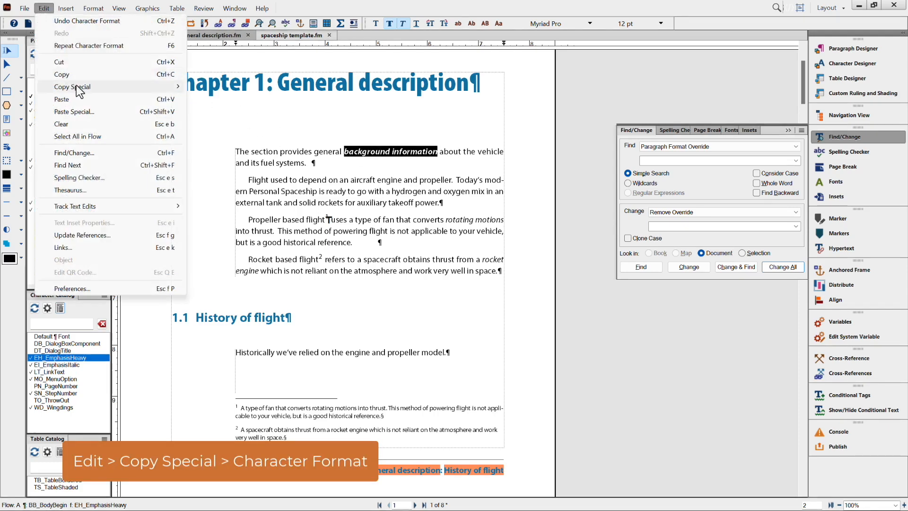
{"action": "mouse_move", "coordinate": [71, 86]}
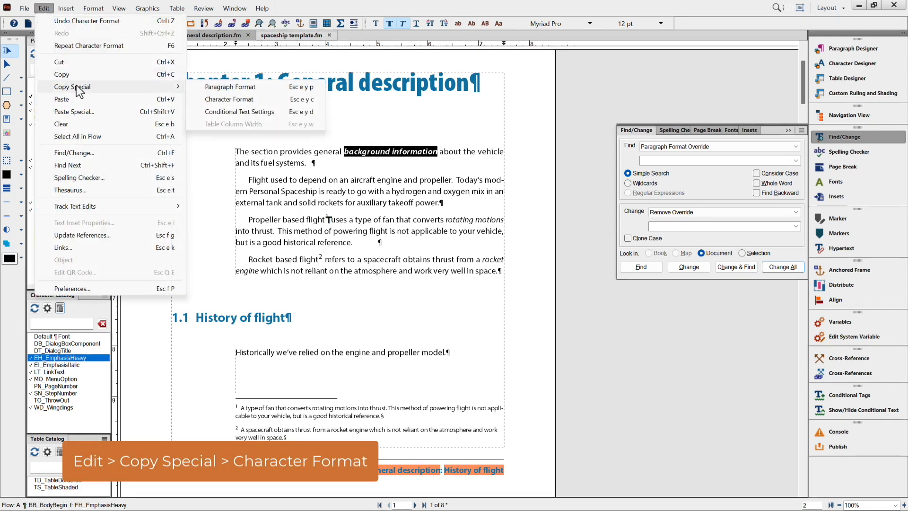
{"action": "left_click", "coordinate": [214, 99]}
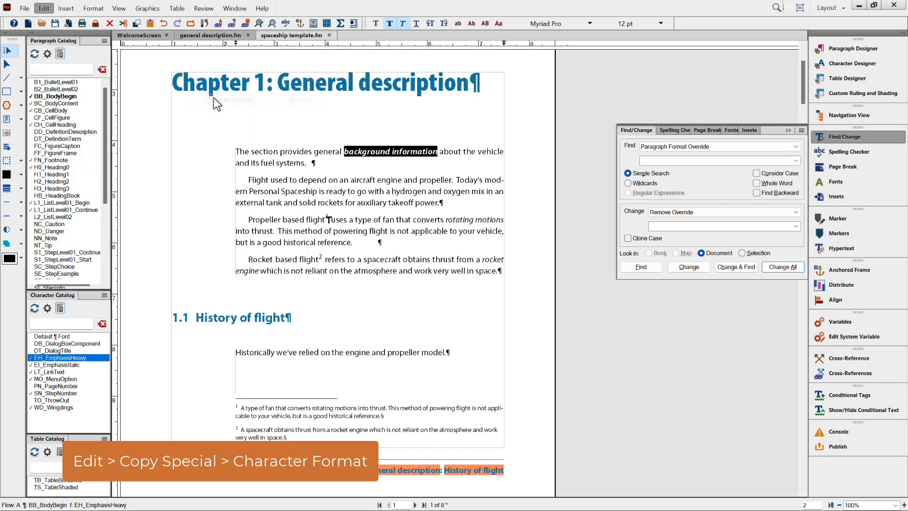
Define a Character Format search from the first body paragraph, with all properties reset to As Is and only the angle set to Italic.
{"action": "left_click", "coordinate": [268, 151]}
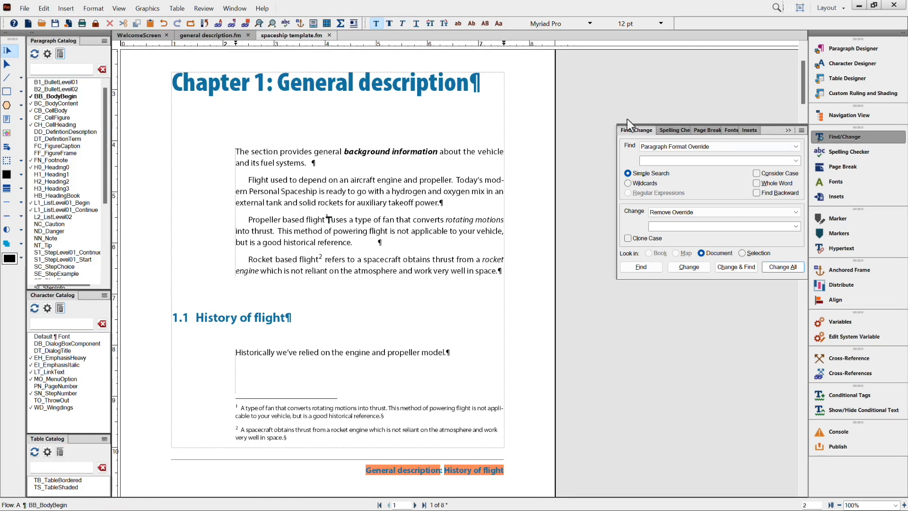
{"action": "left_click", "coordinate": [794, 146]}
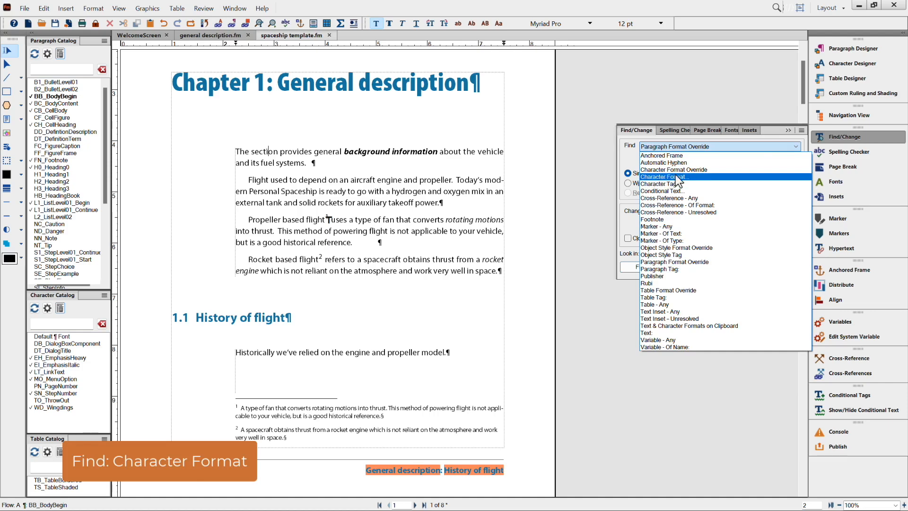
{"action": "left_click", "coordinate": [660, 177]}
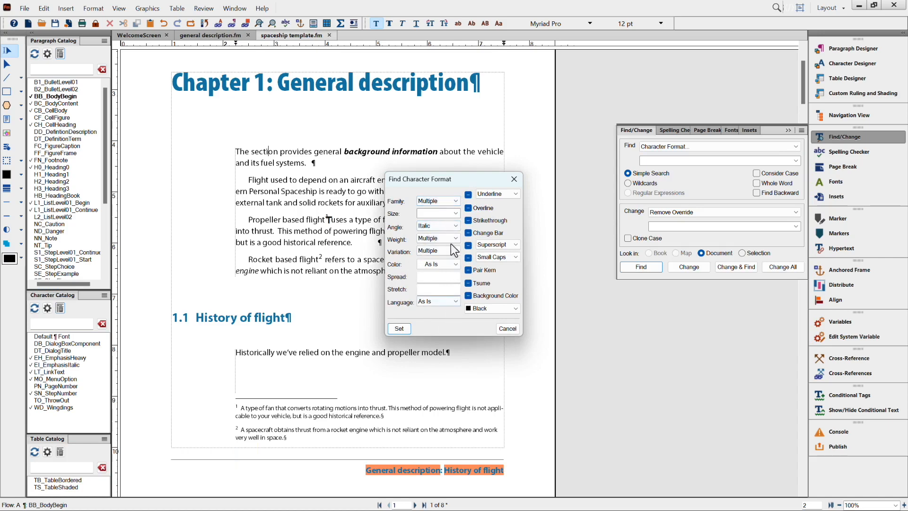
{"action": "key", "text": "shift+F8"}
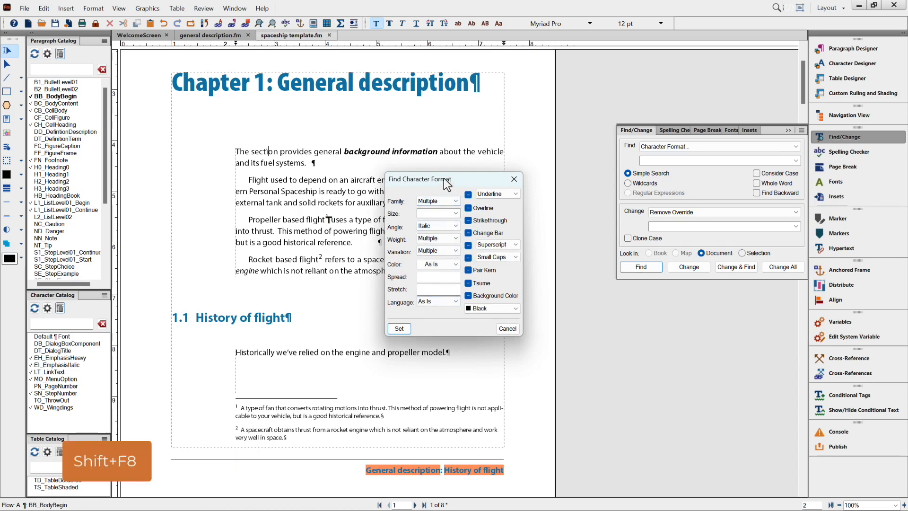
{"action": "key", "text": "shift+F8"}
{"action": "left_click", "coordinate": [456, 226]}
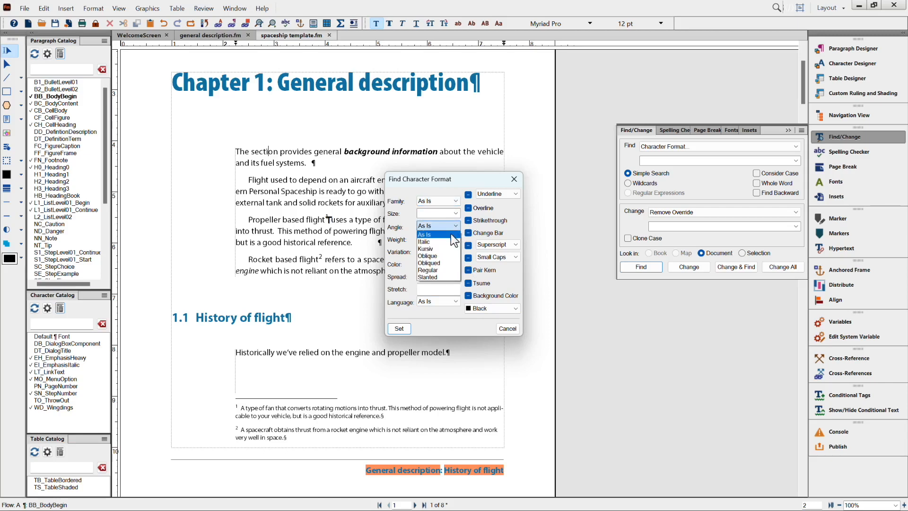
{"action": "left_click", "coordinate": [449, 240]}
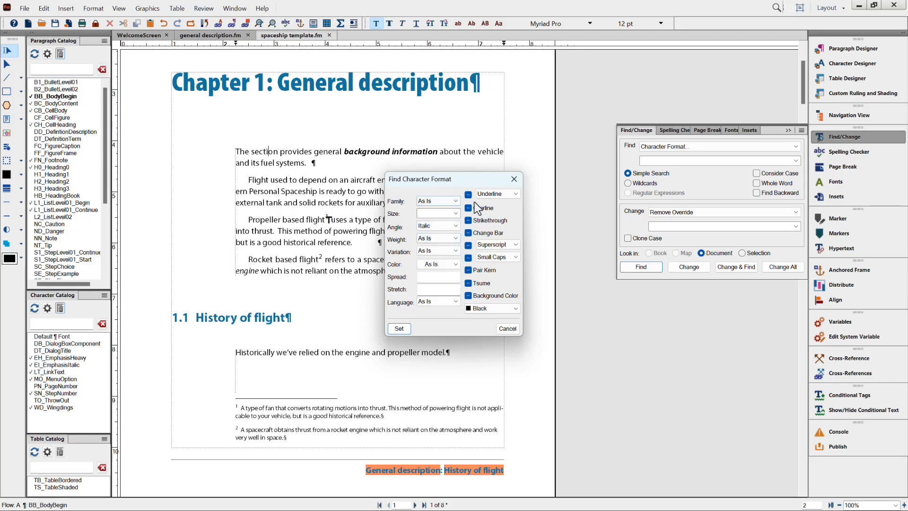
{"action": "left_click", "coordinate": [398, 328]}
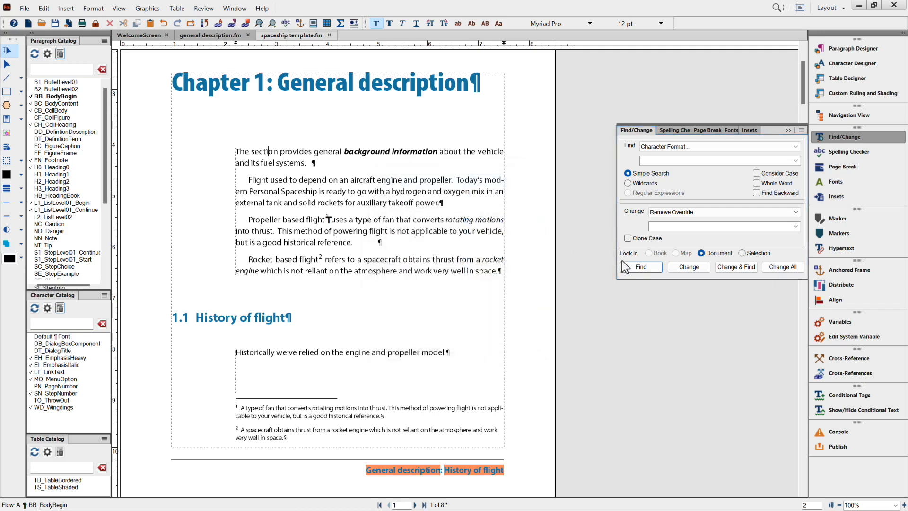
Search the document for the first two occurrences of the italic character format in the Chapter 1 body text.
{"action": "left_click", "coordinate": [636, 268]}
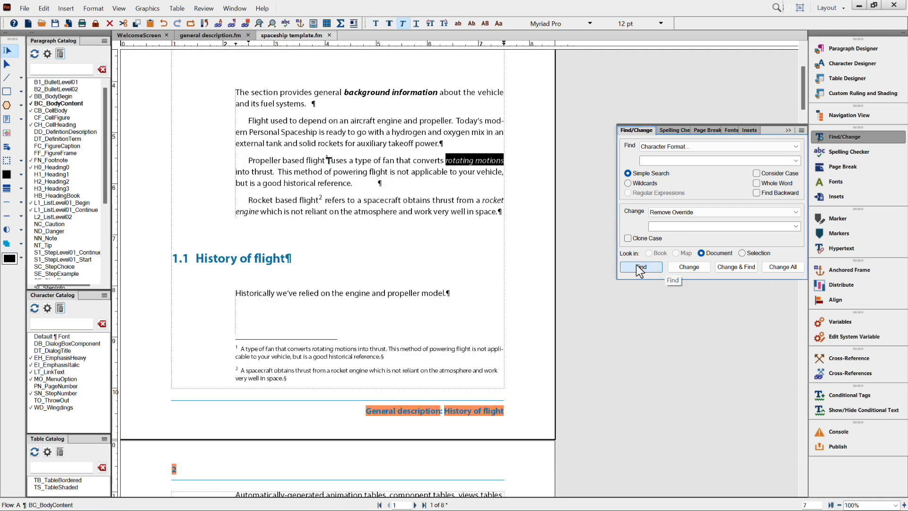
{"action": "left_click", "coordinate": [640, 267]}
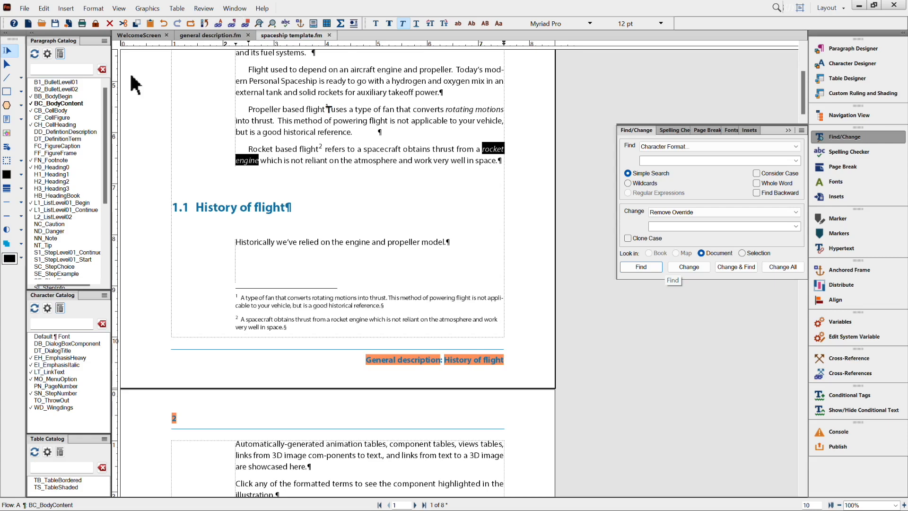
{"action": "scroll", "coordinate": [357, 184], "scroll_direction": "up", "scroll_amount": 1}
{"action": "scroll", "coordinate": [358, 184], "scroll_direction": "up", "scroll_amount": 3}
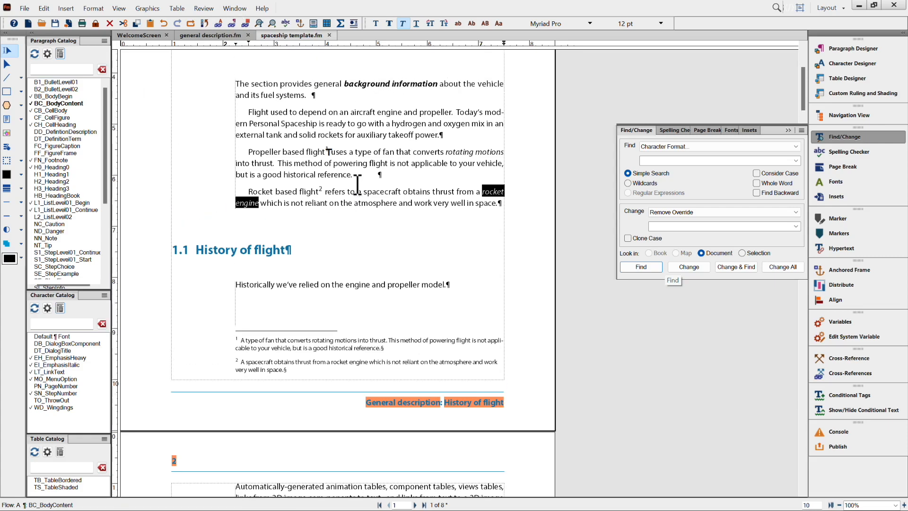
Replace every italic match in the document by pasting the copied character format, starting from the first body paragraph.
{"action": "left_click", "coordinate": [248, 109]}
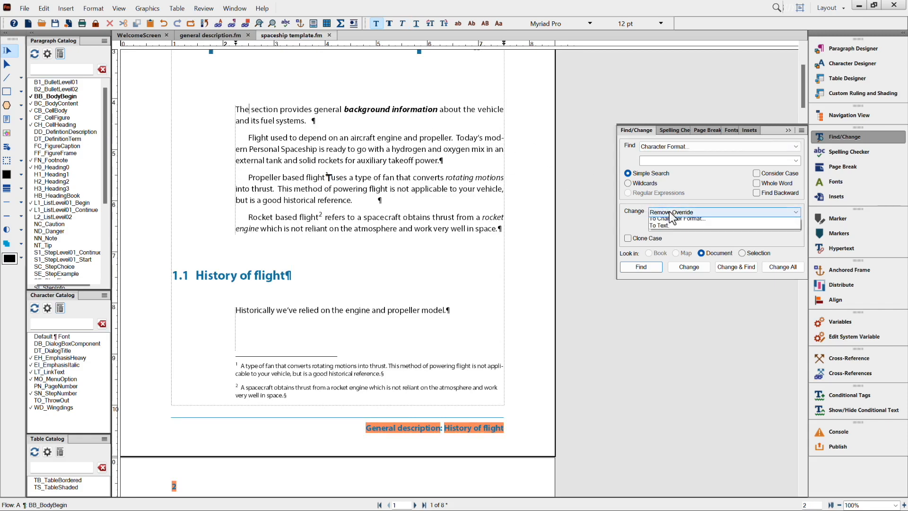
{"action": "left_click", "coordinate": [673, 218]}
{"action": "left_click", "coordinate": [671, 237]}
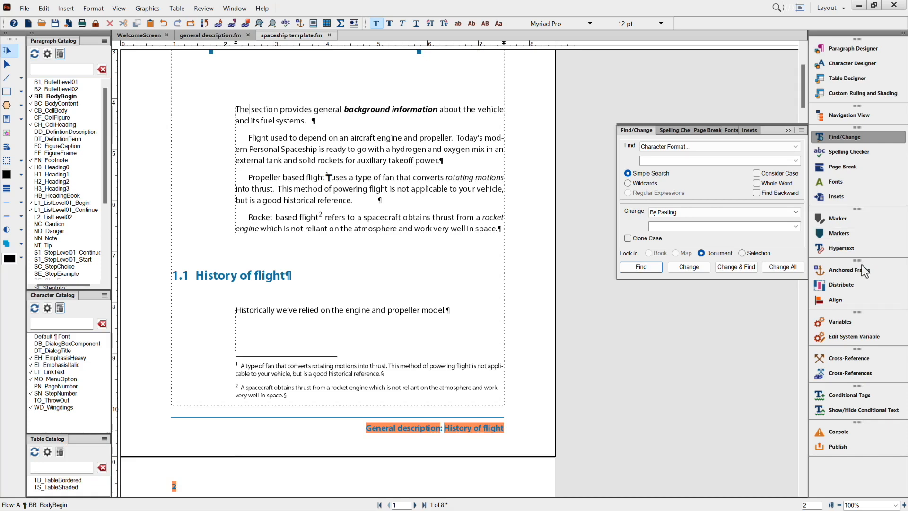
{"action": "left_click", "coordinate": [774, 269]}
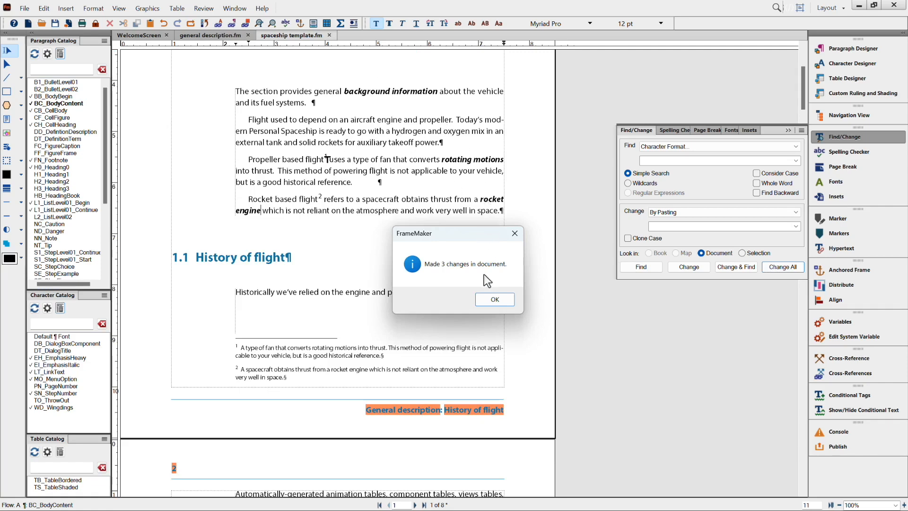
{"action": "left_click", "coordinate": [494, 300]}
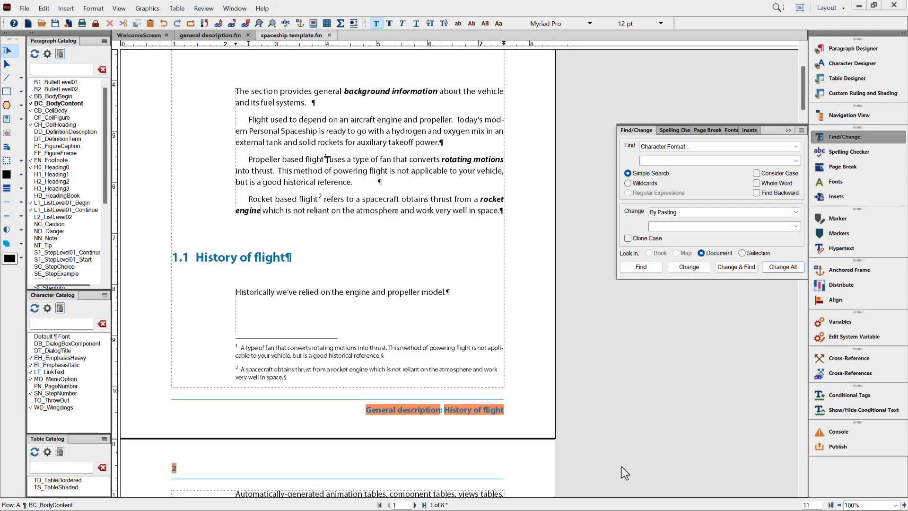
Go to page 7 and select the entire awards table in section 1.3, including its title.
{"action": "left_click", "coordinate": [437, 505]}
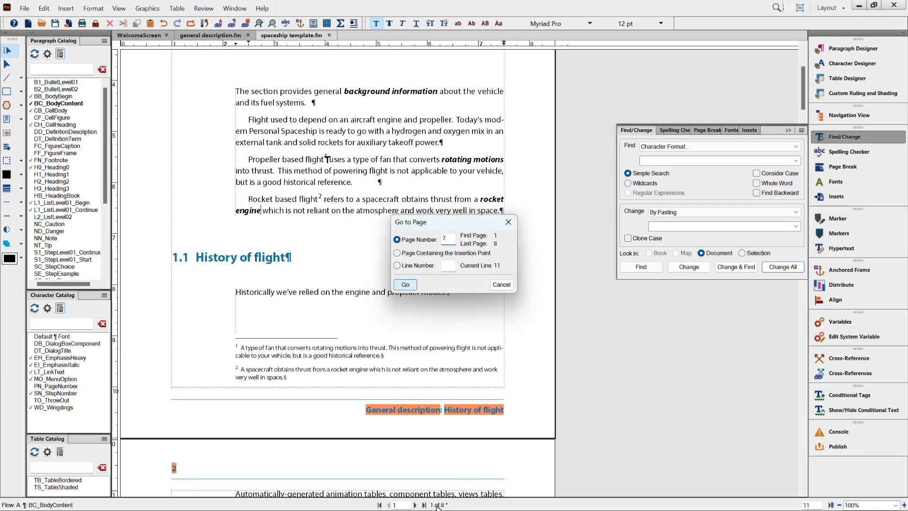
{"action": "type", "text": "7"}
{"action": "key", "text": "Return"}
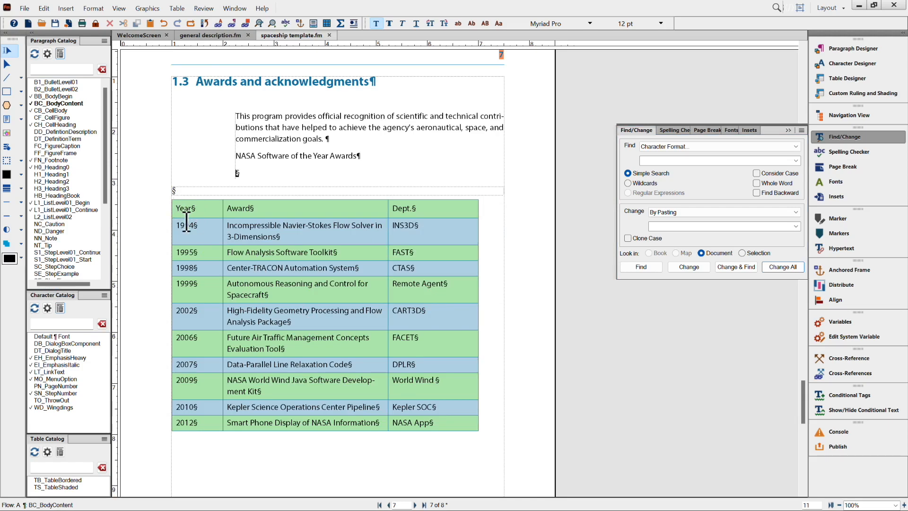
{"action": "left_click_drag", "start_coordinate": [193, 226], "coordinate": [255, 231]}
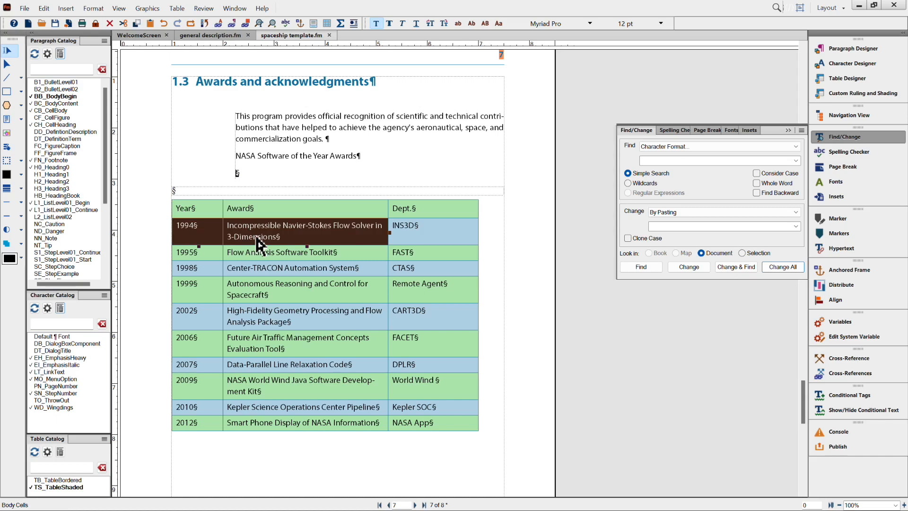
{"action": "key", "text": "ctrl+a"}
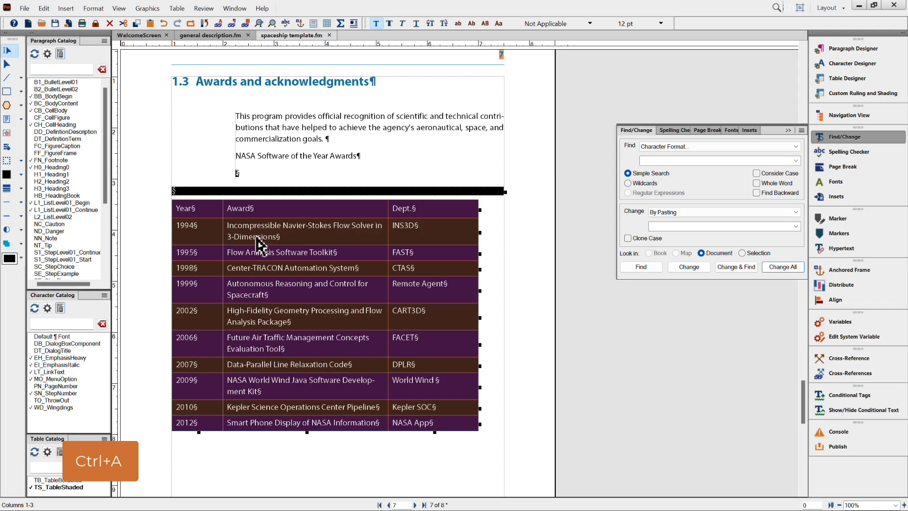
Select the whole text flow from the introductory paragraph of section 1.3, and clear the selection.
{"action": "left_click_drag", "start_coordinate": [284, 117], "coordinate": [283, 132]}
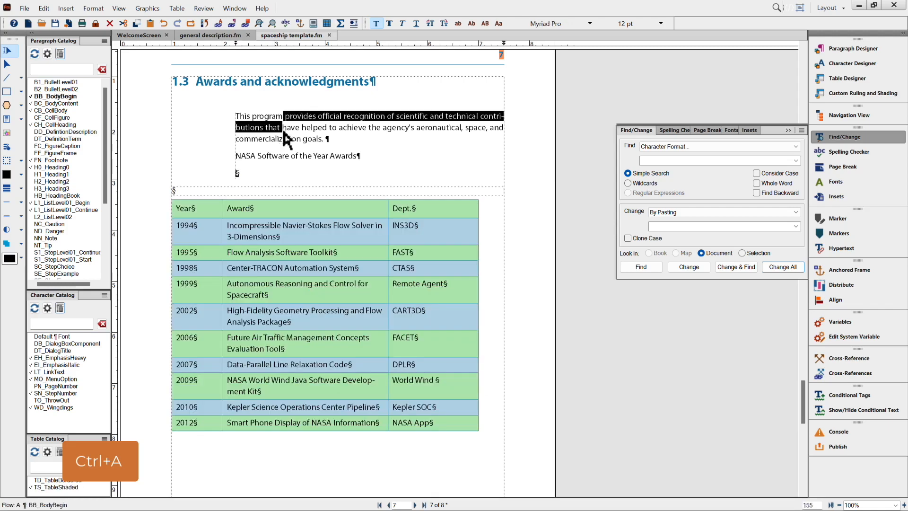
{"action": "key", "text": "ctrl+a"}
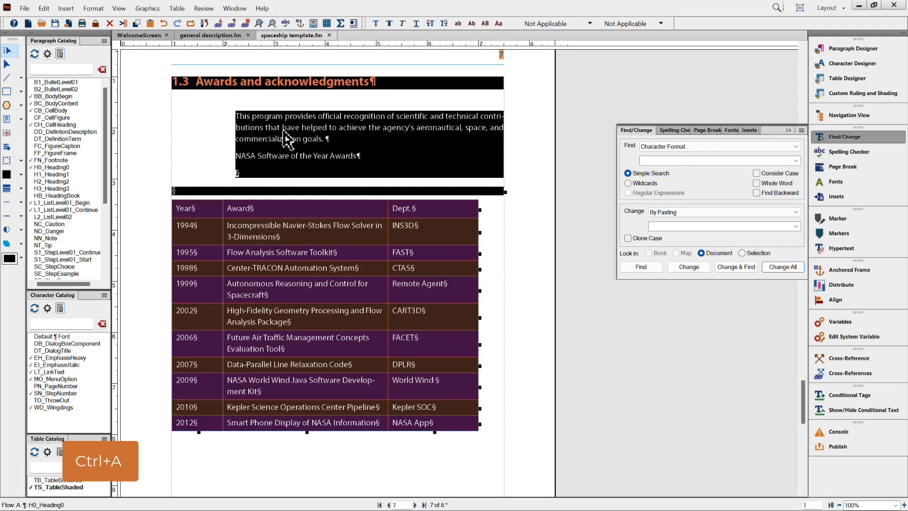
{"action": "left_click", "coordinate": [258, 239]}
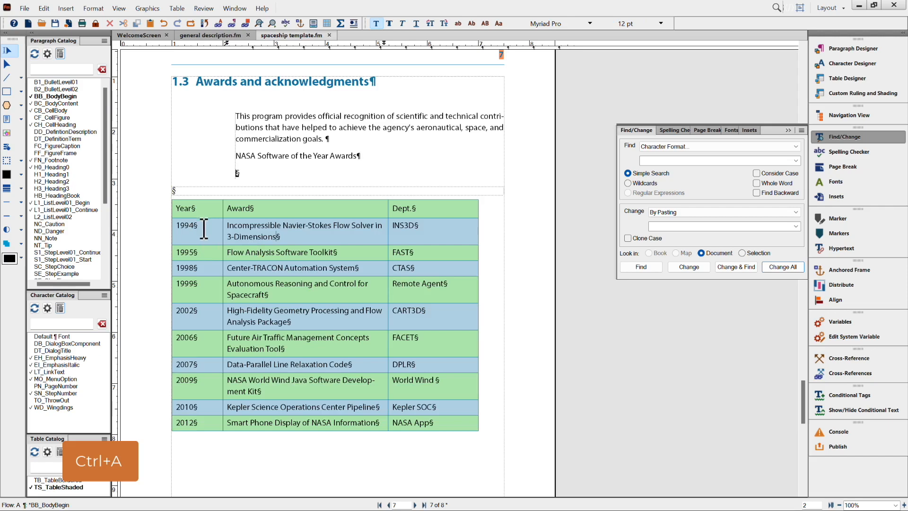
Apply the CB_CellBody paragraph format to all cells of the awards table.
{"action": "left_click_drag", "start_coordinate": [203, 229], "coordinate": [243, 245]}
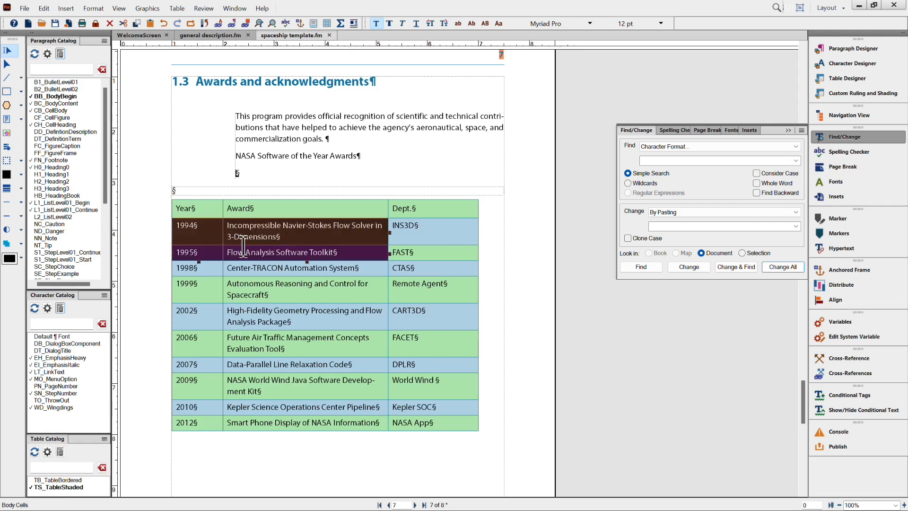
{"action": "key", "text": "ctrl+a"}
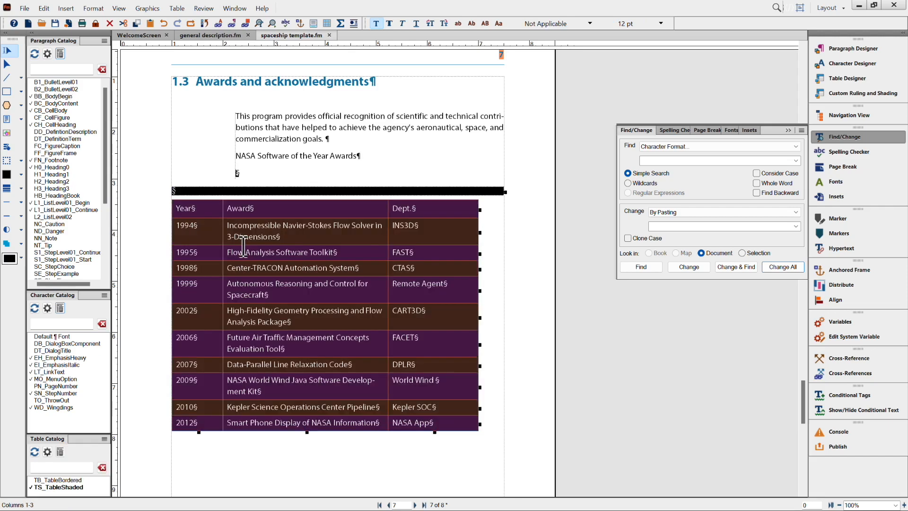
{"action": "left_click", "coordinate": [62, 112]}
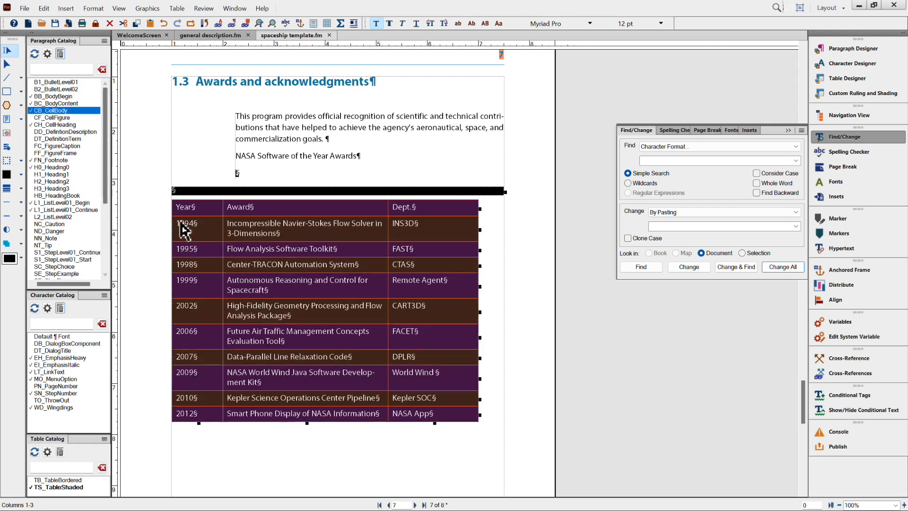
{"action": "left_click", "coordinate": [183, 227]}
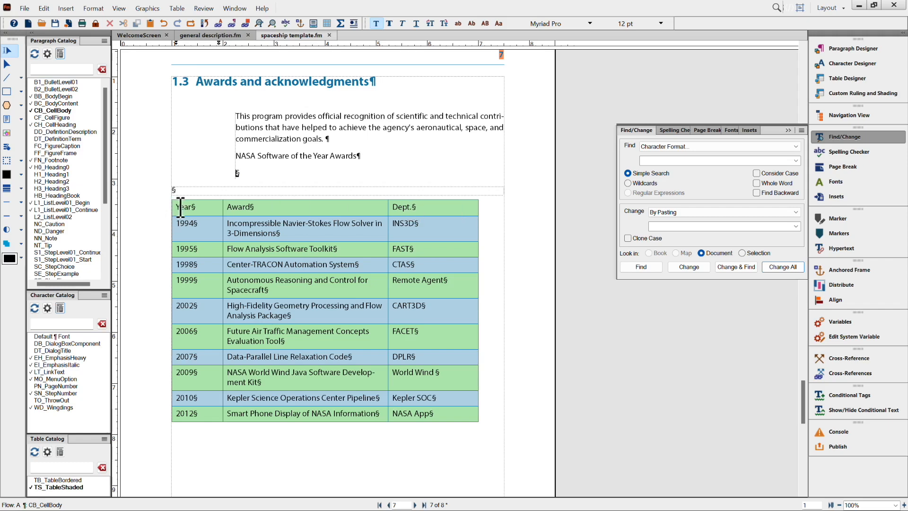
Convert the awards table's first row (Year, Award, Dept.) to a header row and format it with CH_CellHeading.
{"action": "left_click_drag", "start_coordinate": [178, 206], "coordinate": [410, 211]}
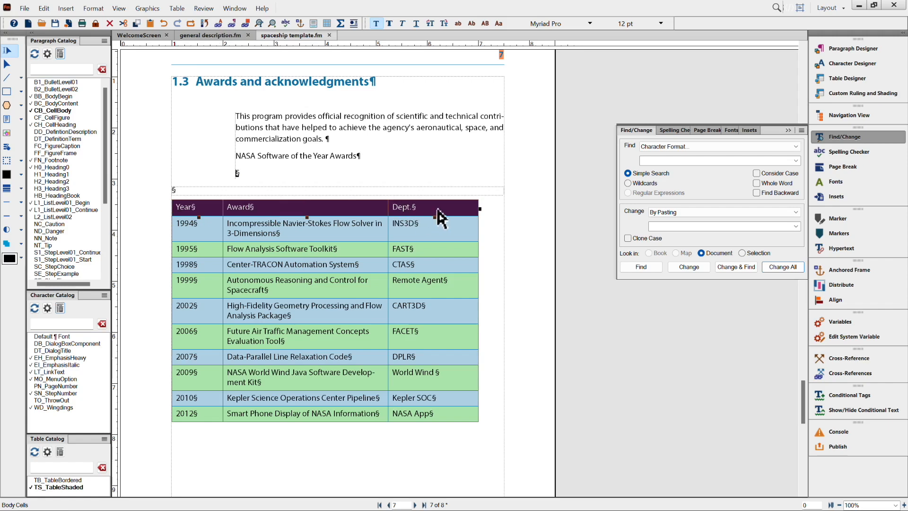
{"action": "right_click", "coordinate": [438, 209]}
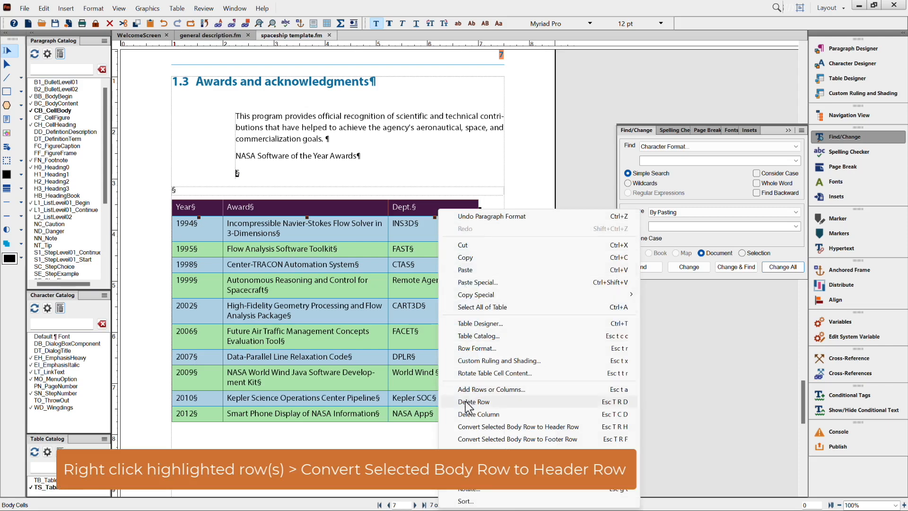
{"action": "left_click", "coordinate": [468, 427]}
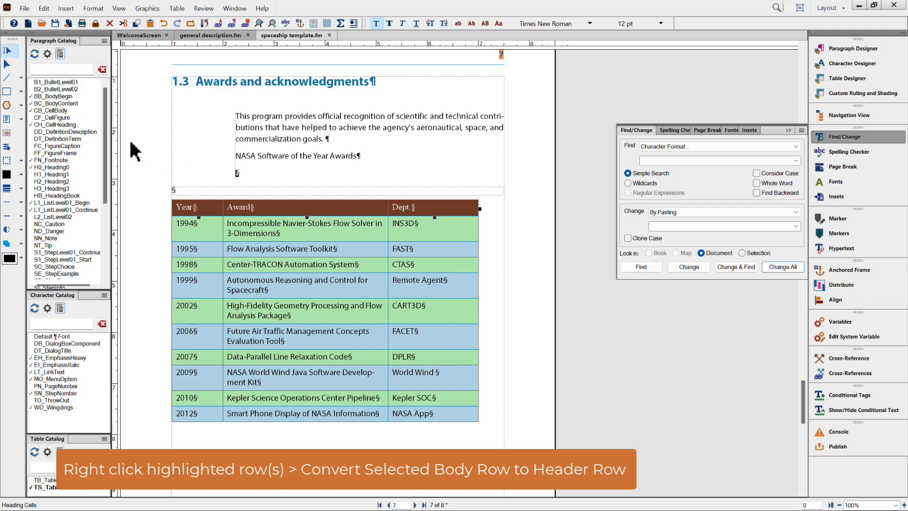
{"action": "left_click", "coordinate": [55, 124]}
{"action": "left_click", "coordinate": [356, 267]}
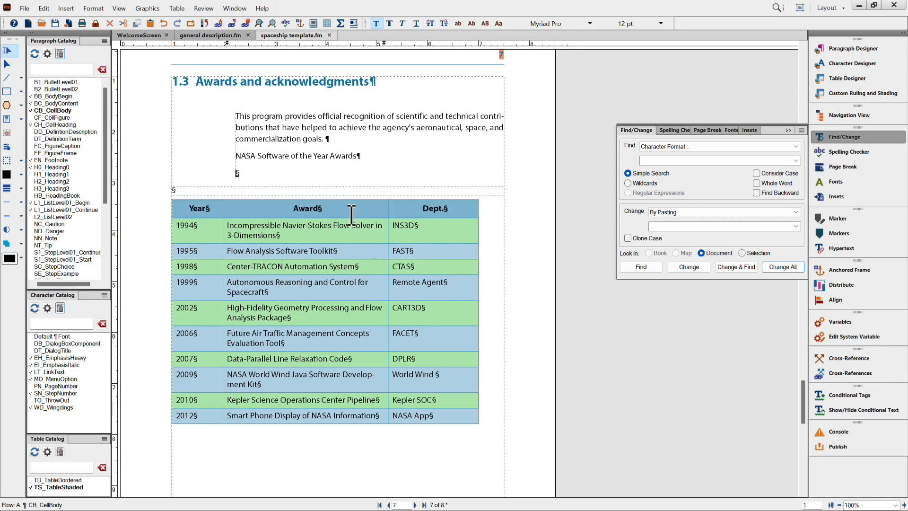
Move the text "NASA Software of the Year Awards" into the table title and apply the TC_TableCaption paragraph format.
{"action": "left_click", "coordinate": [358, 155]}
{"action": "left_click_drag", "start_coordinate": [357, 154], "coordinate": [243, 192]}
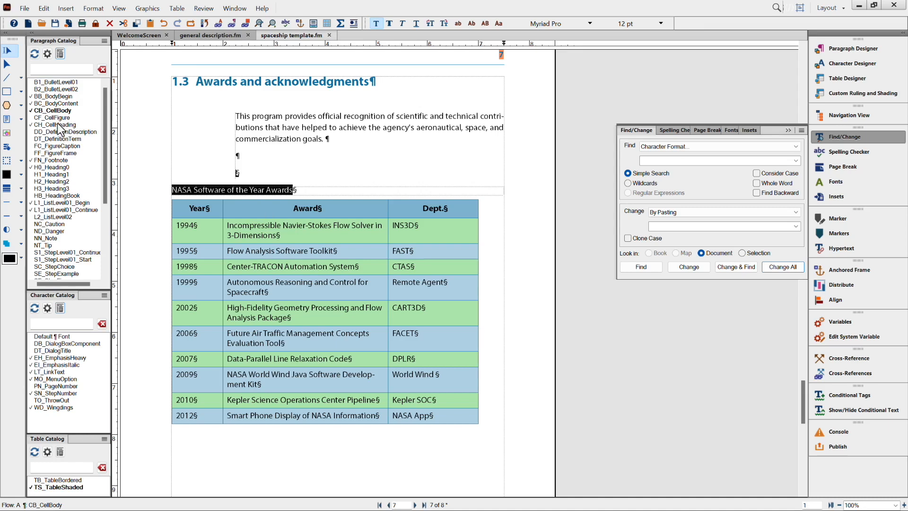
{"action": "scroll", "coordinate": [60, 267], "scroll_direction": "down", "scroll_amount": 2}
{"action": "scroll", "coordinate": [60, 268], "scroll_direction": "down", "scroll_amount": 4}
{"action": "left_click", "coordinate": [66, 210]}
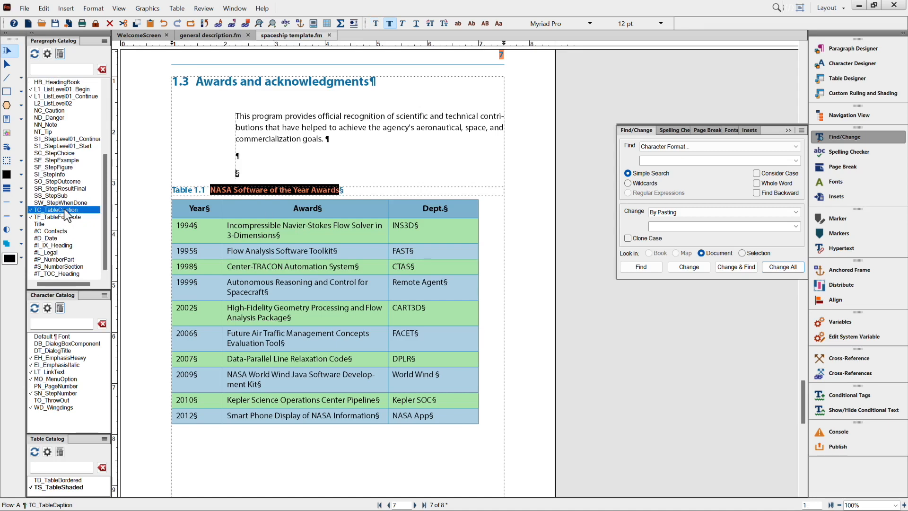
Delete the empty paragraphs above the awards table so its anchor sits at the end of the introductory paragraph.
{"action": "left_click", "coordinate": [235, 173]}
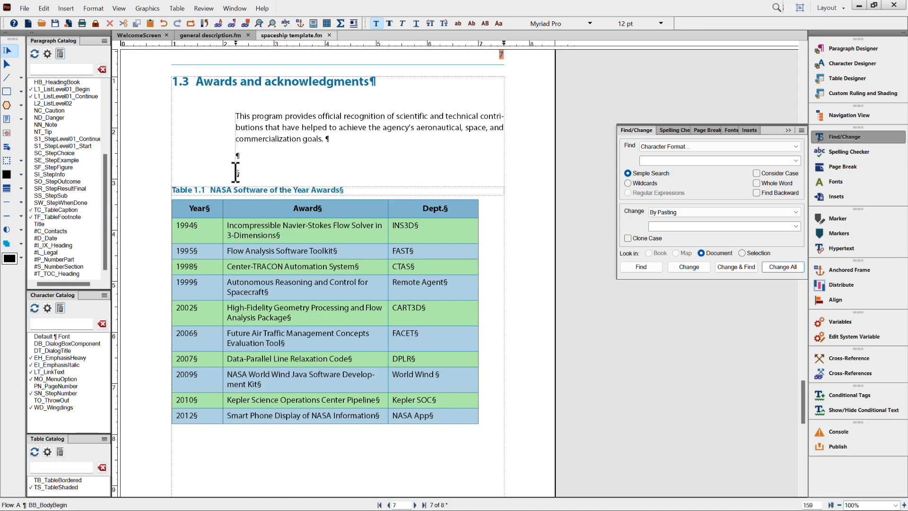
{"action": "key", "text": "BackSpace"}
{"action": "key", "text": "BackSpace"}
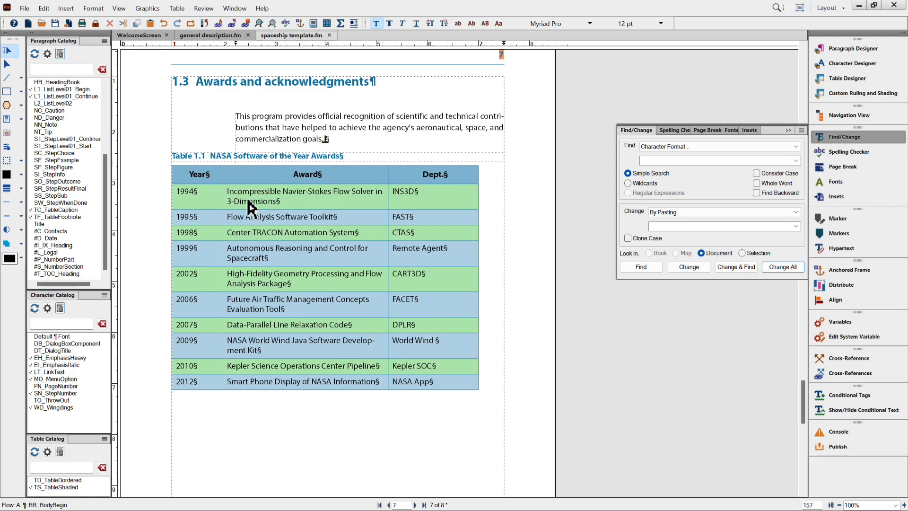
Widen the Award column until the table fills the text frame, and move the Dept. column between Year and Award.
{"action": "left_click_drag", "start_coordinate": [251, 201], "coordinate": [408, 278]}
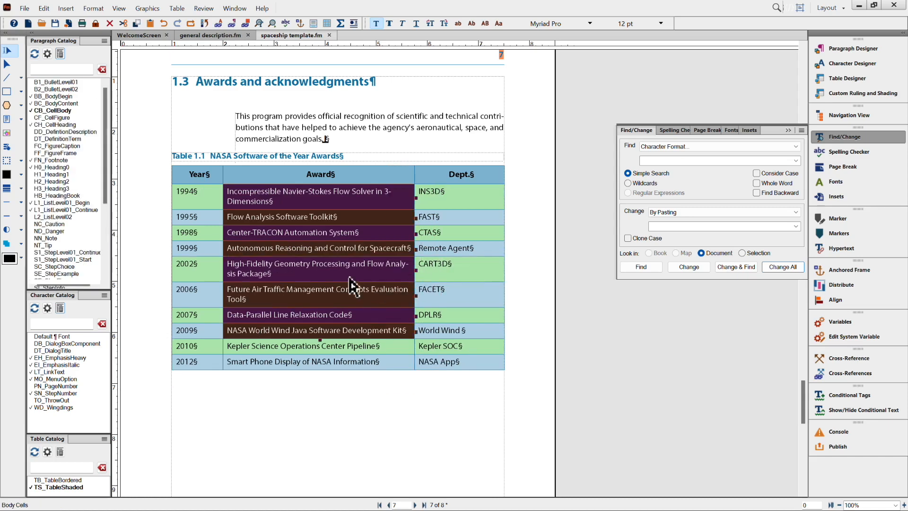
{"action": "left_click", "coordinate": [338, 339]}
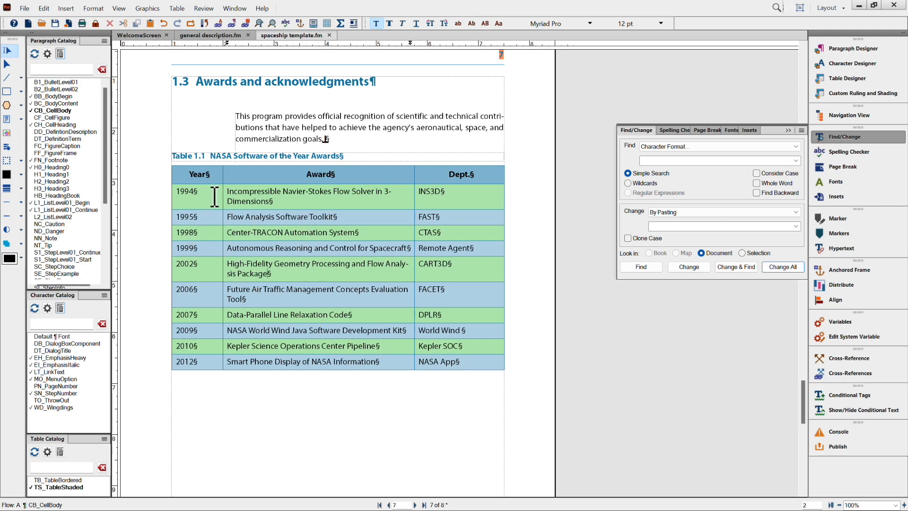
{"action": "left_click", "coordinate": [434, 177], "text": "alt"}
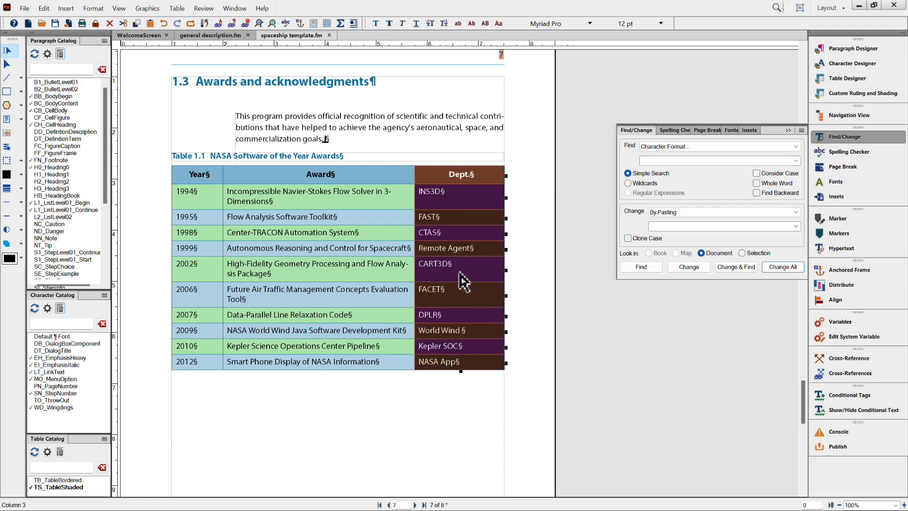
{"action": "left_click_drag", "start_coordinate": [460, 272], "coordinate": [218, 290]}
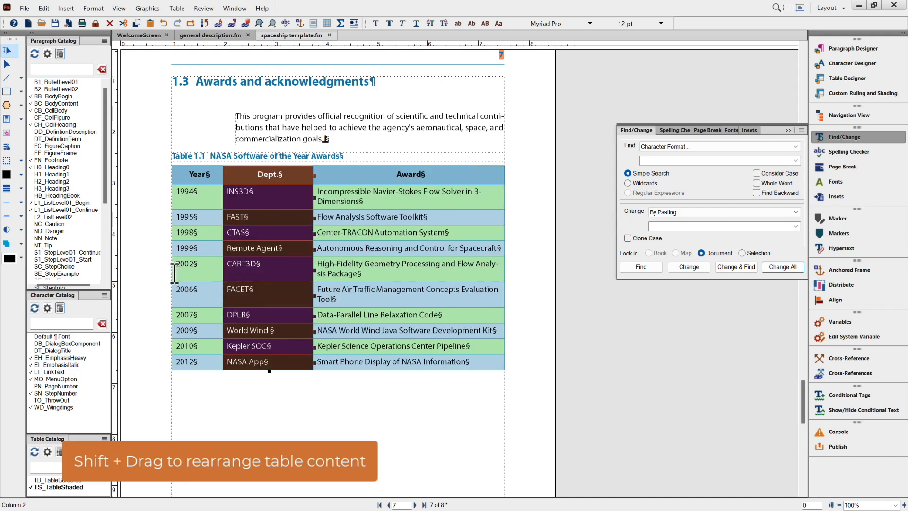
Move the 2006 row of the awards table to directly above the 1999 row.
{"action": "left_click", "coordinate": [202, 298]}
{"action": "left_click_drag", "start_coordinate": [203, 298], "coordinate": [323, 298]}
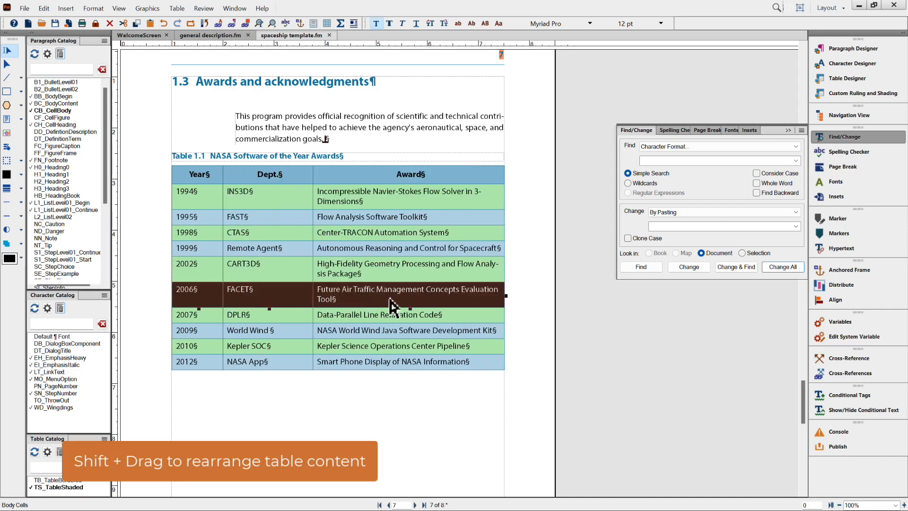
{"action": "left_click_drag", "start_coordinate": [387, 298], "coordinate": [382, 244]}
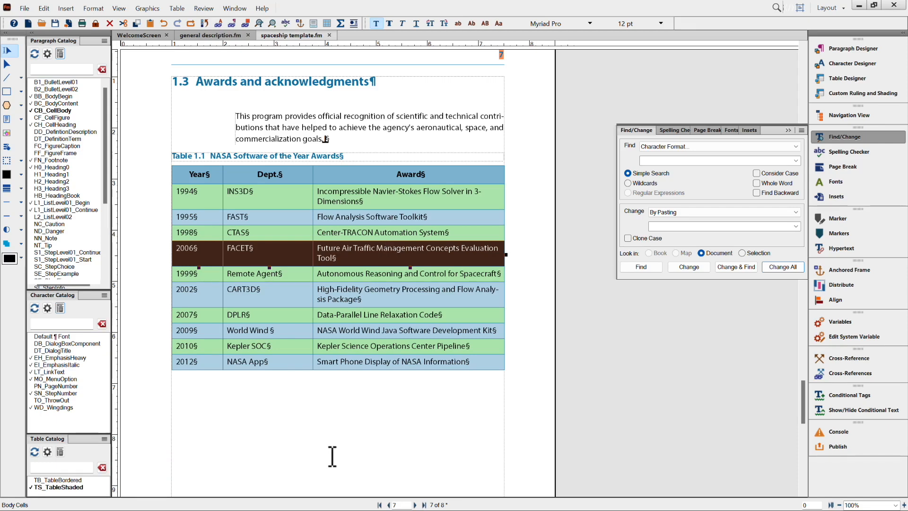
Set Find/Change to look for the text \h\h+ as a regular expression, starting from the document's first page.
{"action": "left_click", "coordinate": [379, 505]}
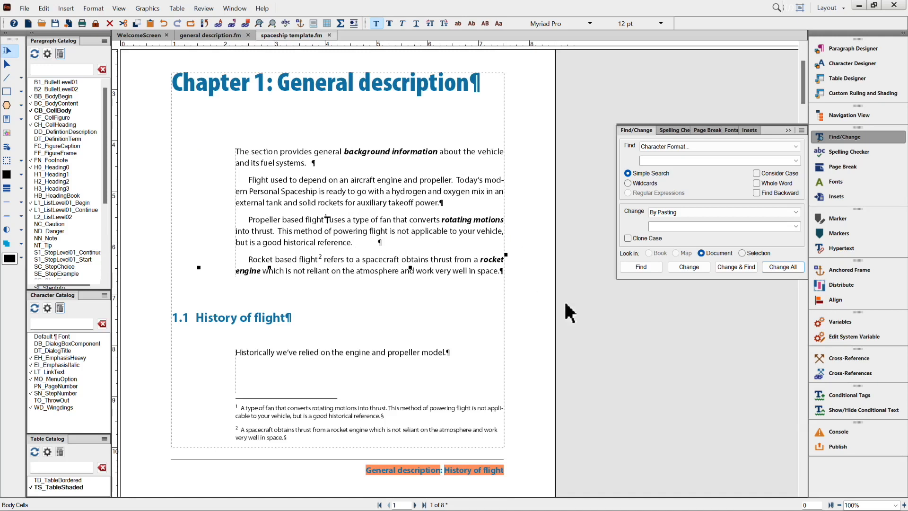
{"action": "left_click", "coordinate": [895, 505]}
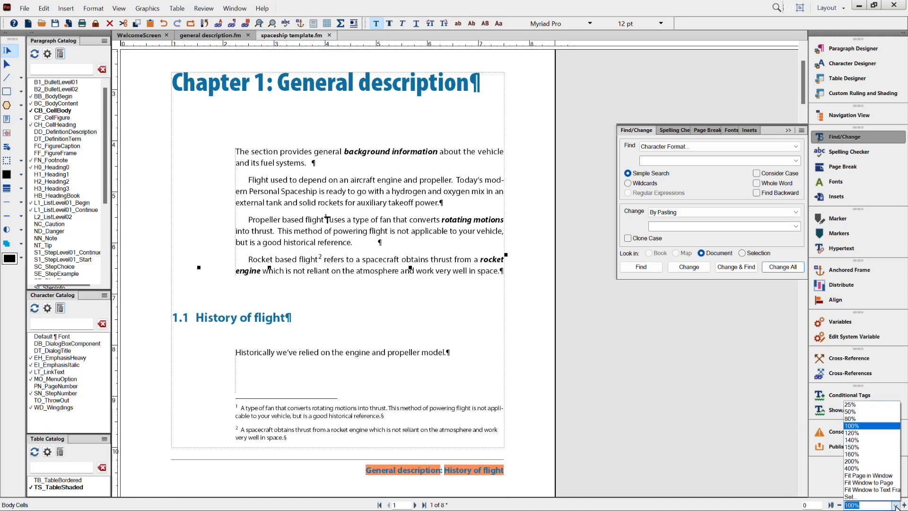
{"action": "left_click", "coordinate": [852, 461]}
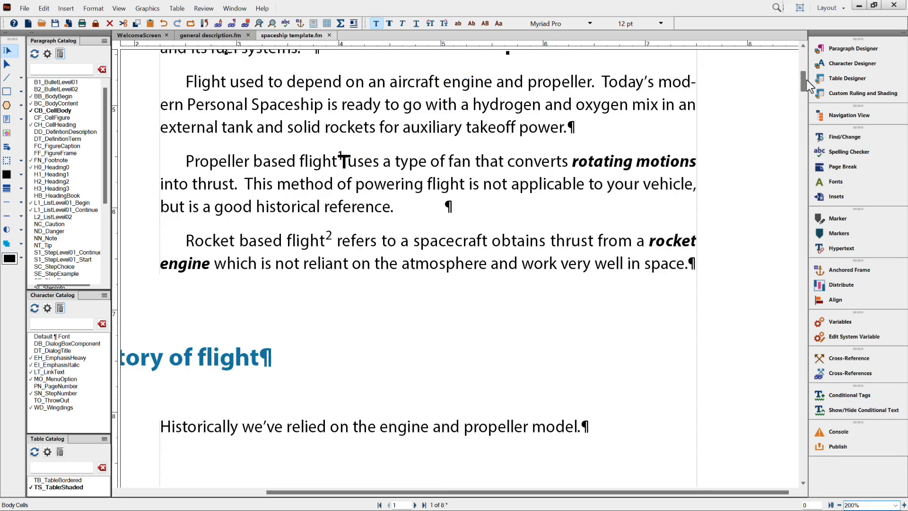
{"action": "left_click_drag", "start_coordinate": [804, 83], "coordinate": [804, 79]}
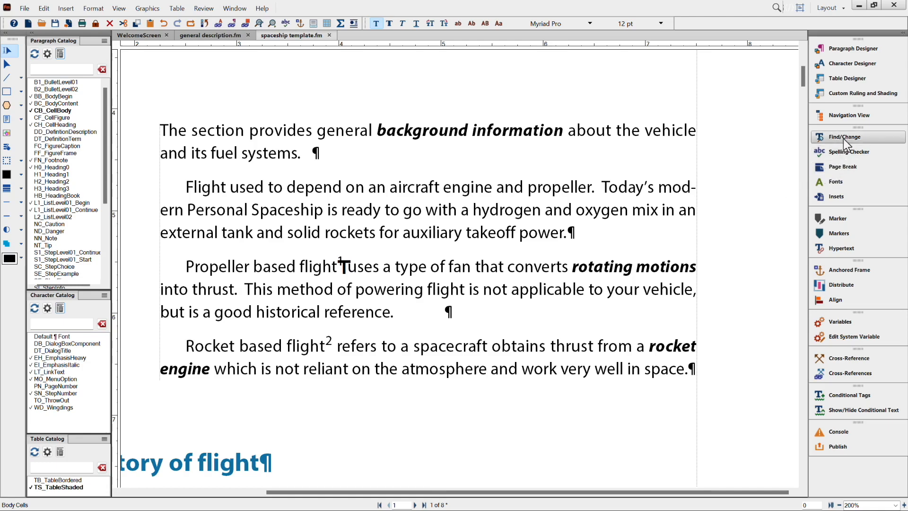
{"action": "left_click", "coordinate": [842, 139]}
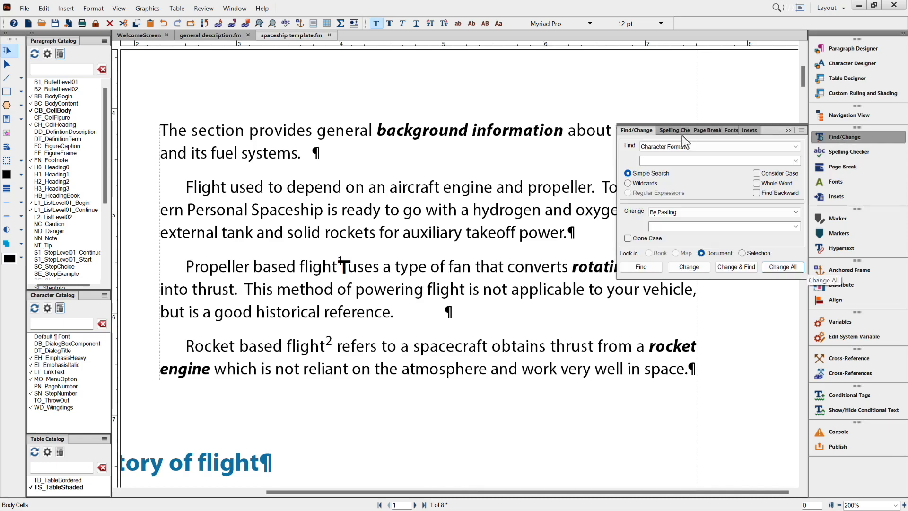
{"action": "left_click", "coordinate": [674, 147]}
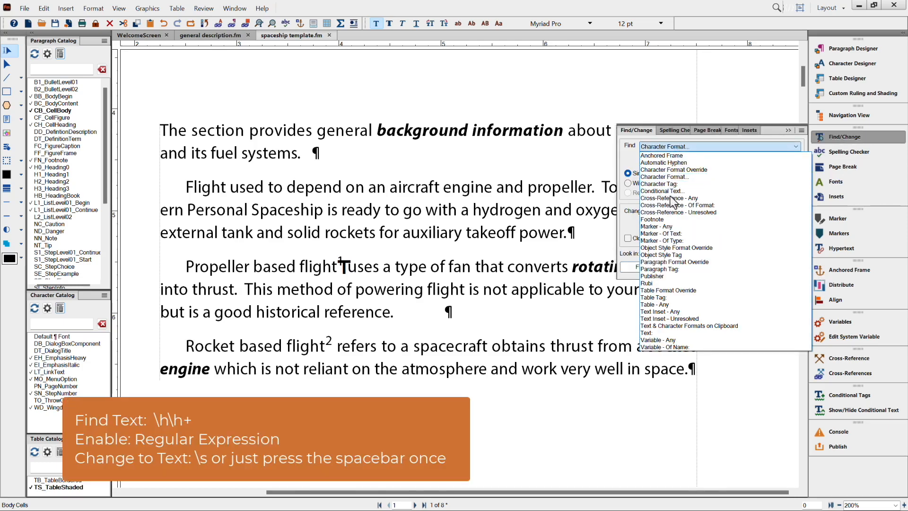
{"action": "left_click", "coordinate": [660, 332]}
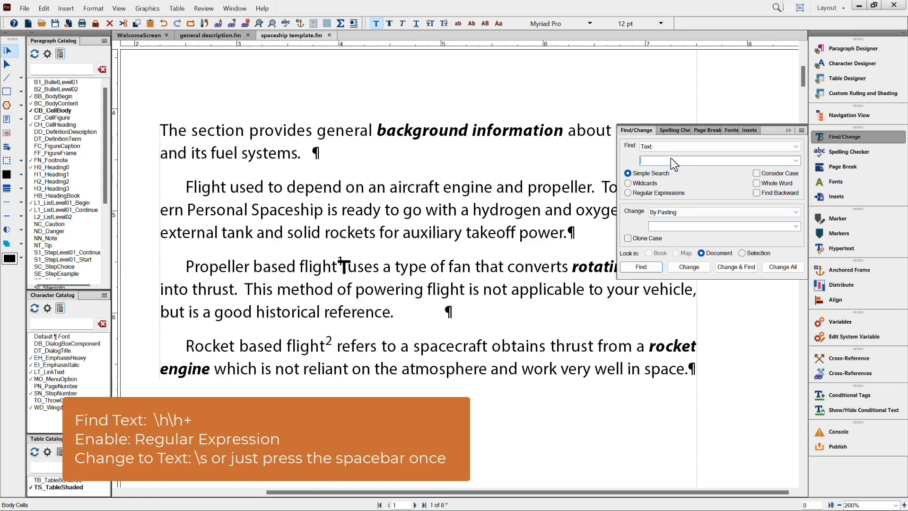
{"action": "left_click", "coordinate": [632, 193]}
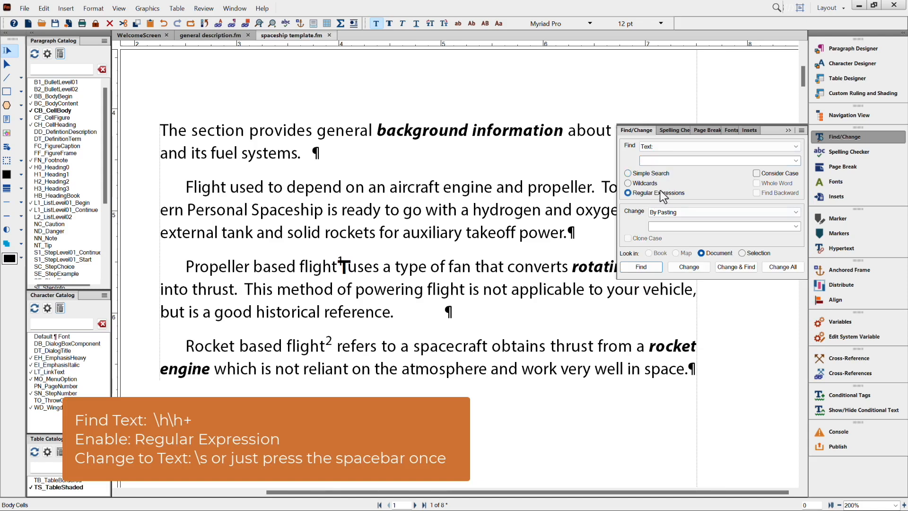
{"action": "left_click", "coordinate": [672, 161]}
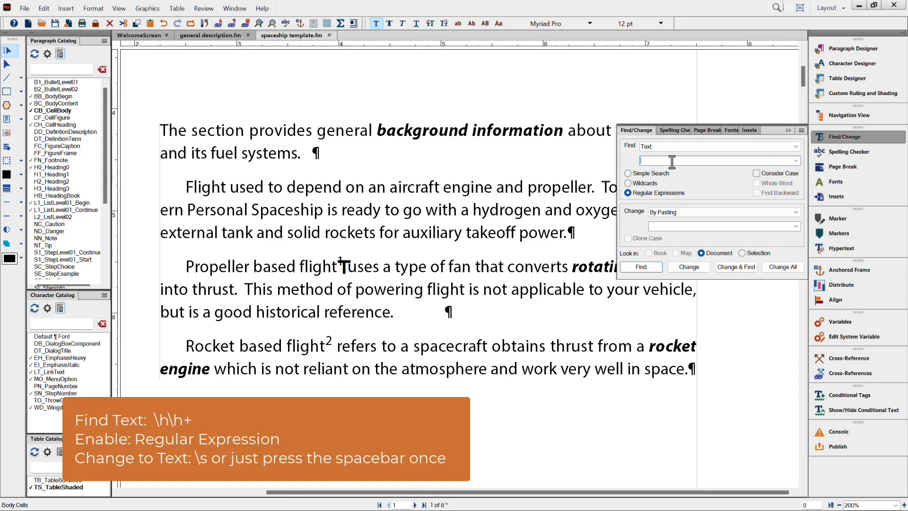
{"action": "type", "text": "\\h\\h+"}
Replace every run of multiple spaces in the document with a single space and close Find/Change.
{"action": "left_click", "coordinate": [676, 212]}
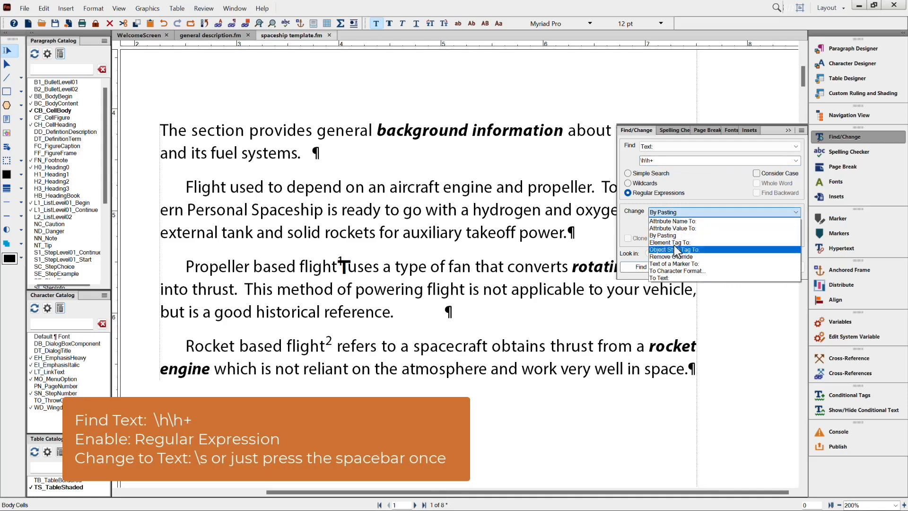
{"action": "left_click", "coordinate": [661, 277]}
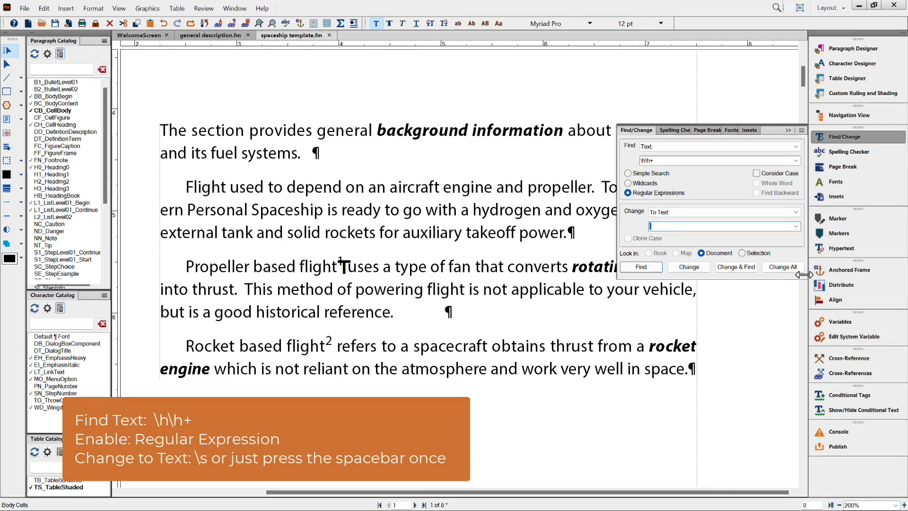
{"action": "left_click", "coordinate": [783, 267]}
{"action": "left_click", "coordinate": [496, 300]}
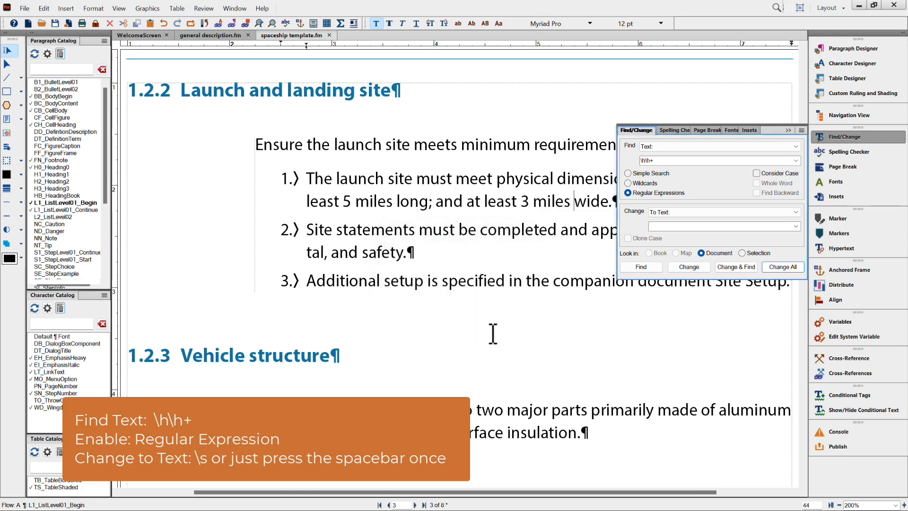
{"action": "left_click", "coordinate": [380, 504]}
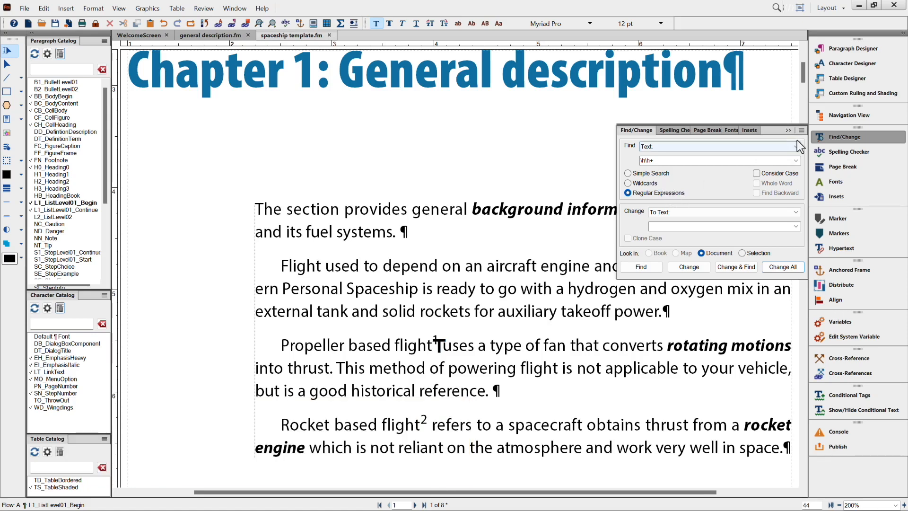
{"action": "left_click", "coordinate": [787, 130]}
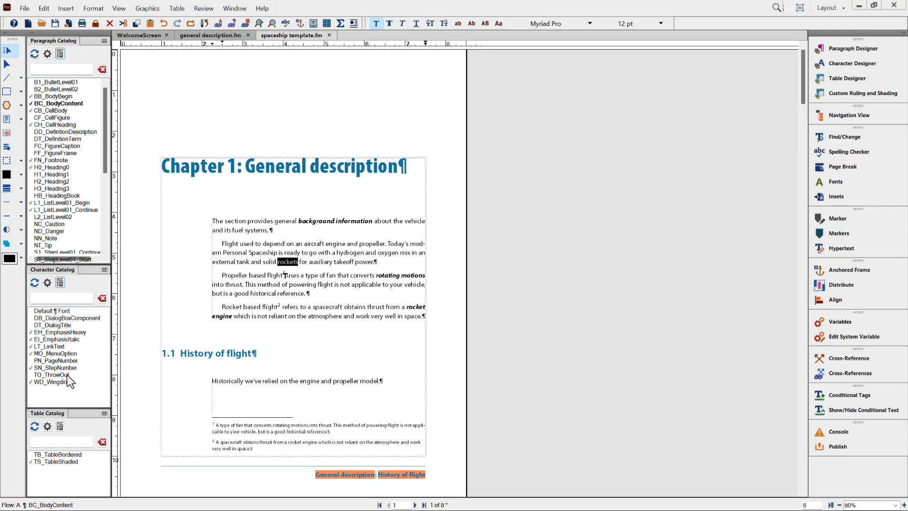
Delete the TO_ThrowOut character format from the Character Catalog.
{"action": "left_click", "coordinate": [61, 282]}
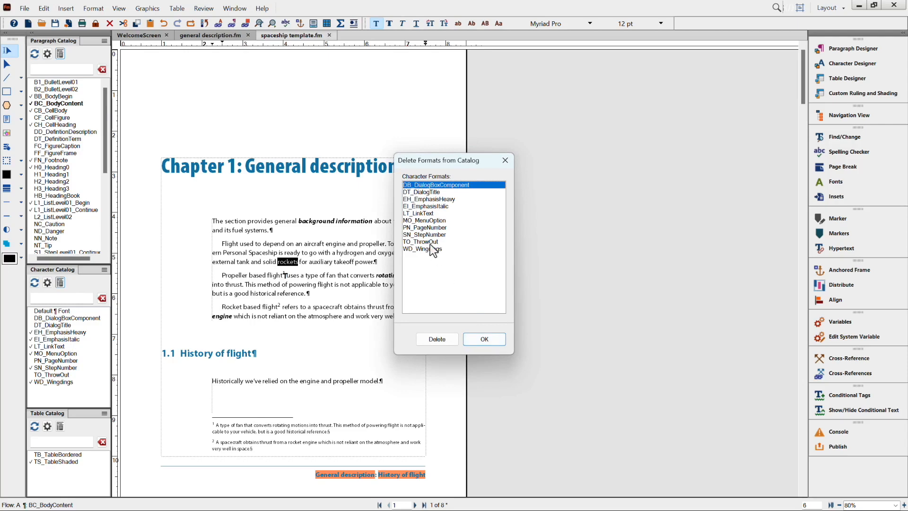
{"action": "left_click", "coordinate": [429, 243]}
{"action": "left_click", "coordinate": [436, 339]}
{"action": "left_click", "coordinate": [484, 339]}
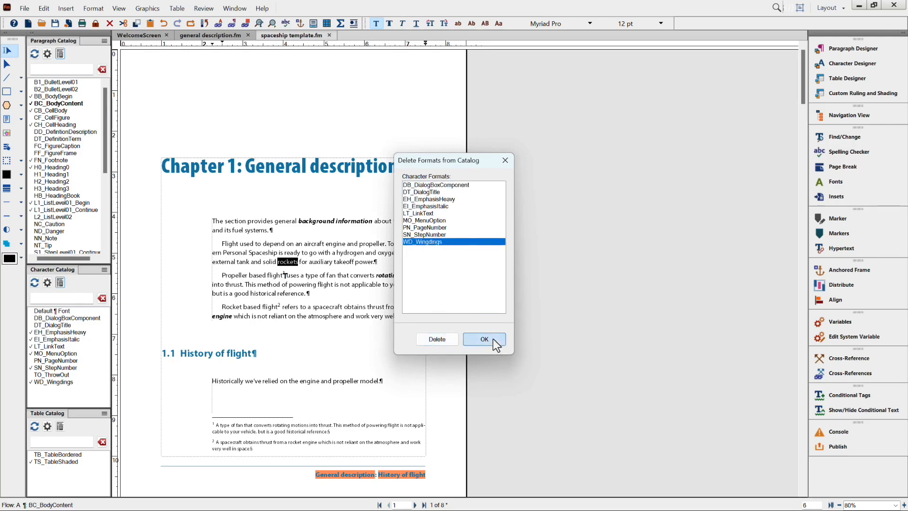
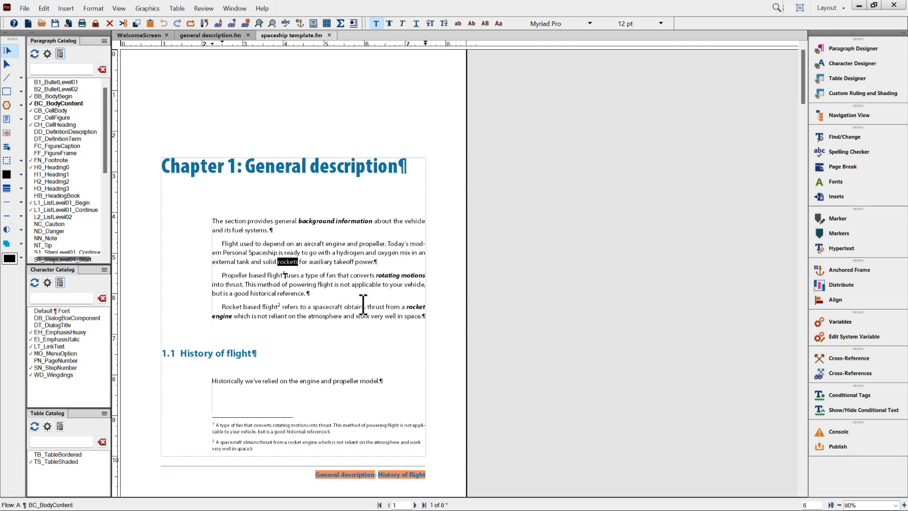
Page forward through the document to the awards table on page 7 and back to page 3 to review the cleaned-up layout.
{"action": "left_click", "coordinate": [355, 318]}
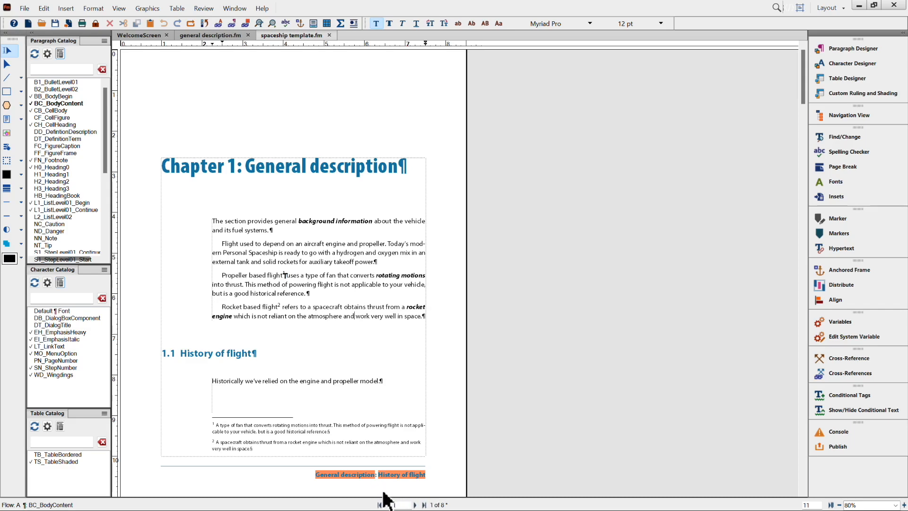
{"action": "left_click", "coordinate": [417, 347]}
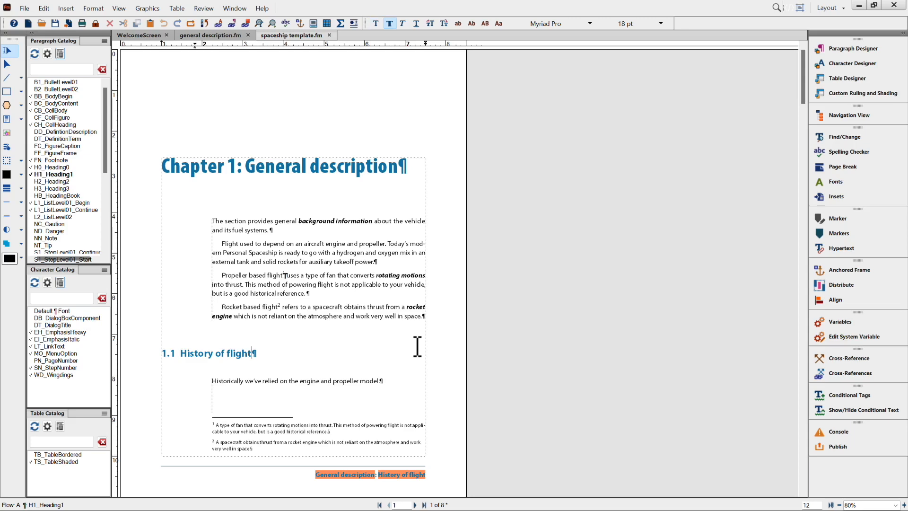
{"action": "key", "text": "Page_Down"}
{"action": "key", "text": "Page_Down"}
{"action": "key", "text": "Page_Down"}
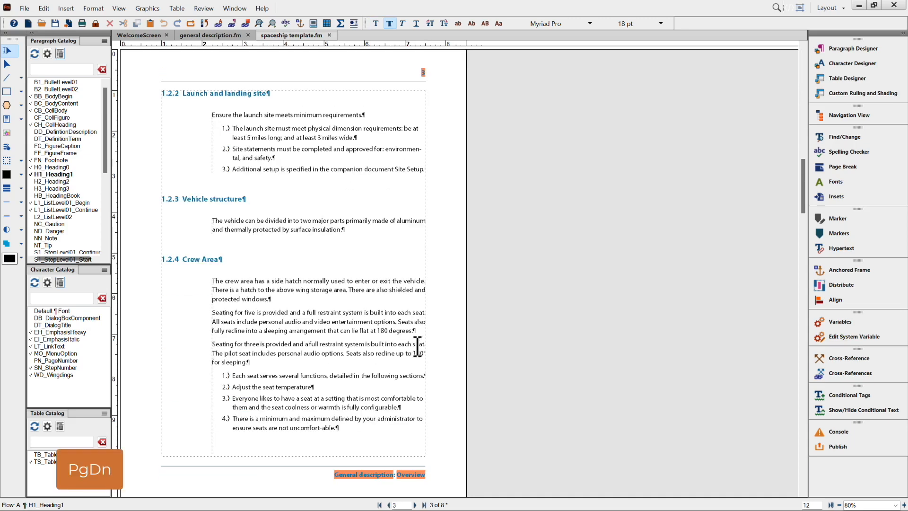
{"action": "key", "text": "Page_Down"}
{"action": "key", "text": "Page_Down"}
{"action": "key", "text": "Page_Down"}
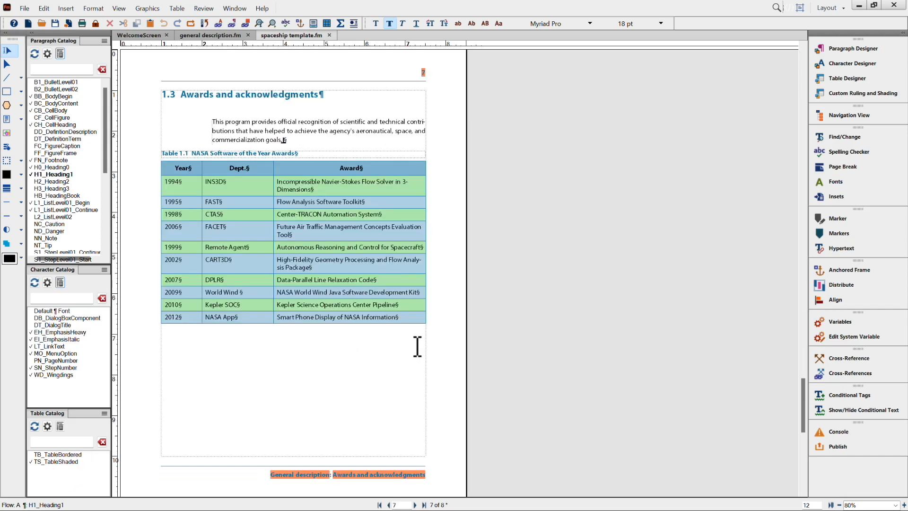
{"action": "key", "text": "Page_Up"}
{"action": "key", "text": "Page_Up"}
{"action": "key", "text": "Page_Up"}
{"action": "key", "text": "Page_Up"}
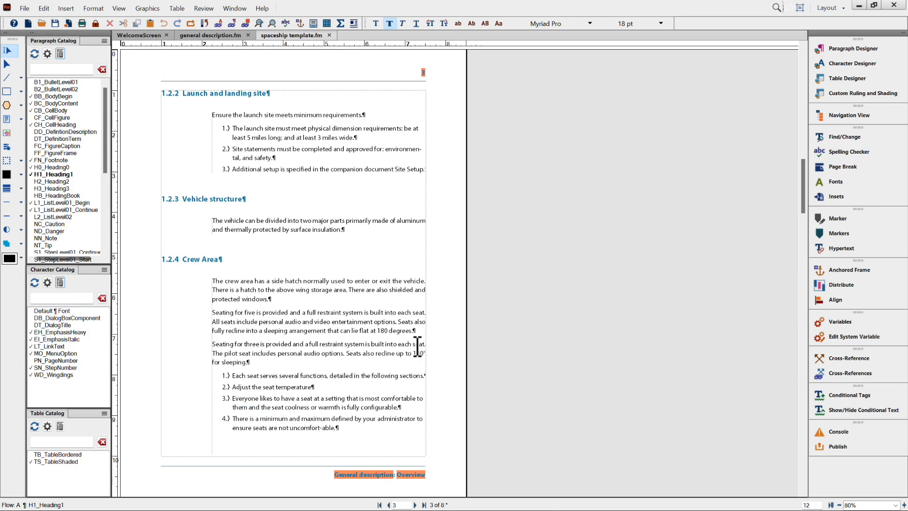
Jump to the document's first page, to its last page, and back to the first page.
{"action": "key", "text": "alt+Page_Up"}
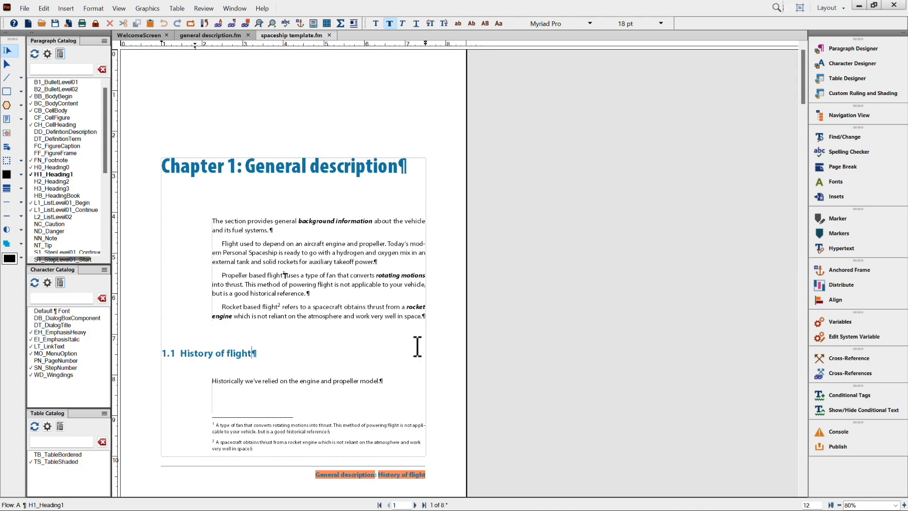
{"action": "key", "text": "alt+Page_Down"}
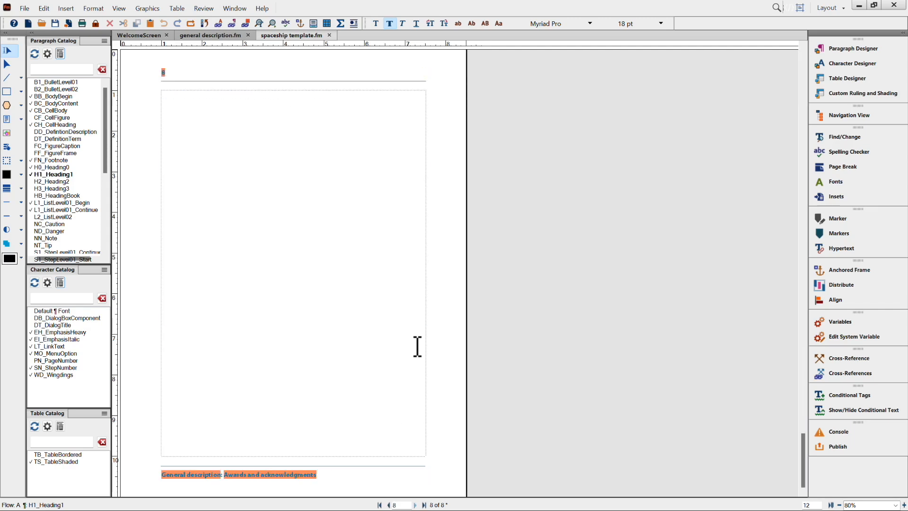
{"action": "key", "text": "alt+Page_Up"}
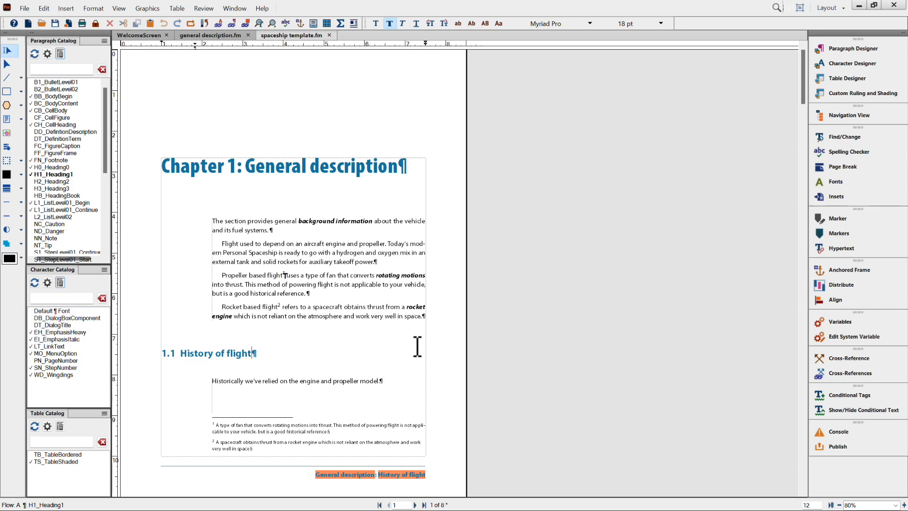
Close general description.fm and set the zoom of spaceship template.fm to 120%.
{"action": "key", "text": "ctrl+w"}
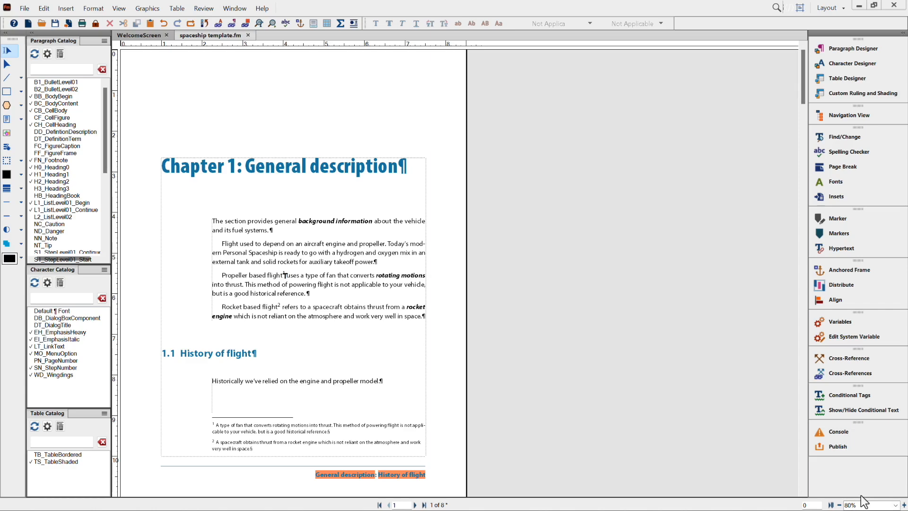
{"action": "left_click", "coordinate": [895, 505]}
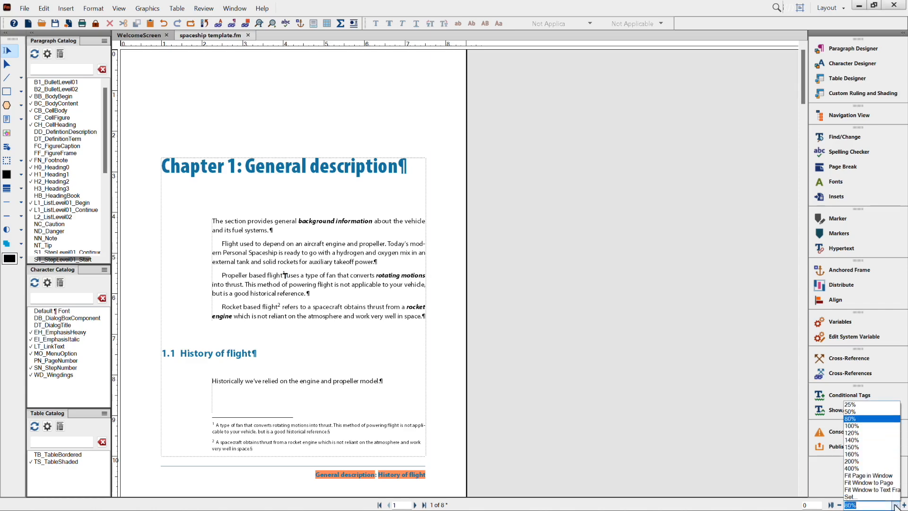
{"action": "left_click", "coordinate": [873, 432]}
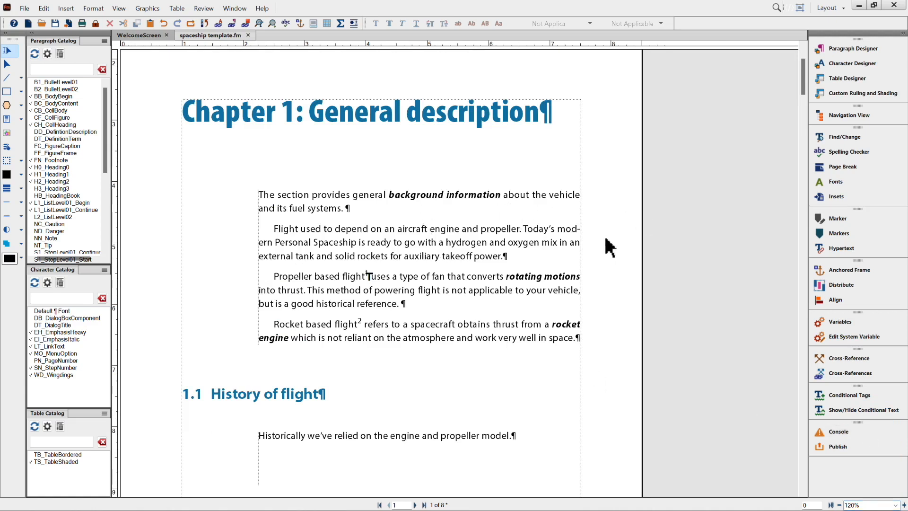
Zoom in on the first page one preset at a time up to 150%.
{"action": "key", "text": "Escape"}
{"action": "key", "text": "z"}
{"action": "key", "text": "i"}
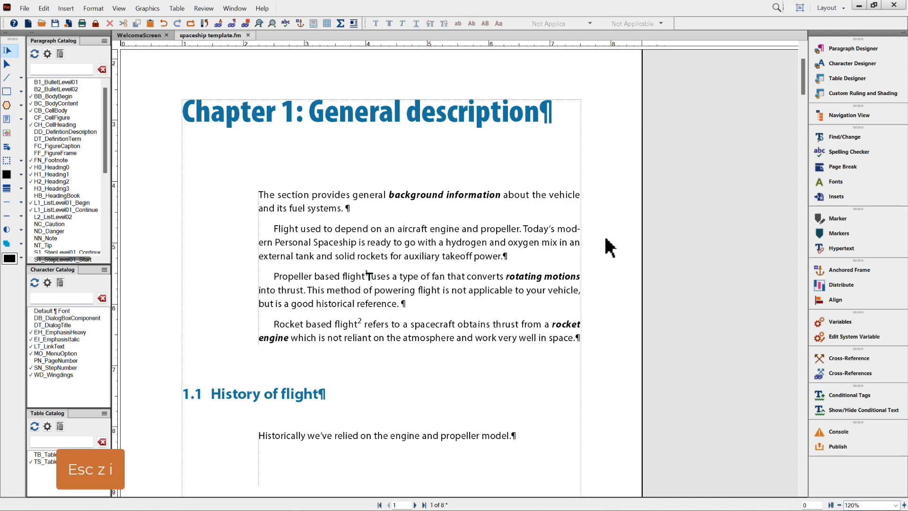
{"action": "key", "text": "Escape"}
{"action": "key", "text": "z"}
{"action": "key", "text": "i"}
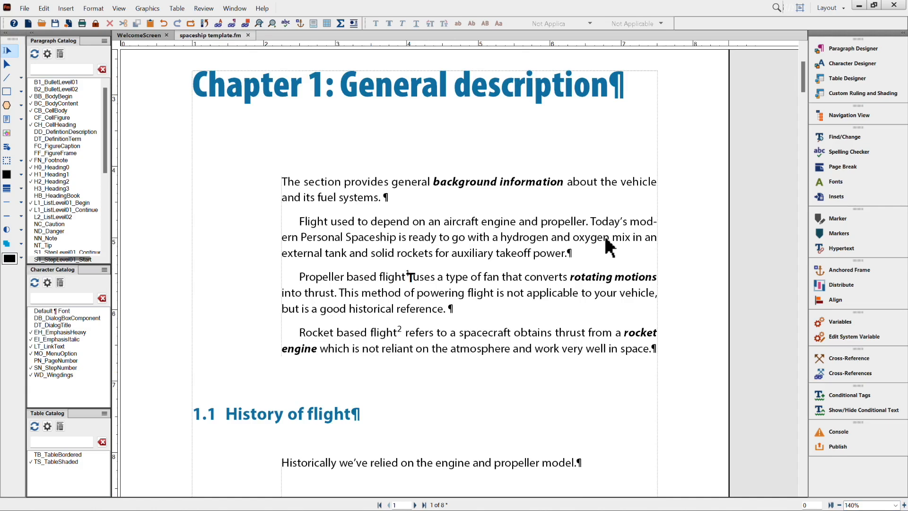
{"action": "key", "text": "Escape"}
{"action": "key", "text": "z"}
{"action": "key", "text": "i"}
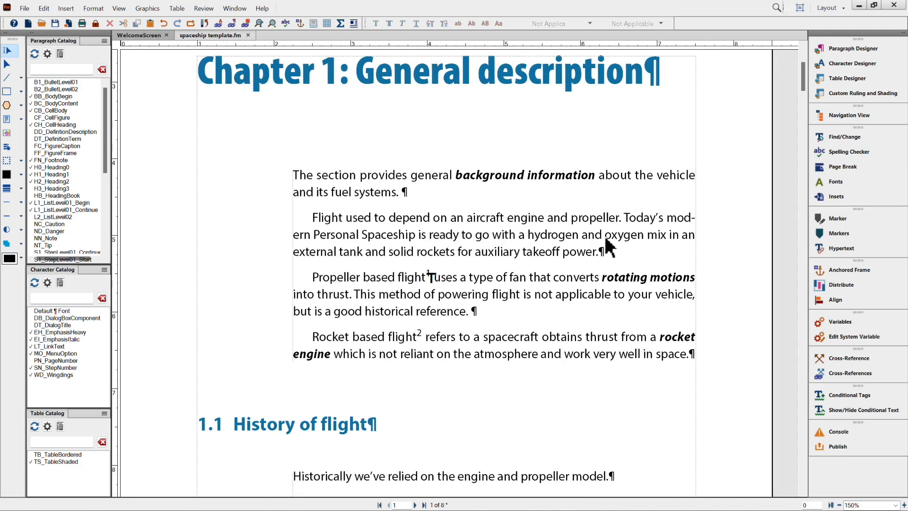
Zoom out one preset at a time to 120% and reset the view to 100%.
{"action": "key", "text": "Escape"}
{"action": "key", "text": "z"}
{"action": "key", "text": "o"}
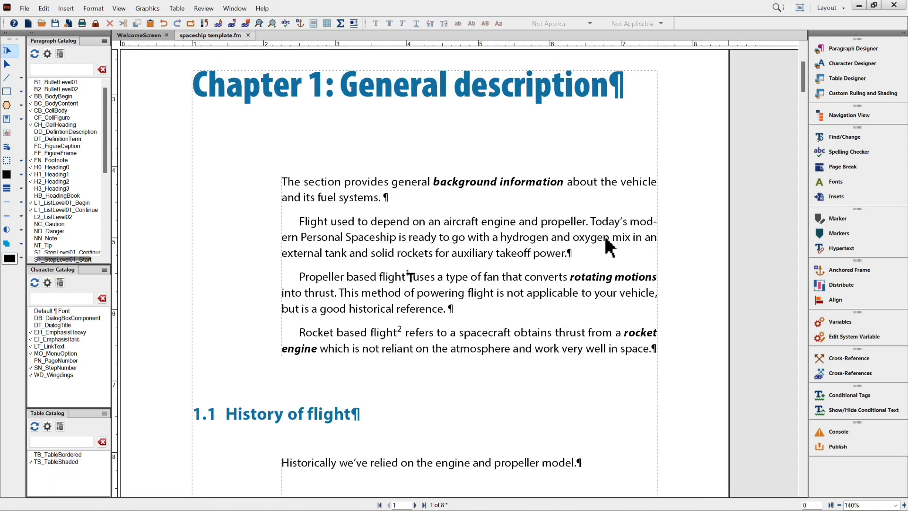
{"action": "key", "text": "Escape"}
{"action": "key", "text": "z"}
{"action": "key", "text": "o"}
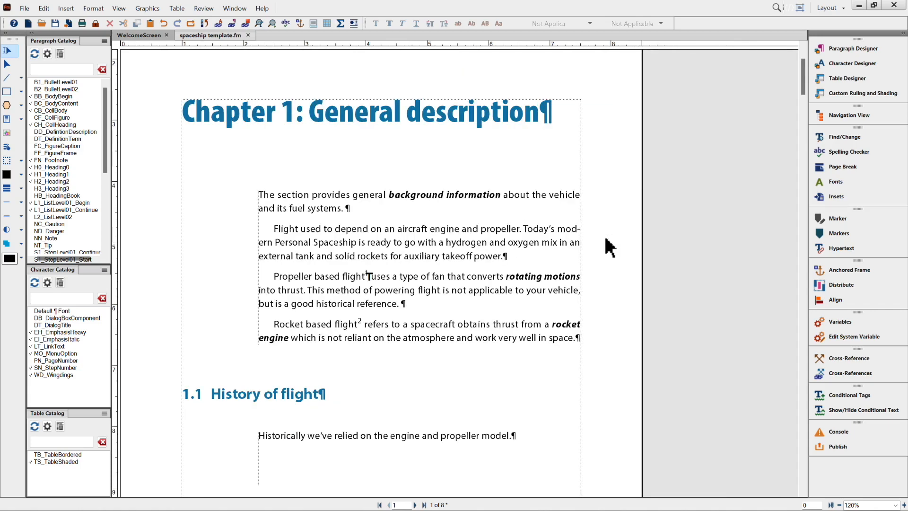
{"action": "key", "text": "Escape"}
{"action": "key", "text": "z"}
{"action": "key", "text": "z"}
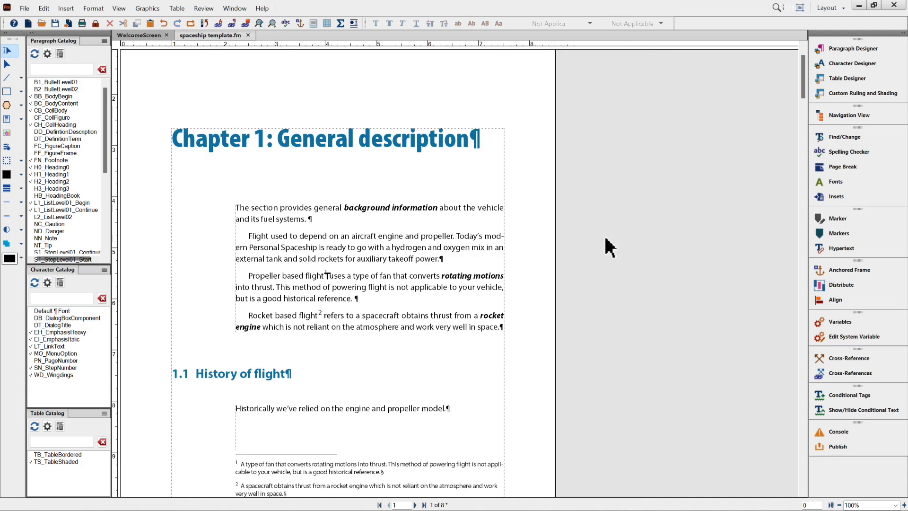
Fit the whole first page in the document window.
{"action": "key", "text": "Escape"}
{"action": "key", "text": "z"}
{"action": "key", "text": "p"}
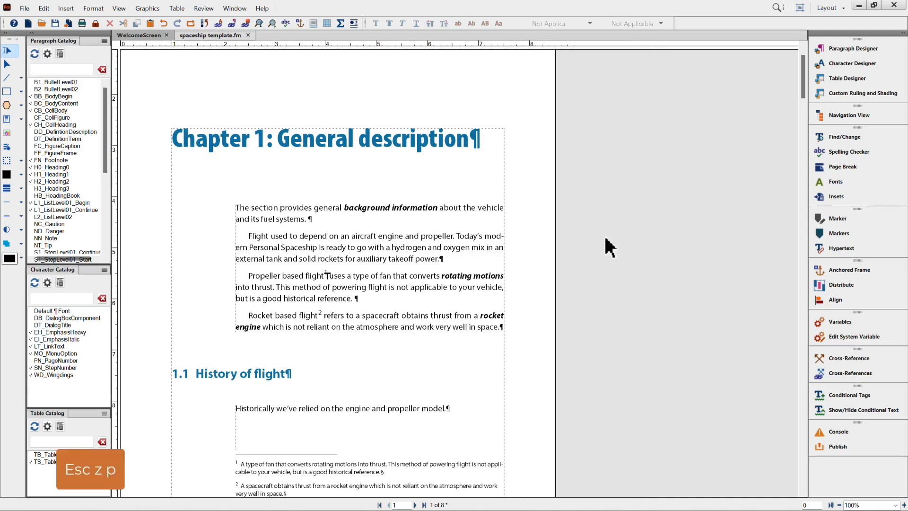
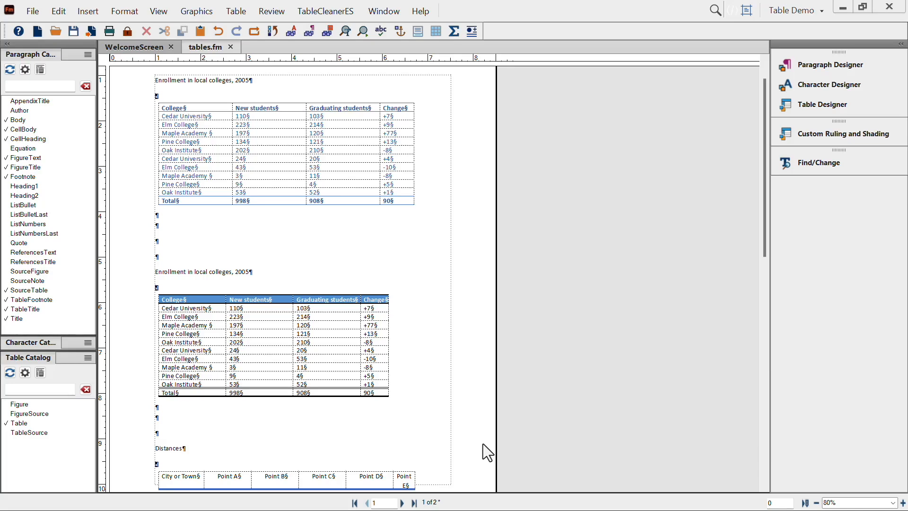
Zoom tables.fm out to 25% to survey the tables on both pages, and return the zoom to 80%.
{"action": "left_click", "coordinate": [818, 504]}
{"action": "left_click", "coordinate": [817, 504]}
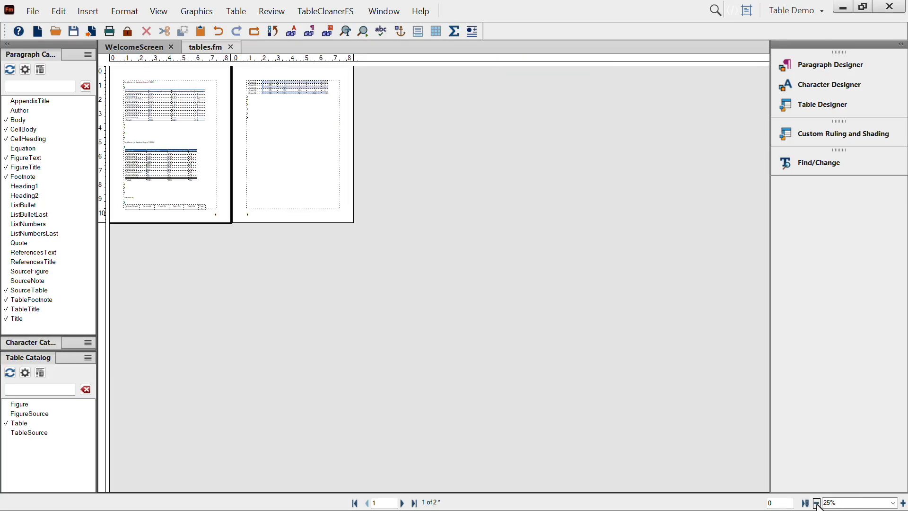
{"action": "left_click", "coordinate": [150, 100]}
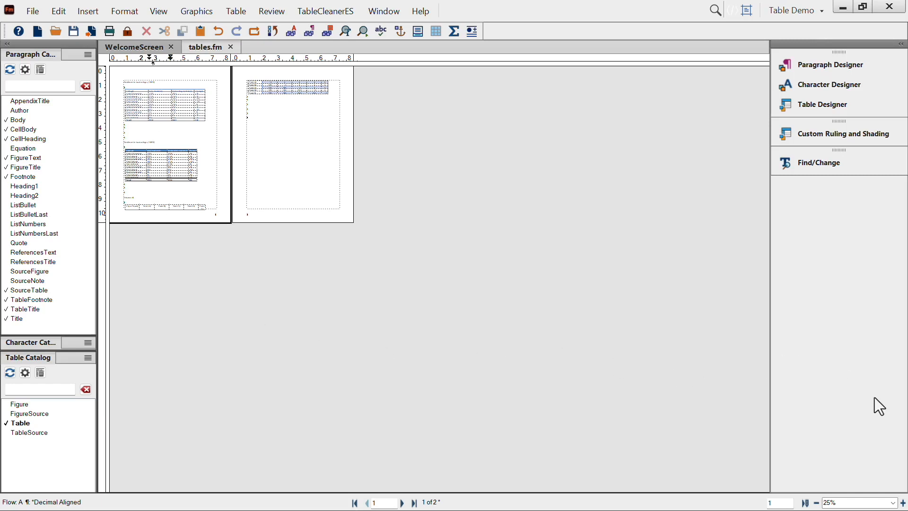
{"action": "left_click", "coordinate": [892, 503]}
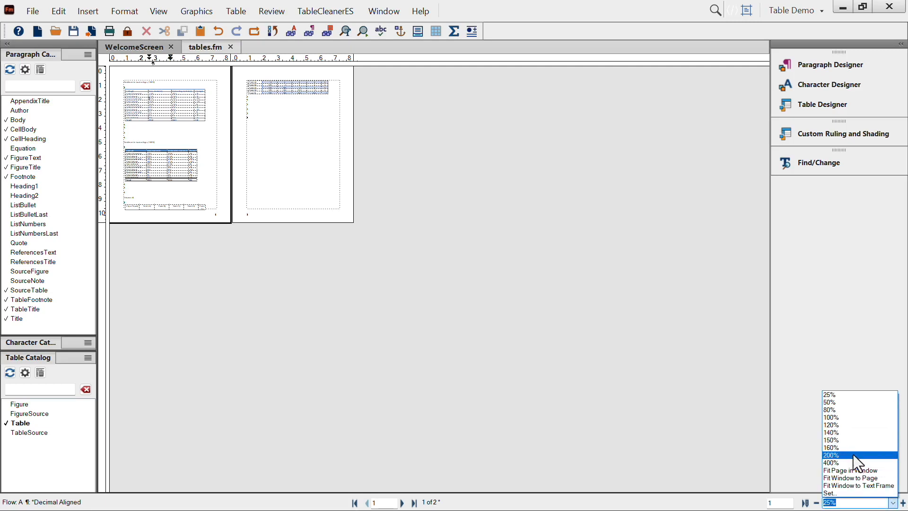
{"action": "left_click", "coordinate": [833, 410]}
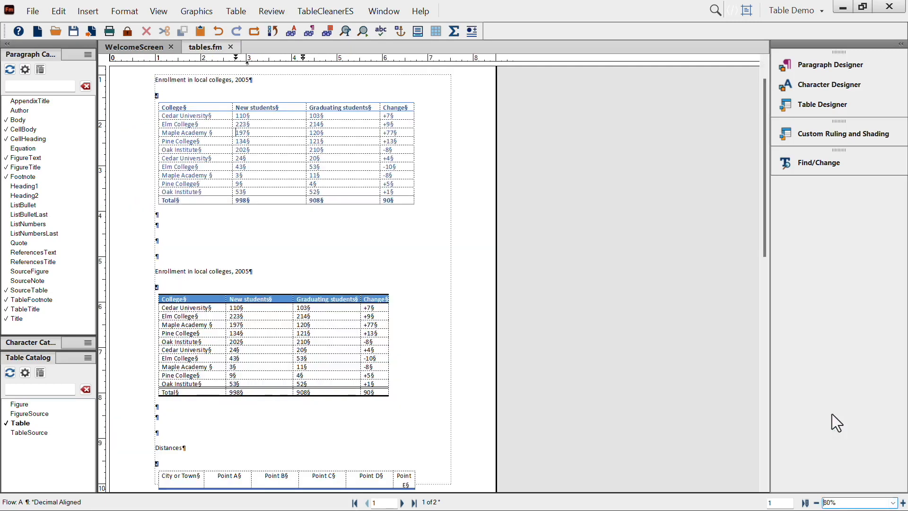
Remove custom ruling and custom shading from all tables that use the Table format with TableCleanerES.
{"action": "left_click", "coordinate": [214, 141]}
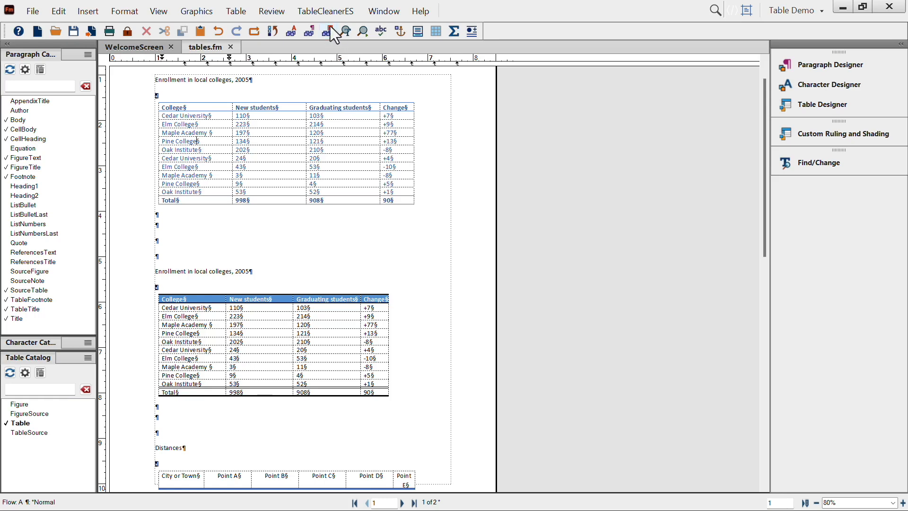
{"action": "left_click", "coordinate": [331, 10]}
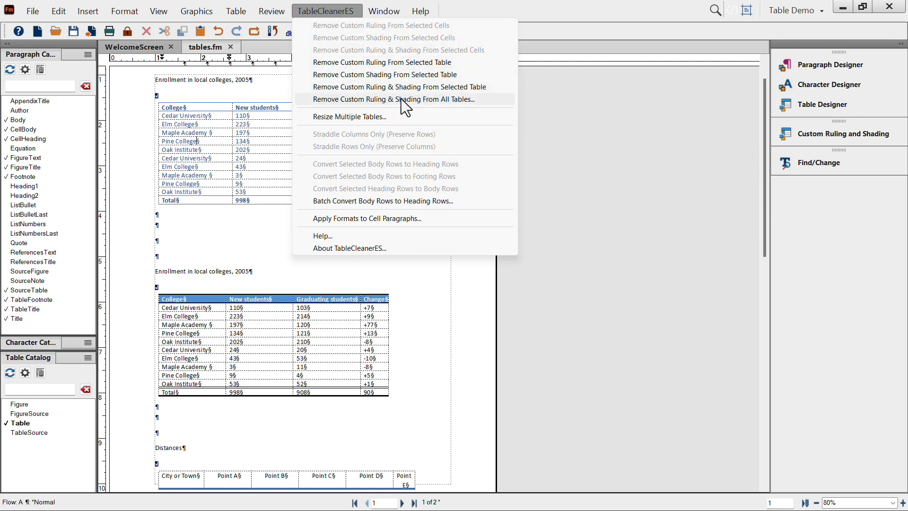
{"action": "left_click", "coordinate": [453, 100]}
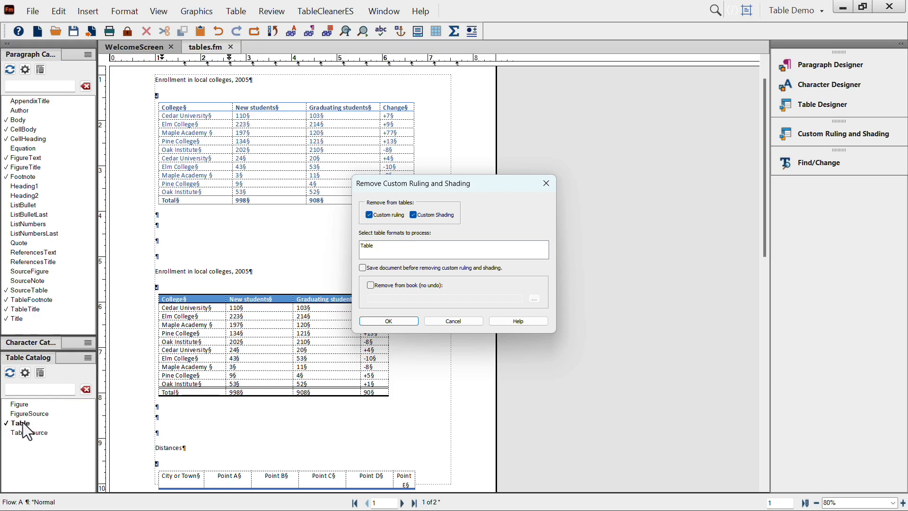
{"action": "left_click", "coordinate": [368, 249]}
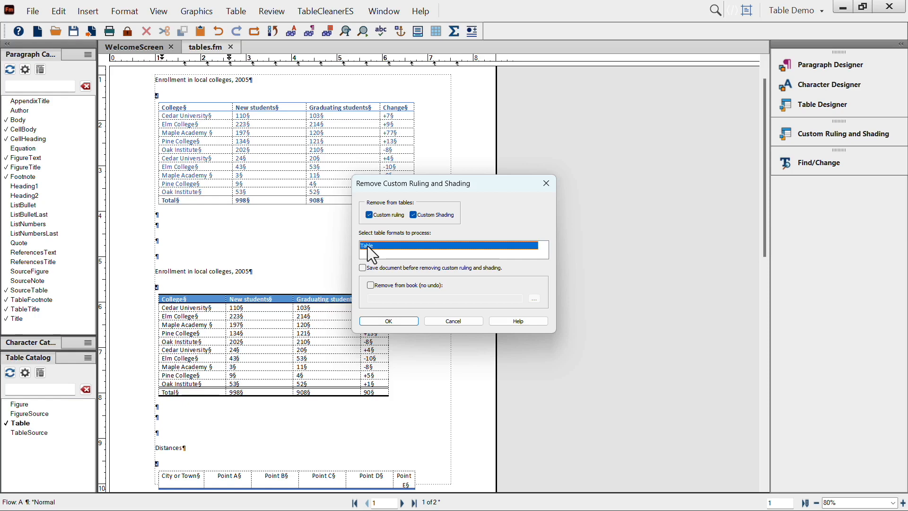
{"action": "left_click", "coordinate": [384, 324]}
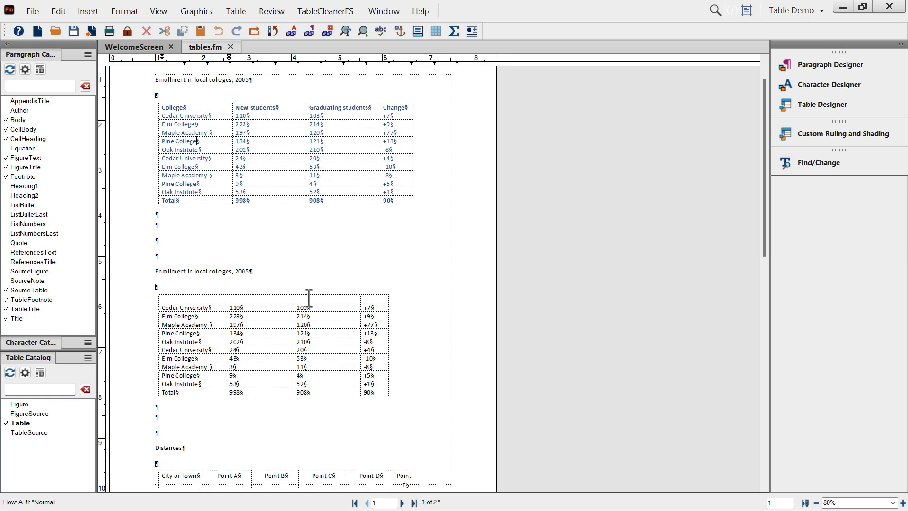
Batch convert the first body row to a heading row in all tables that use the Table format.
{"action": "left_click", "coordinate": [258, 133]}
{"action": "left_click", "coordinate": [307, 12]}
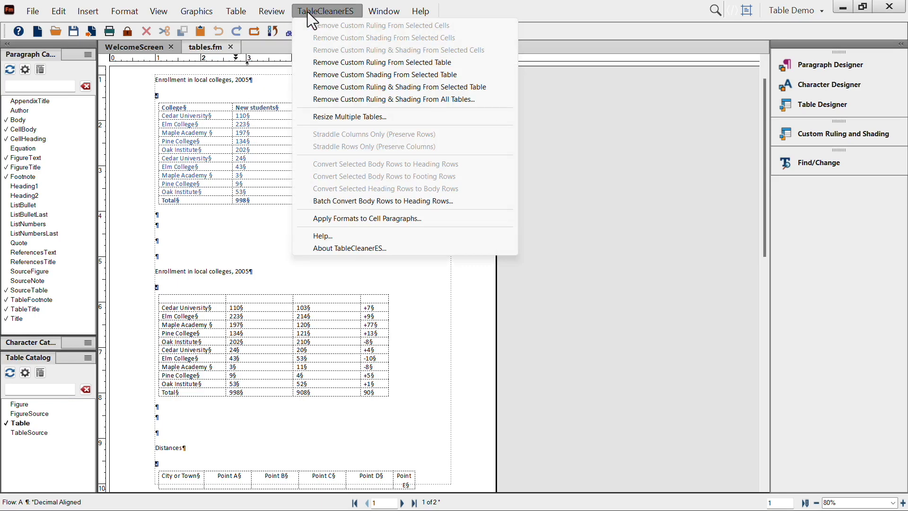
{"action": "left_click", "coordinate": [336, 203]}
{"action": "left_click", "coordinate": [379, 206]}
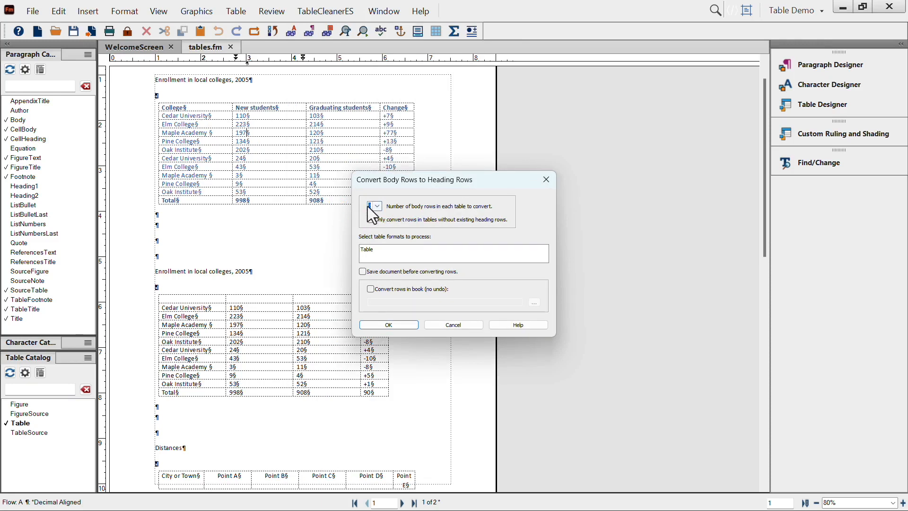
{"action": "left_click", "coordinate": [368, 248]}
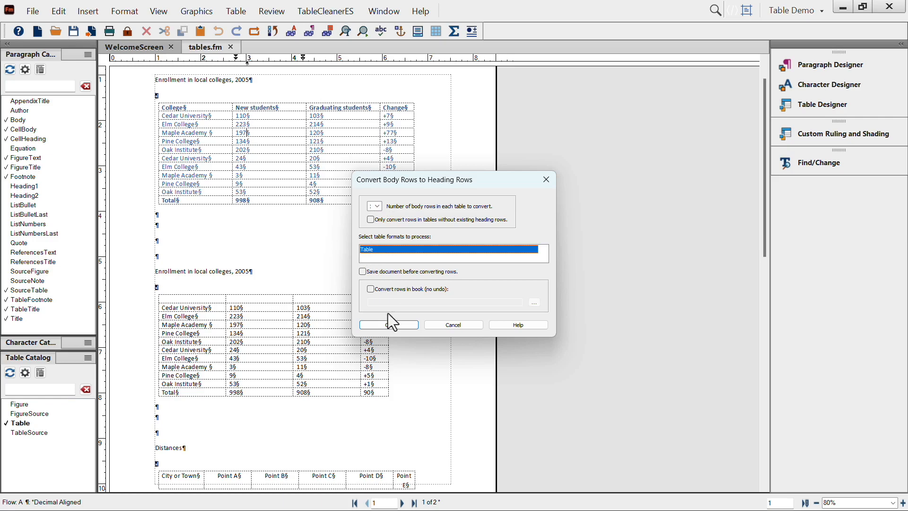
{"action": "left_click", "coordinate": [387, 325]}
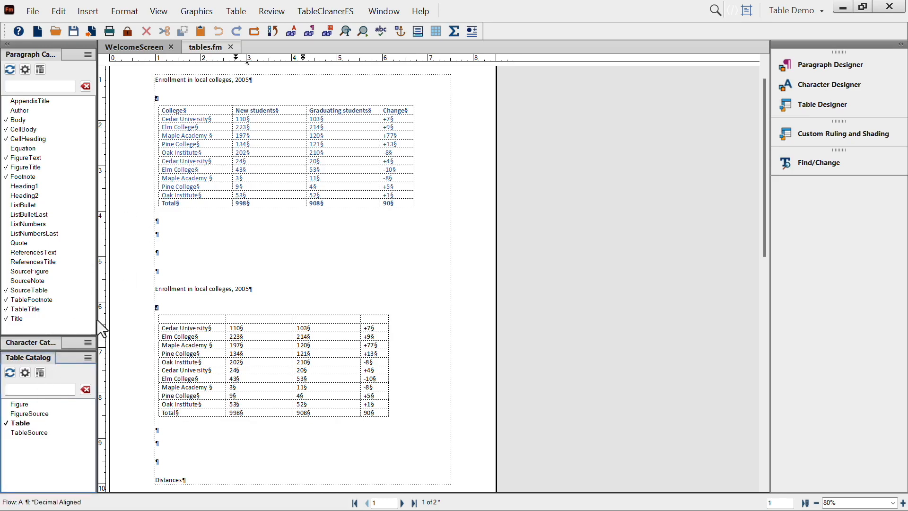
Try reapplying the Table format to the first enrollment table, and undo it.
{"action": "left_click", "coordinate": [26, 423]}
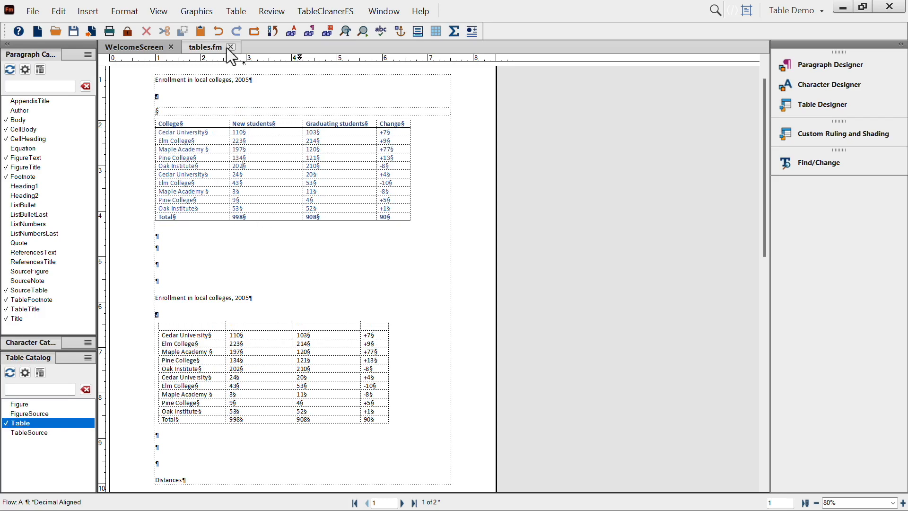
{"action": "left_click", "coordinate": [218, 31]}
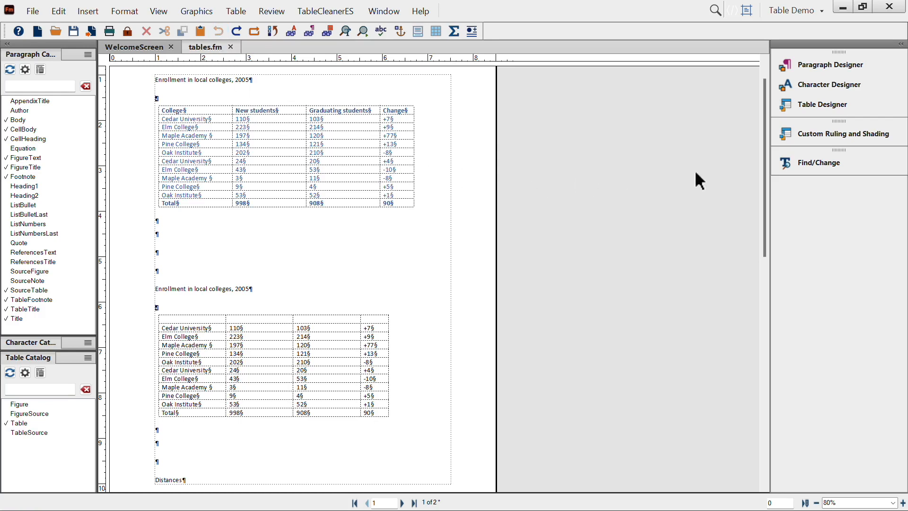
Find every Table Format Override in the document and change all with Remove Override.
{"action": "left_click", "coordinate": [810, 163]}
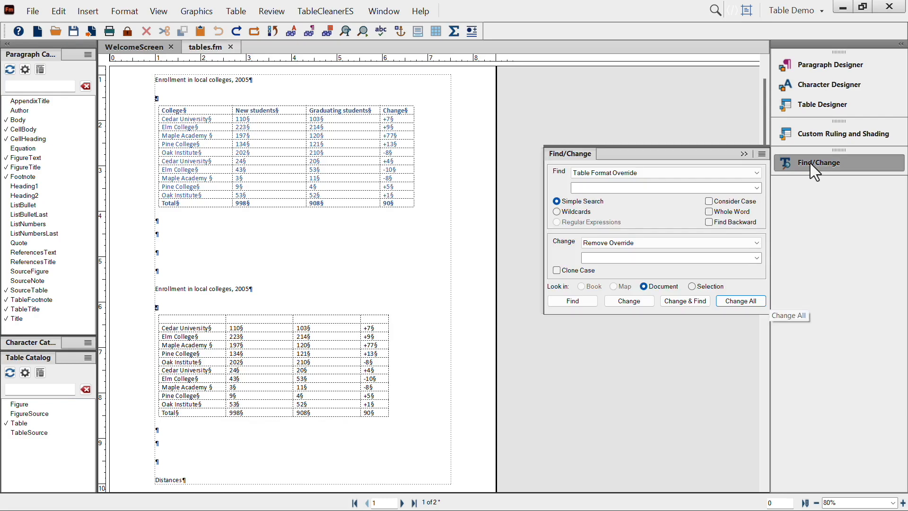
{"action": "left_click", "coordinate": [756, 173]}
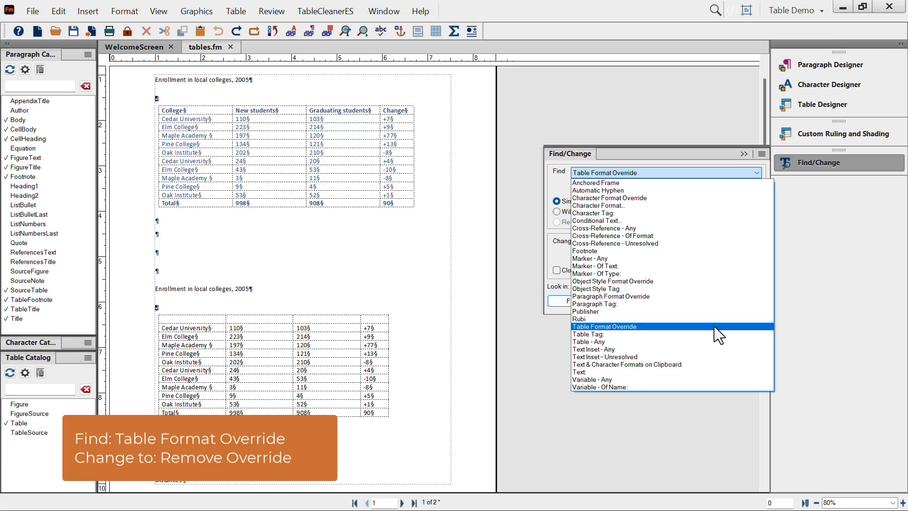
{"action": "left_click", "coordinate": [632, 328]}
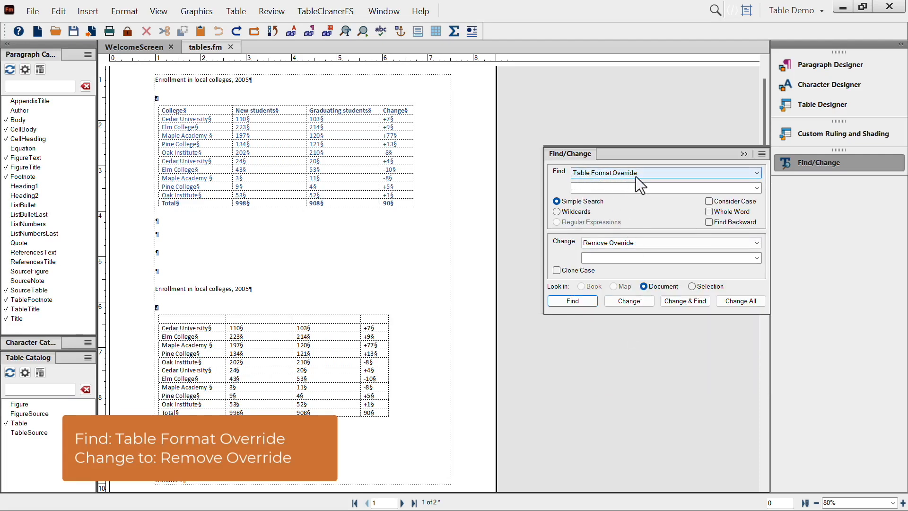
{"action": "left_click", "coordinate": [740, 301]}
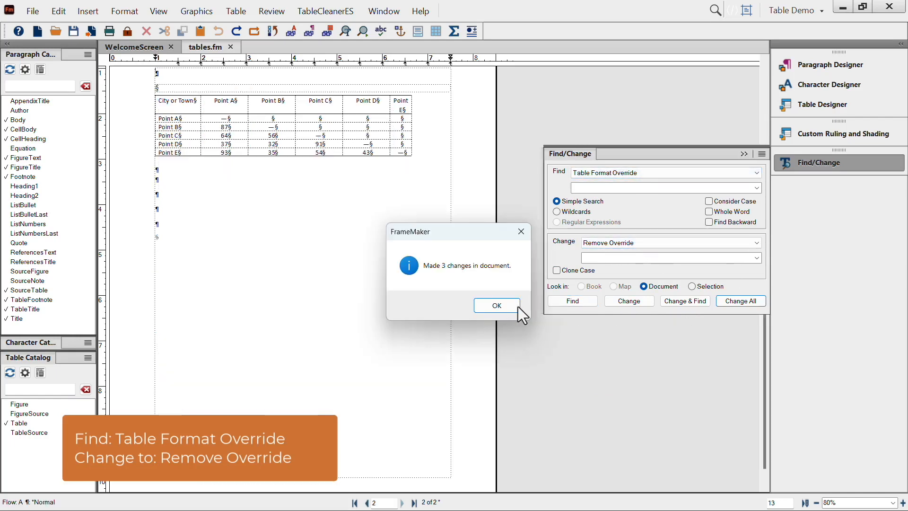
{"action": "left_click", "coordinate": [502, 306]}
Apply the CellHeading paragraph format to the Distances table's heading row and CellBody to its first body row.
{"action": "scroll", "coordinate": [283, 209], "scroll_direction": "up", "scroll_amount": 10}
{"action": "scroll", "coordinate": [303, 284], "scroll_direction": "down", "scroll_amount": 3}
{"action": "scroll", "coordinate": [303, 283], "scroll_direction": "down", "scroll_amount": 3}
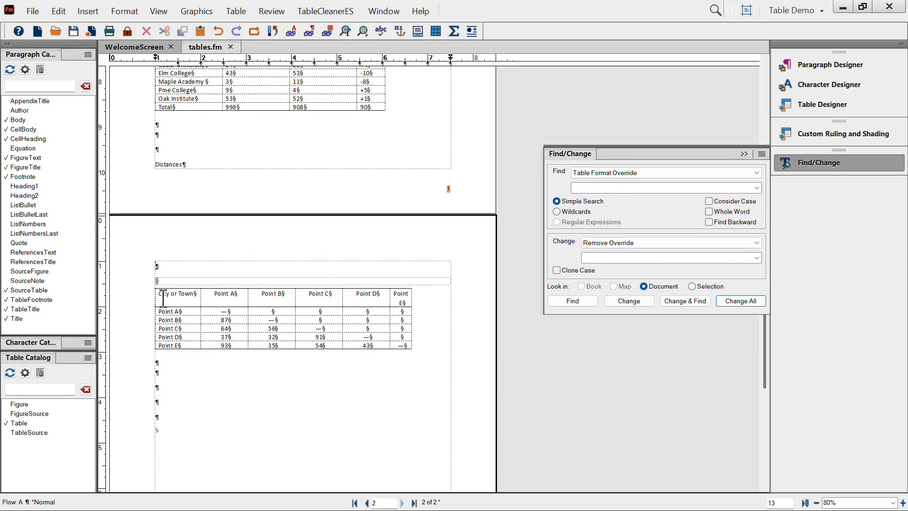
{"action": "left_click_drag", "start_coordinate": [163, 299], "coordinate": [407, 301]}
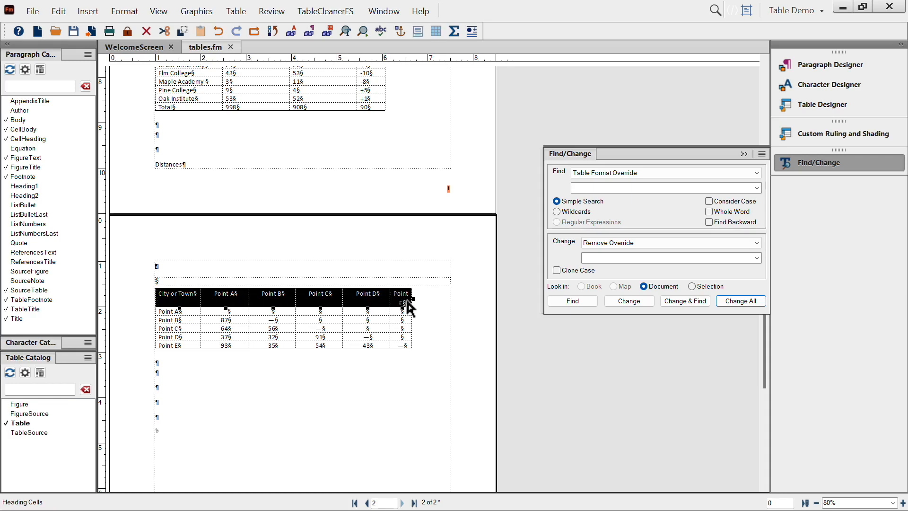
{"action": "left_click", "coordinate": [21, 139]}
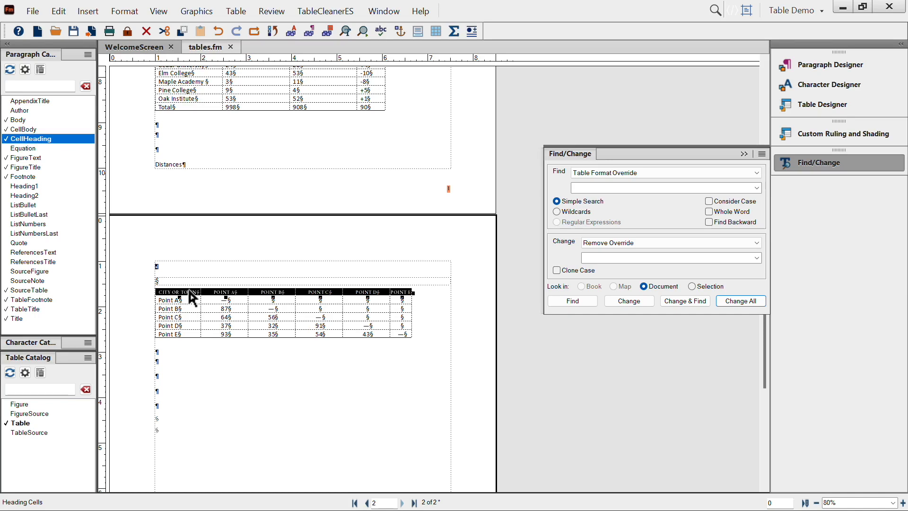
{"action": "left_click_drag", "start_coordinate": [161, 300], "coordinate": [407, 301]}
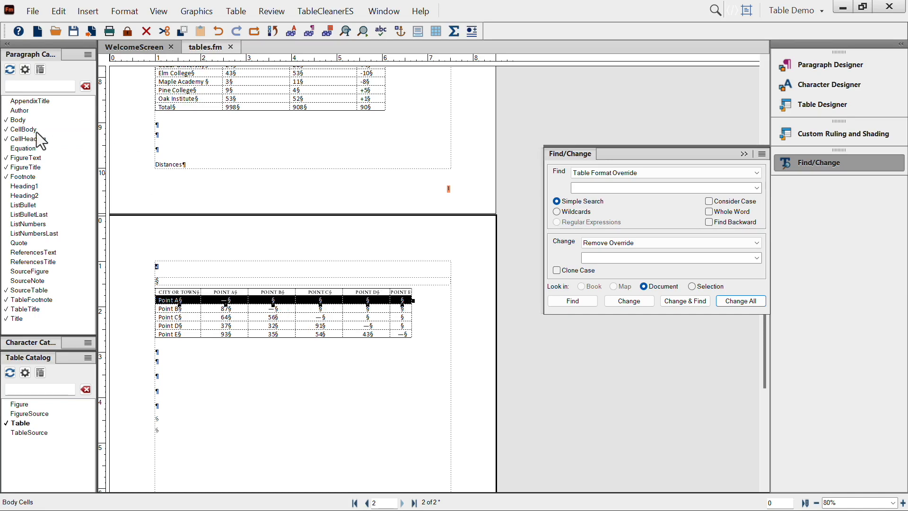
{"action": "left_click", "coordinate": [21, 131]}
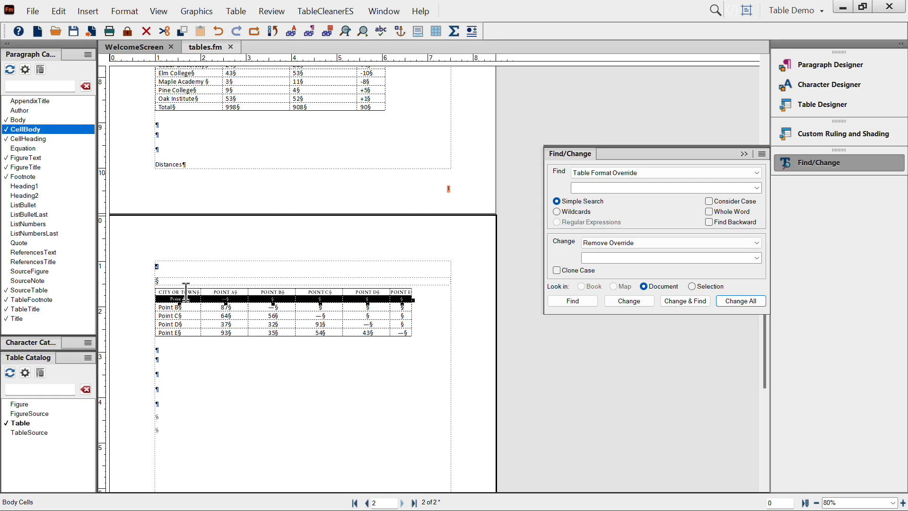
Apply the Distances table's cell paragraph formats to all columns of every table that uses the Table format.
{"action": "left_click", "coordinate": [333, 15]}
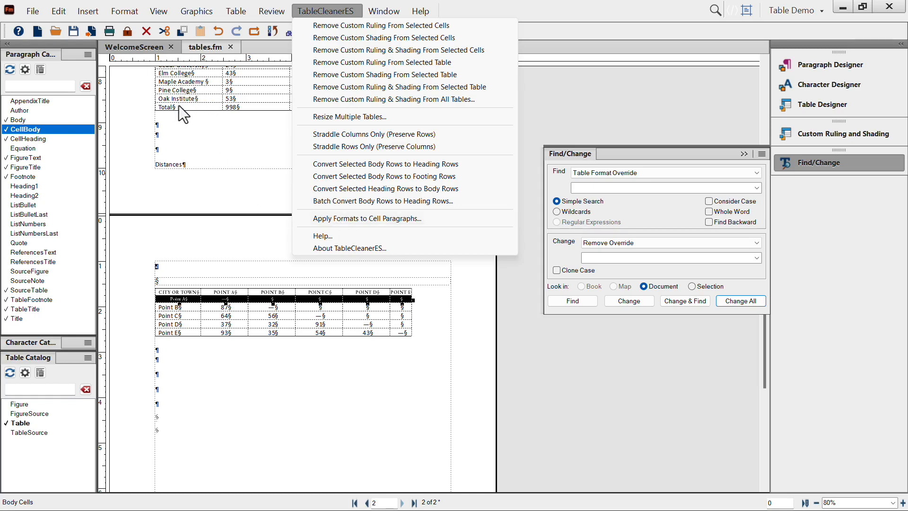
{"action": "left_click", "coordinate": [343, 219]}
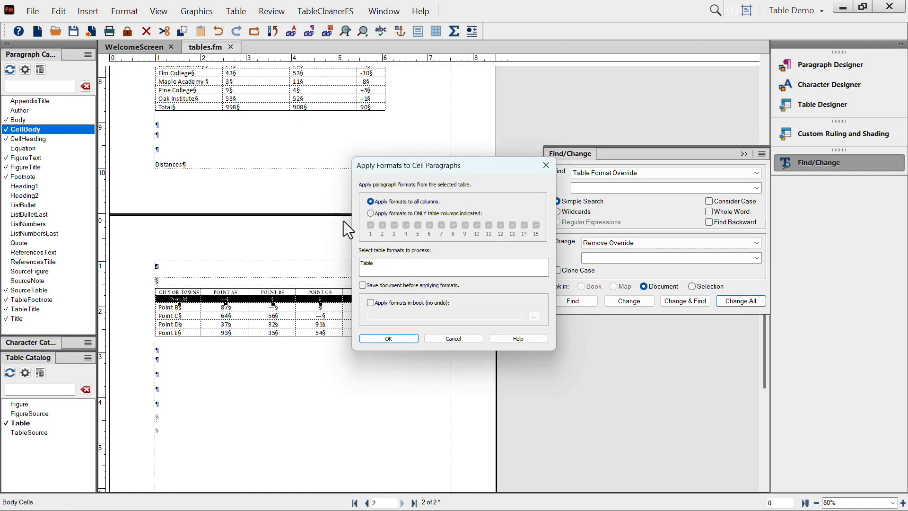
{"action": "left_click", "coordinate": [366, 262]}
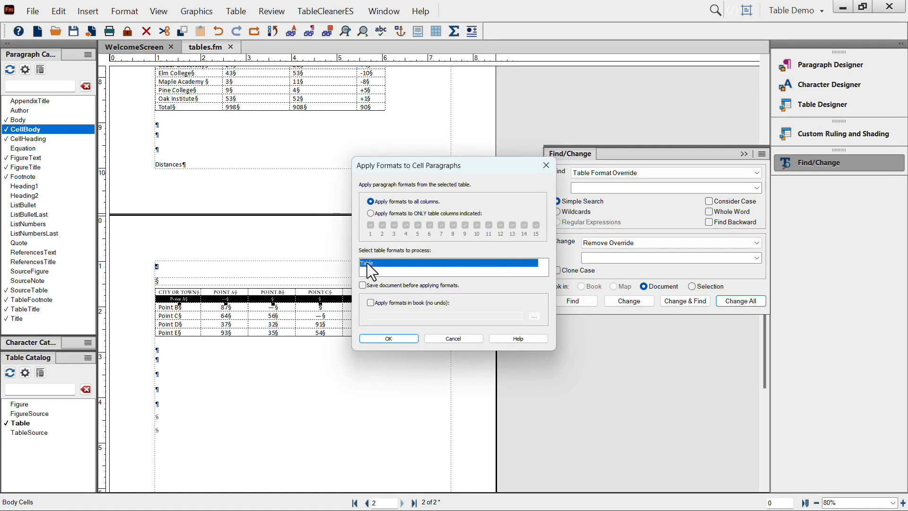
{"action": "left_click", "coordinate": [395, 340]}
{"action": "scroll", "coordinate": [394, 340], "scroll_direction": "up", "scroll_amount": 10}
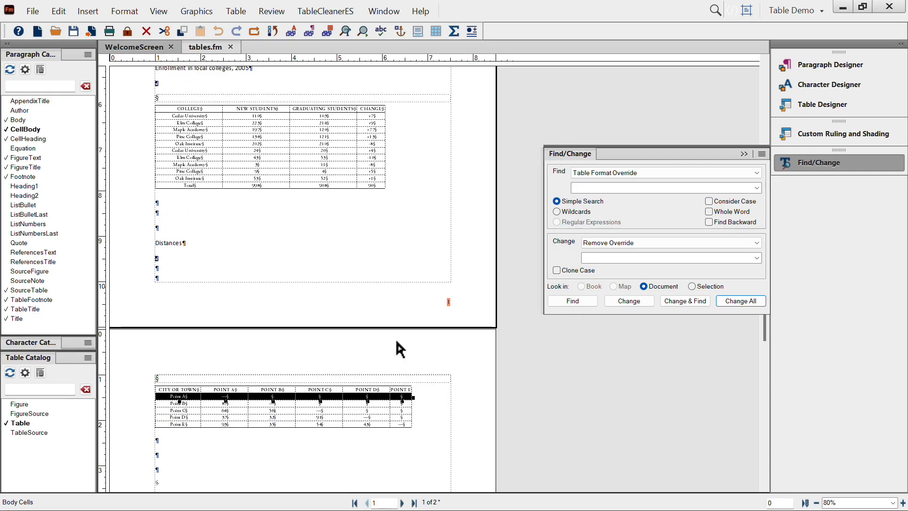
{"action": "scroll", "coordinate": [396, 340], "scroll_direction": "up", "scroll_amount": 4}
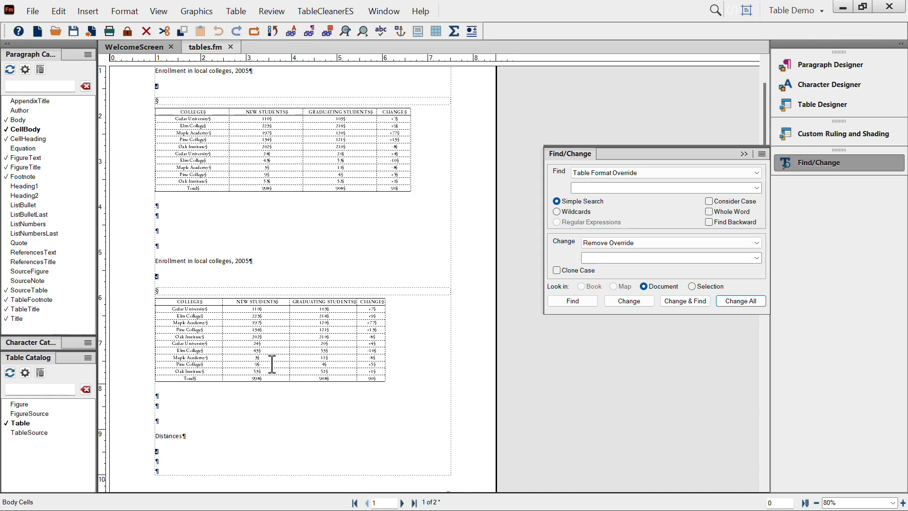
Proportionally resize all tables that use the Table format to the text frame width.
{"action": "scroll", "coordinate": [721, 461], "scroll_direction": "down", "scroll_amount": 5}
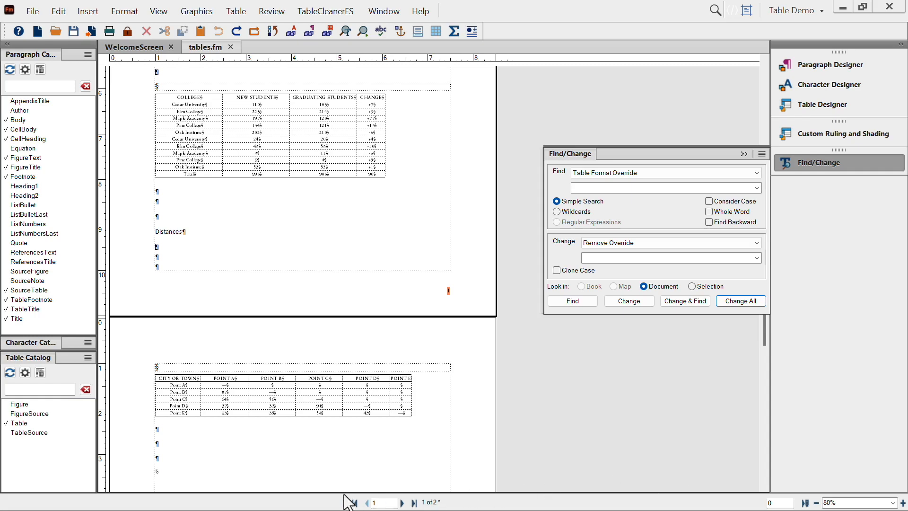
{"action": "left_click", "coordinate": [234, 393]}
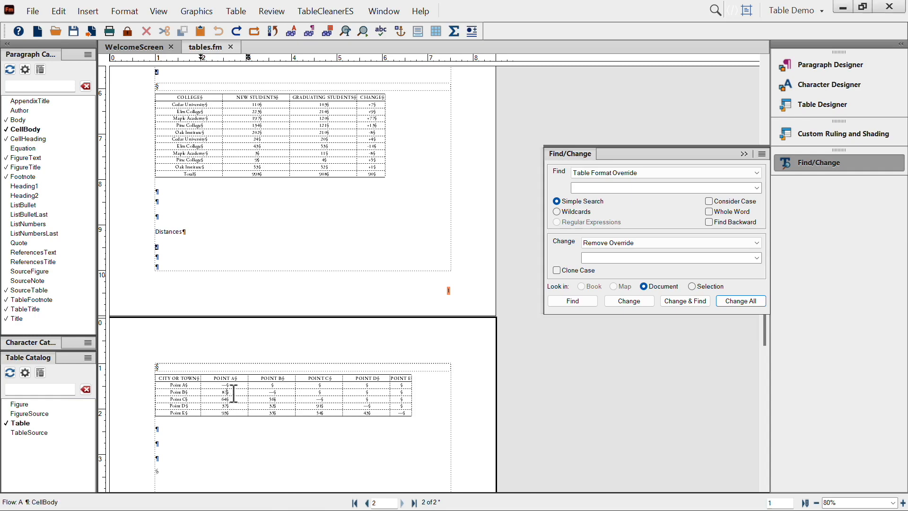
{"action": "left_click", "coordinate": [330, 10]}
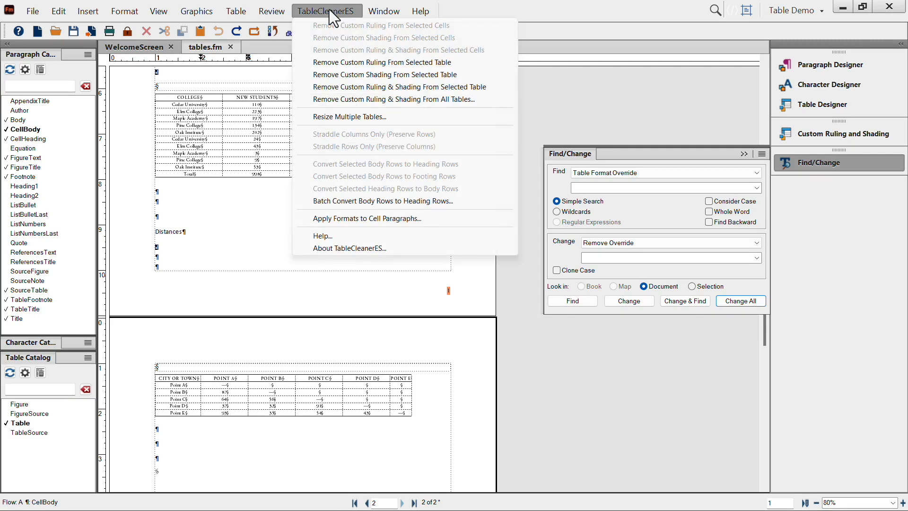
{"action": "left_click", "coordinate": [338, 117]}
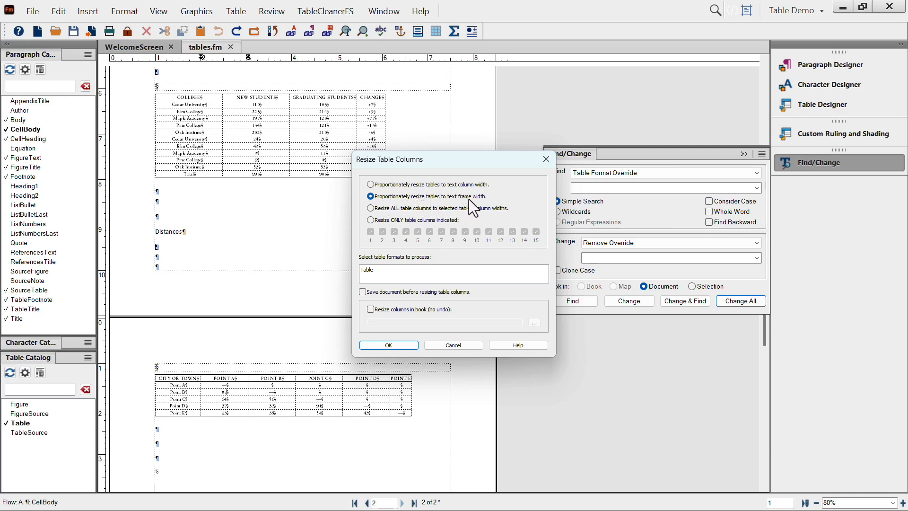
{"action": "left_click", "coordinate": [362, 270]}
{"action": "left_click", "coordinate": [378, 345]}
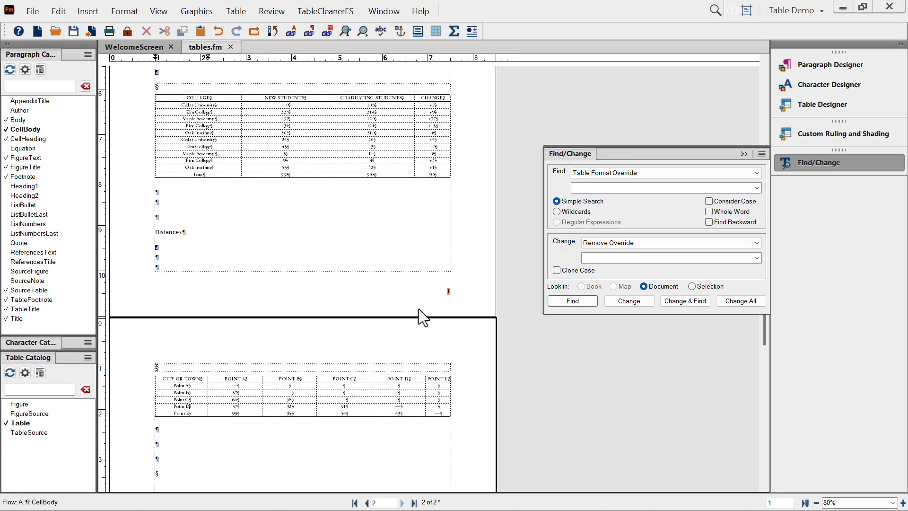
Move the first "Enrollment in local colleges, 2005" caption into the title of the table below it and apply the TableTitle paragraph format.
{"action": "scroll", "coordinate": [327, 233], "scroll_direction": "down", "scroll_amount": 3}
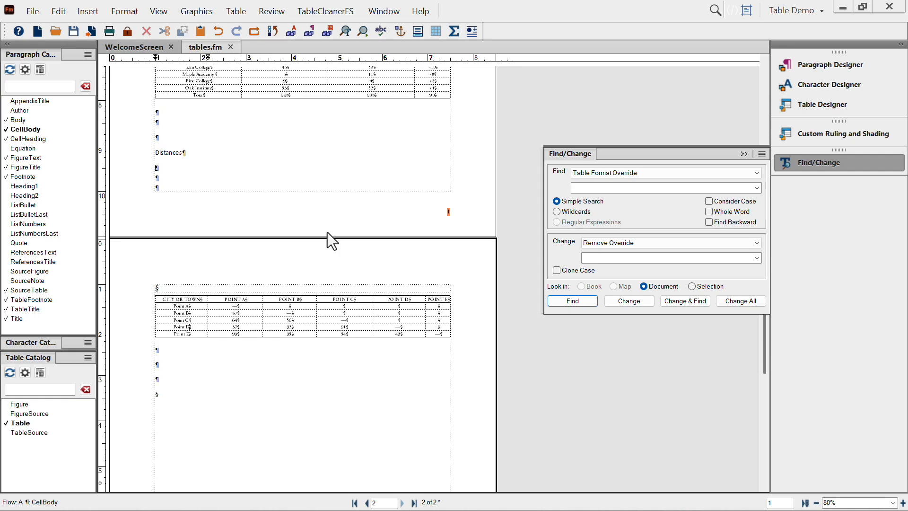
{"action": "scroll", "coordinate": [327, 232], "scroll_direction": "up", "scroll_amount": 4}
{"action": "scroll", "coordinate": [327, 232], "scroll_direction": "up", "scroll_amount": 5}
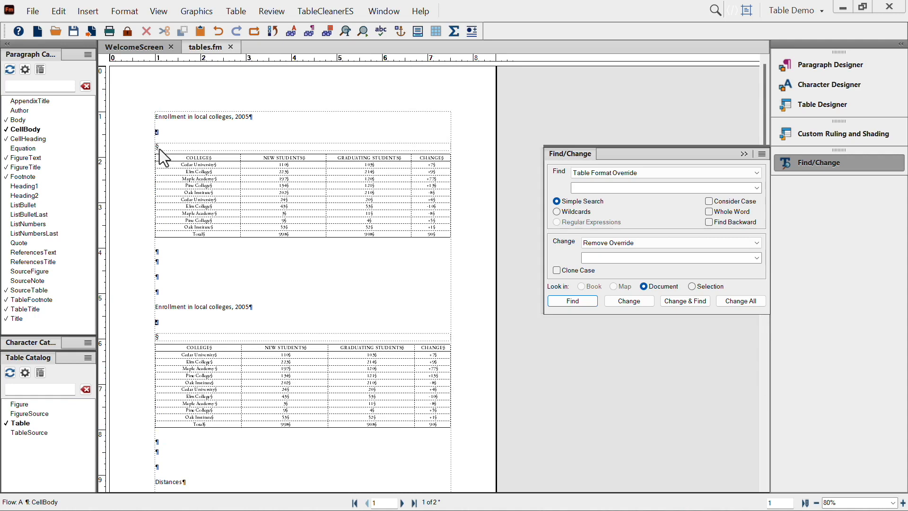
{"action": "left_click_drag", "start_coordinate": [246, 117], "coordinate": [158, 117]}
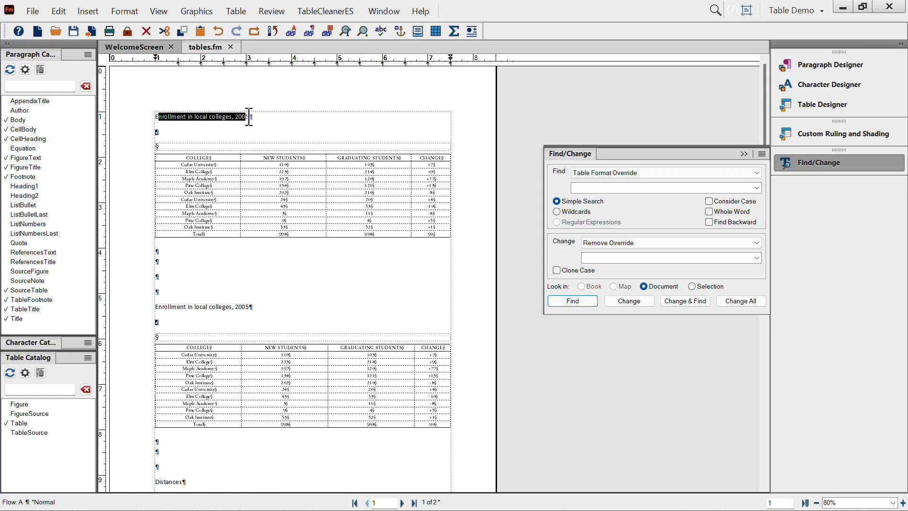
{"action": "left_click", "coordinate": [893, 502]}
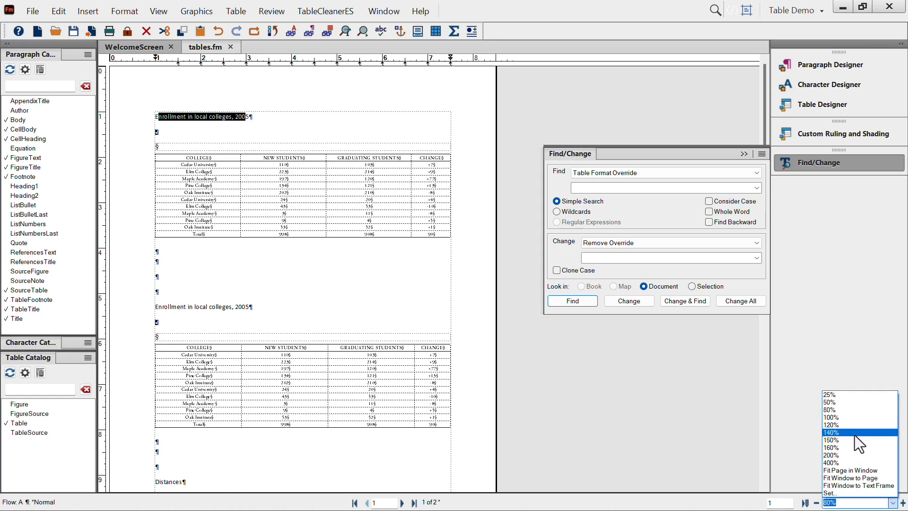
{"action": "left_click", "coordinate": [852, 431]}
{"action": "left_click_drag", "start_coordinate": [329, 77], "coordinate": [189, 131]}
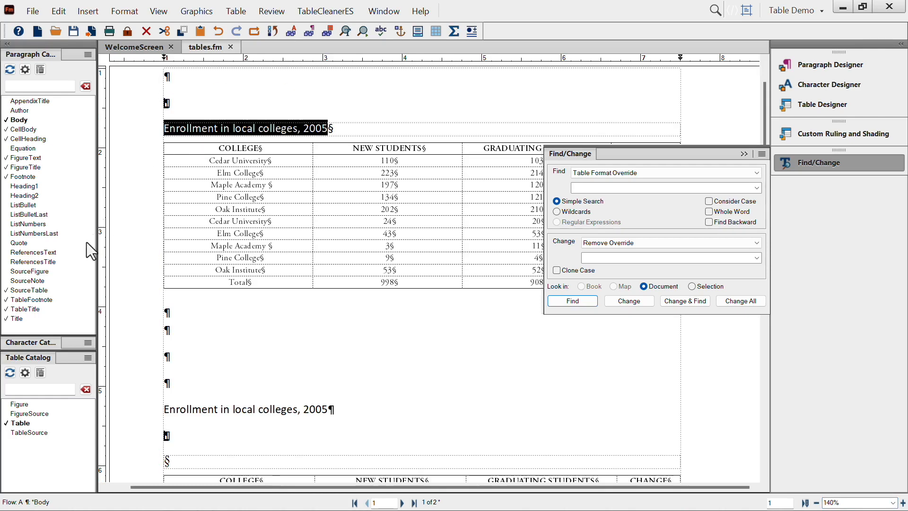
{"action": "left_click", "coordinate": [26, 310]}
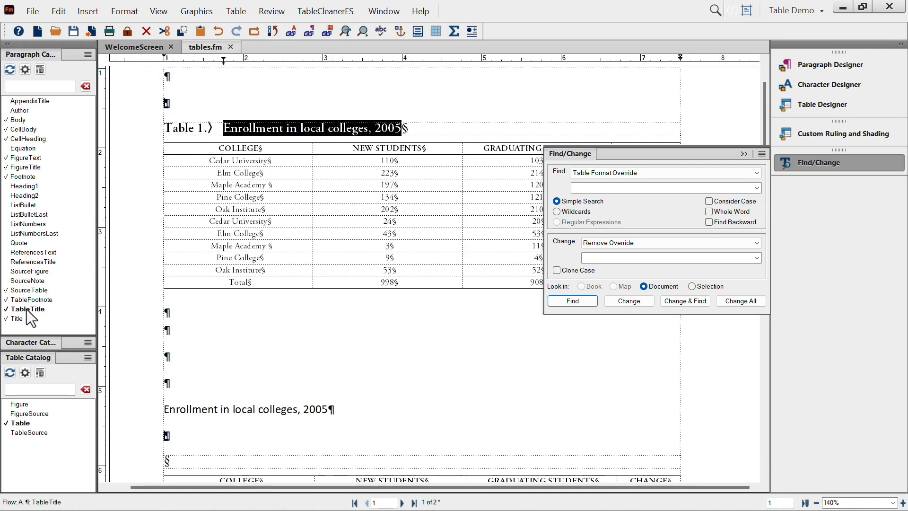
Copy the first table title's paragraph format, move the second enrollment caption into its table's title, and paste the format onto it.
{"action": "right_click", "coordinate": [259, 136]}
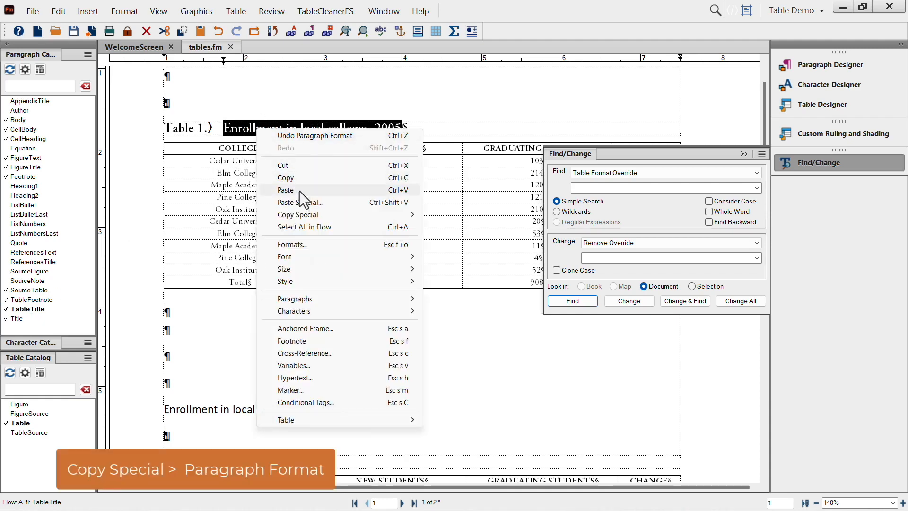
{"action": "mouse_move", "coordinate": [303, 215]}
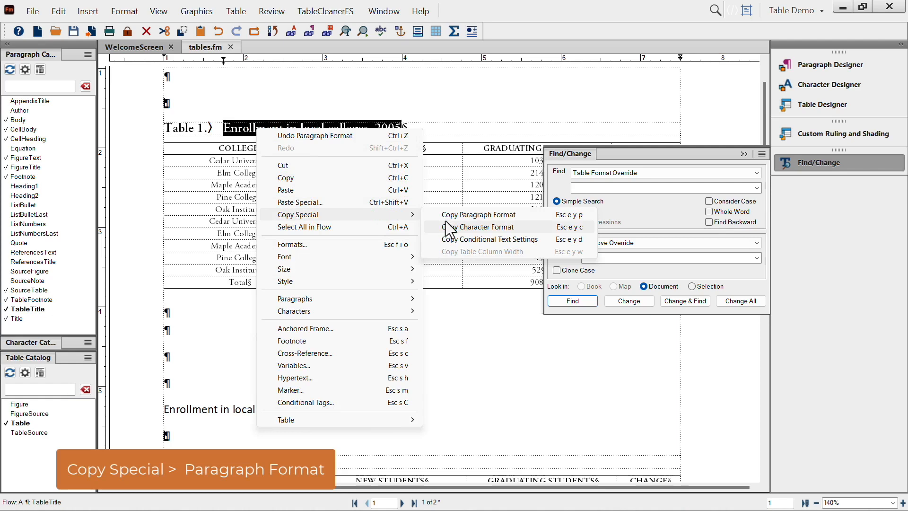
{"action": "left_click", "coordinate": [478, 215]}
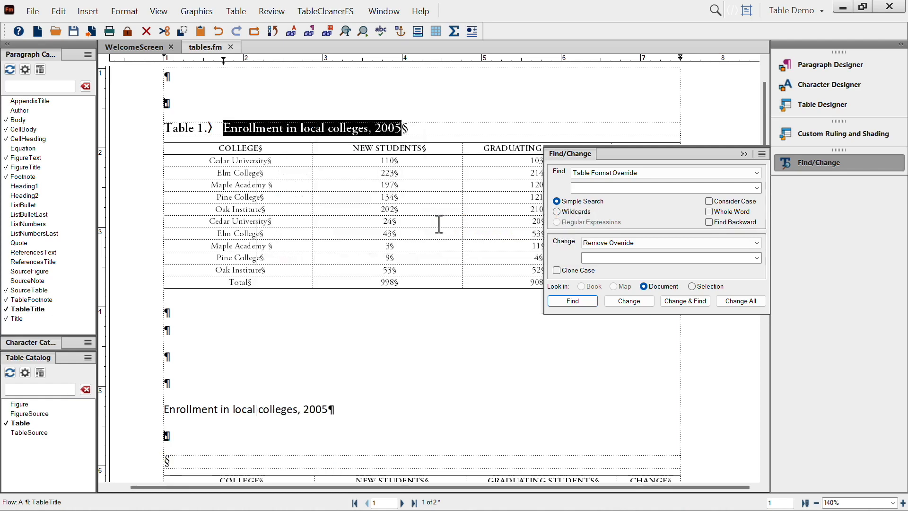
{"action": "scroll", "coordinate": [348, 325], "scroll_direction": "down", "scroll_amount": 3}
{"action": "scroll", "coordinate": [348, 325], "scroll_direction": "down", "scroll_amount": 6}
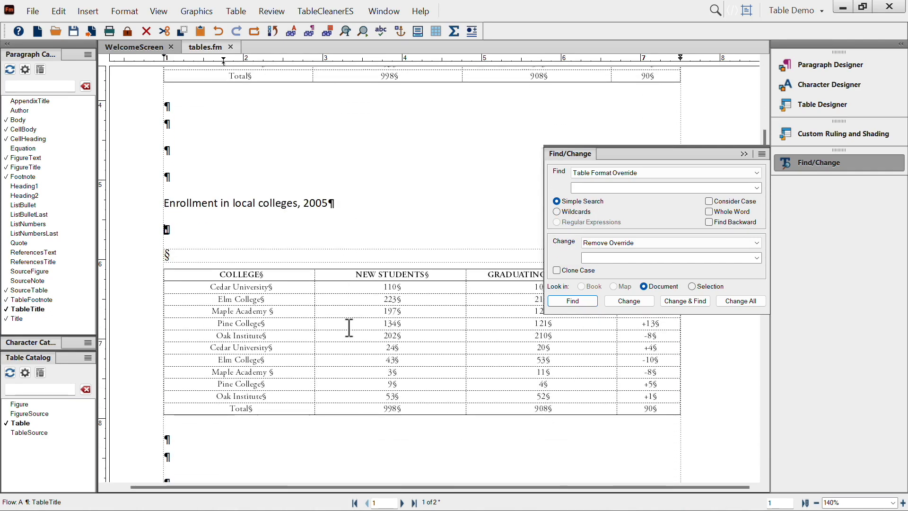
{"action": "left_click_drag", "start_coordinate": [165, 204], "coordinate": [316, 203]}
{"action": "left_click_drag", "start_coordinate": [242, 259], "coordinate": [239, 258]}
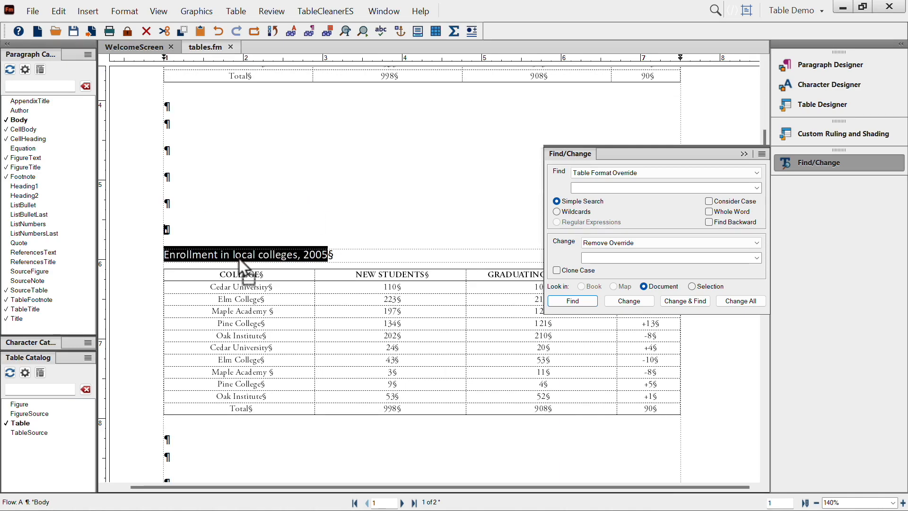
{"action": "key", "text": "ctrl+v"}
Move the "Distances" caption into the title of the Distances table and paste the copied TableTitle paragraph format onto it.
{"action": "scroll", "coordinate": [237, 256], "scroll_direction": "down", "scroll_amount": 10}
{"action": "scroll", "coordinate": [237, 256], "scroll_direction": "down", "scroll_amount": 3}
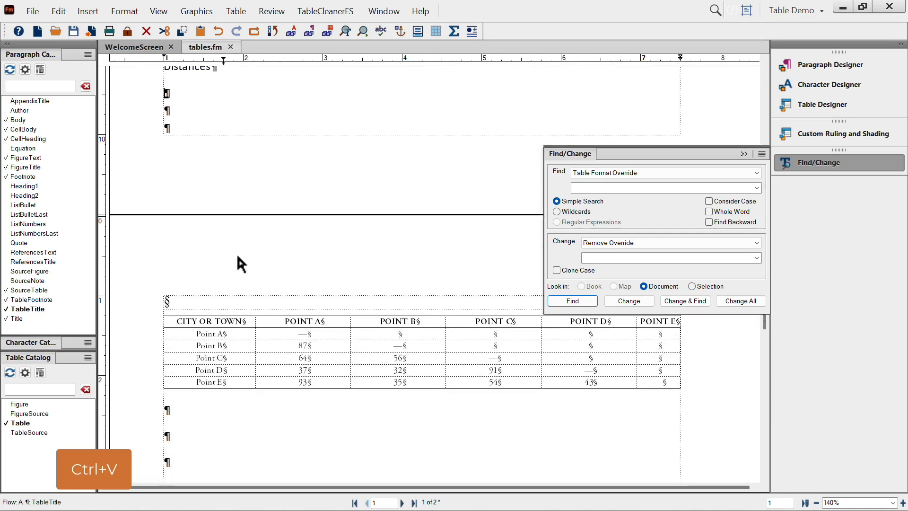
{"action": "scroll", "coordinate": [219, 109], "scroll_direction": "up", "scroll_amount": 2}
{"action": "double_click", "coordinate": [184, 171]}
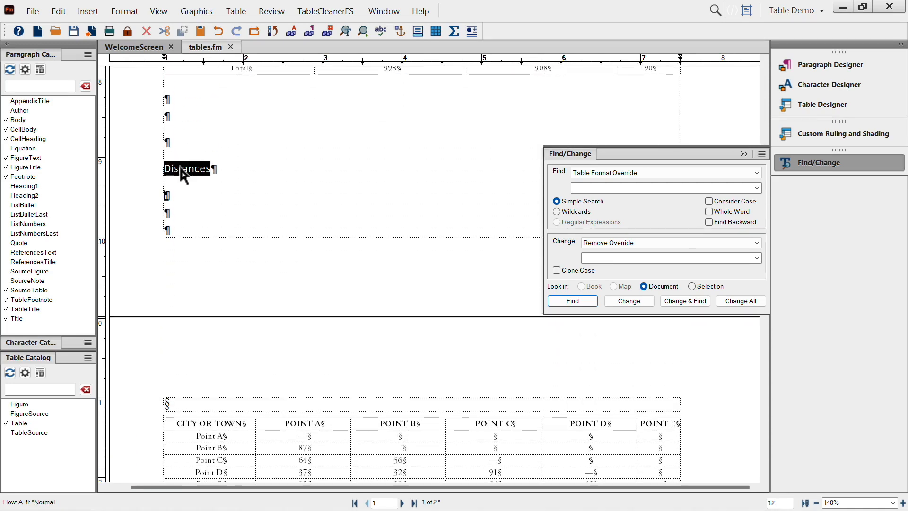
{"action": "left_click_drag", "start_coordinate": [182, 427], "coordinate": [166, 408]}
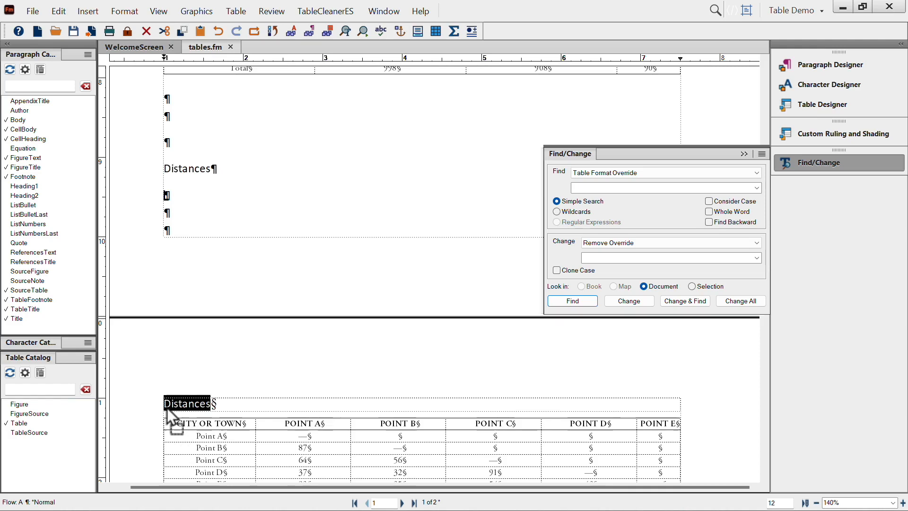
{"action": "left_click", "coordinate": [281, 217]}
{"action": "key", "text": "ctrl+v"}
{"action": "scroll", "coordinate": [281, 217], "scroll_direction": "down", "scroll_amount": 4}
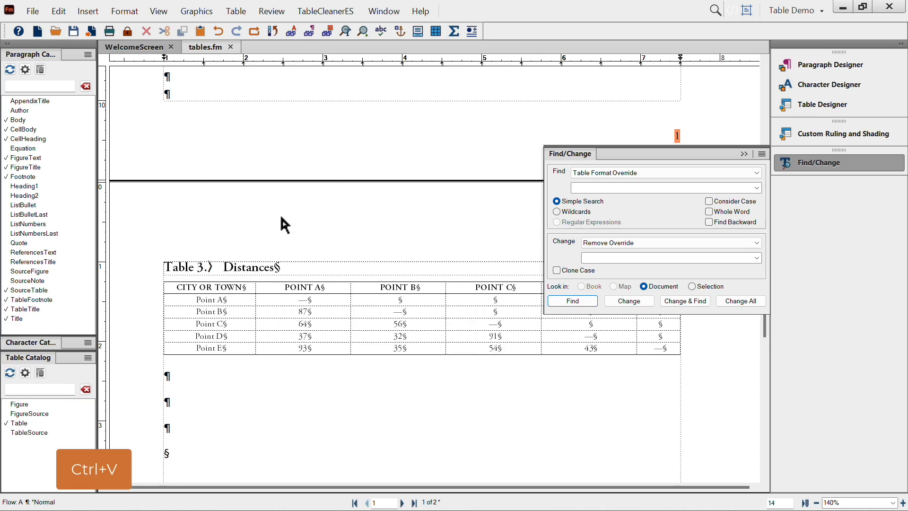
Set the search to find text with the regular expression \s+$.
{"action": "scroll", "coordinate": [281, 218], "scroll_direction": "up", "scroll_amount": 13}
{"action": "scroll", "coordinate": [281, 218], "scroll_direction": "up", "scroll_amount": 9}
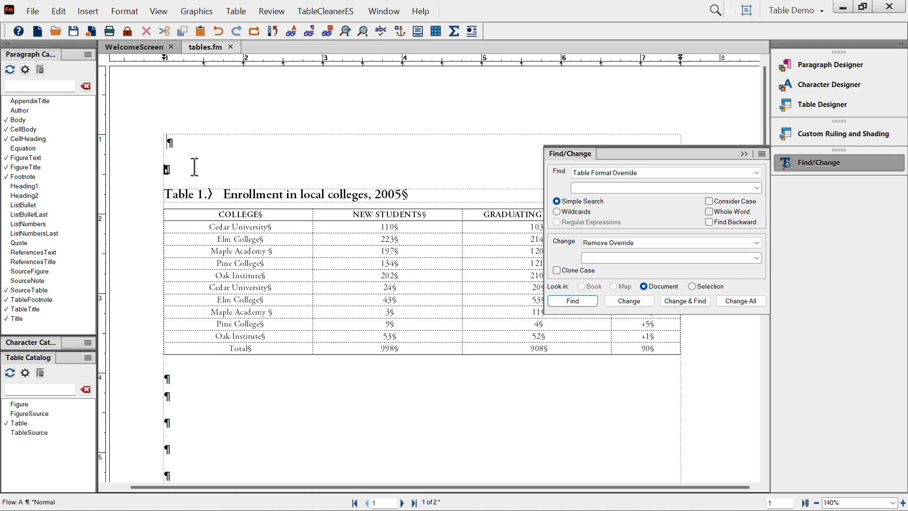
{"action": "left_click", "coordinate": [596, 174]}
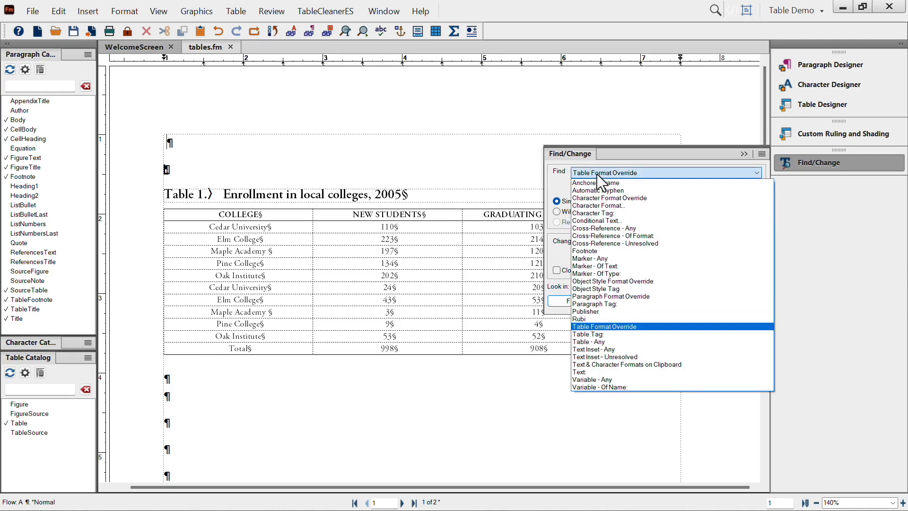
{"action": "left_click", "coordinate": [579, 371]}
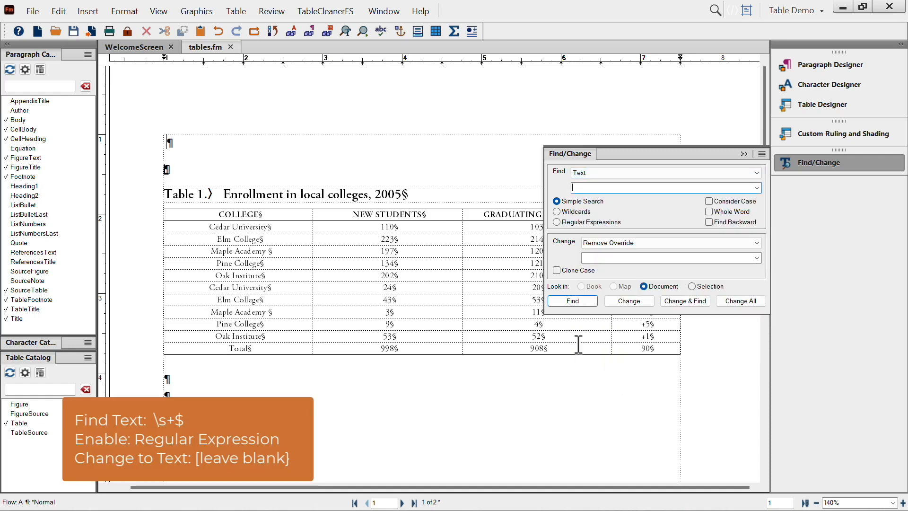
{"action": "left_click", "coordinate": [557, 223]}
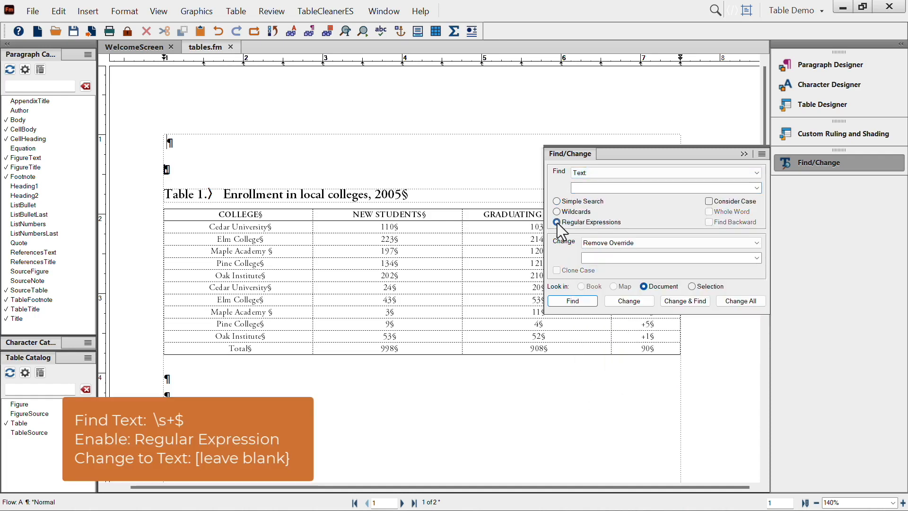
{"action": "left_click", "coordinate": [586, 187]}
{"action": "type", "text": "\\s+$"}
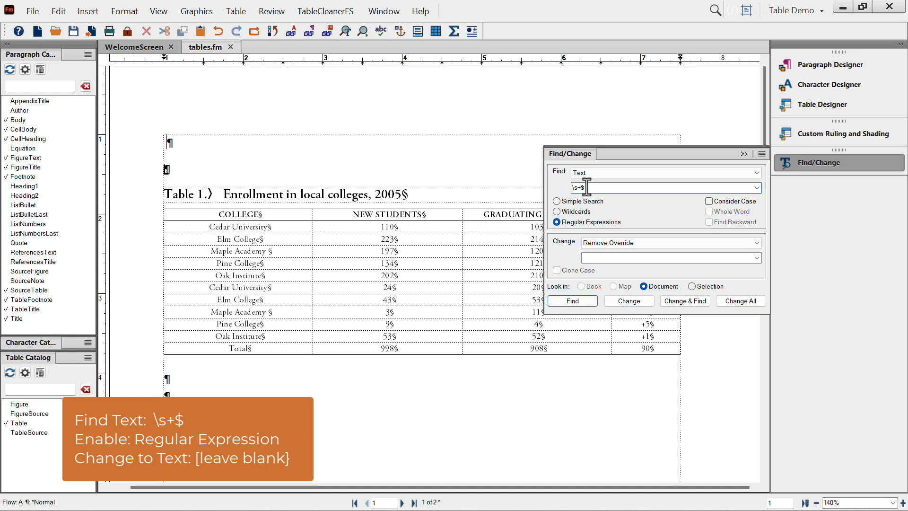
Set the change to empty text and replace all matches in the document to strip trailing whitespace and blank paragraphs.
{"action": "left_click", "coordinate": [594, 243]}
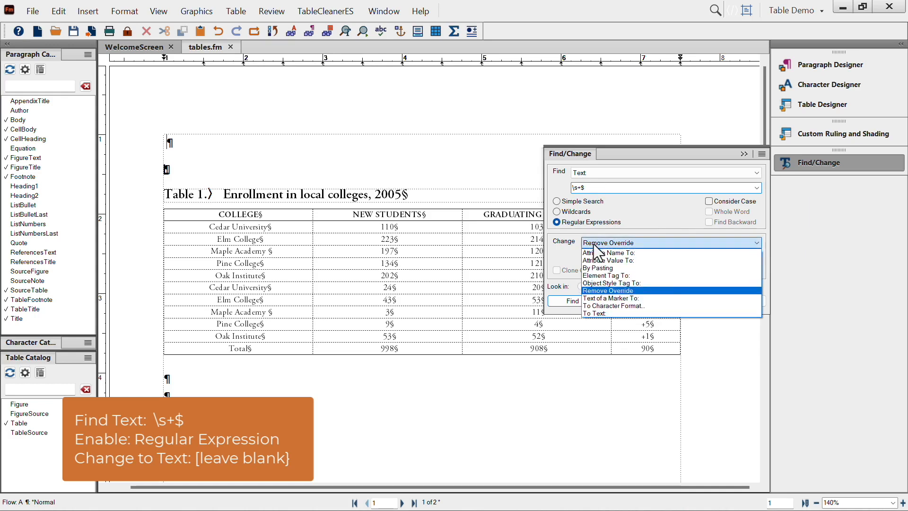
{"action": "left_click", "coordinate": [594, 311]}
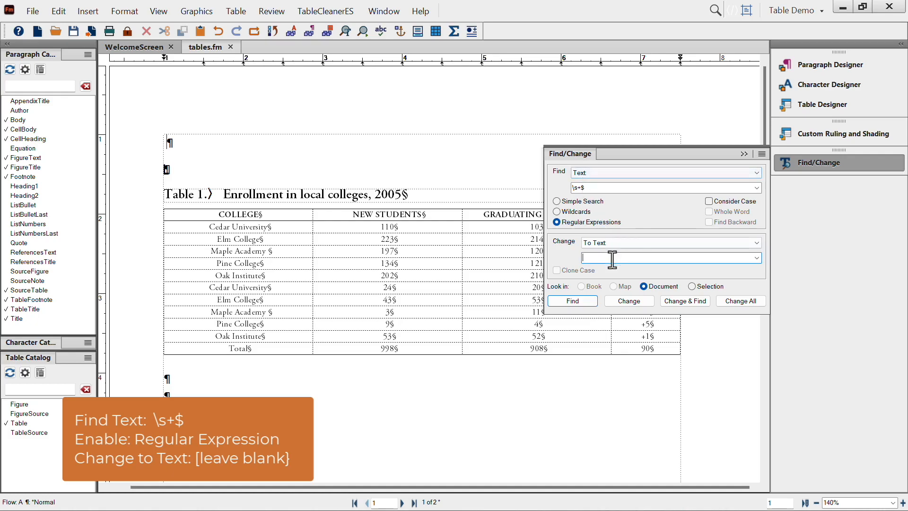
{"action": "left_click", "coordinate": [740, 303]}
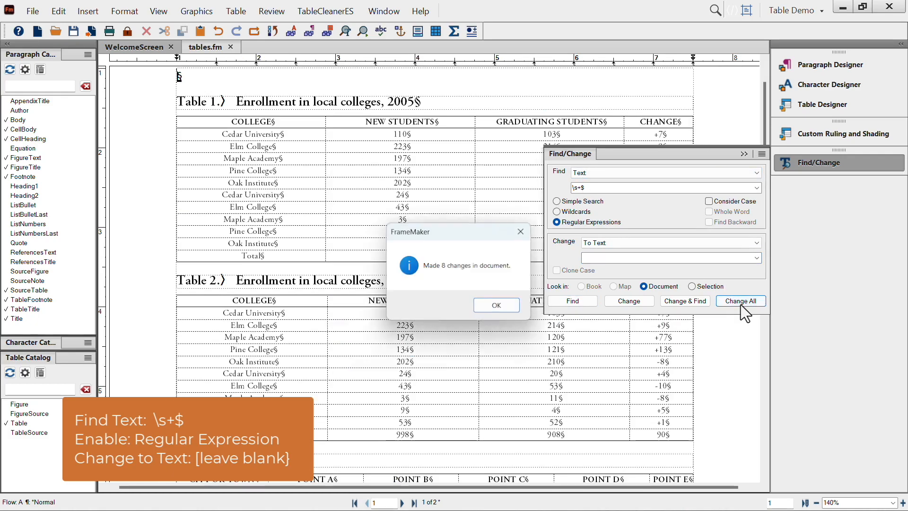
{"action": "left_click", "coordinate": [504, 301]}
{"action": "scroll", "coordinate": [437, 281], "scroll_direction": "down", "scroll_amount": 3}
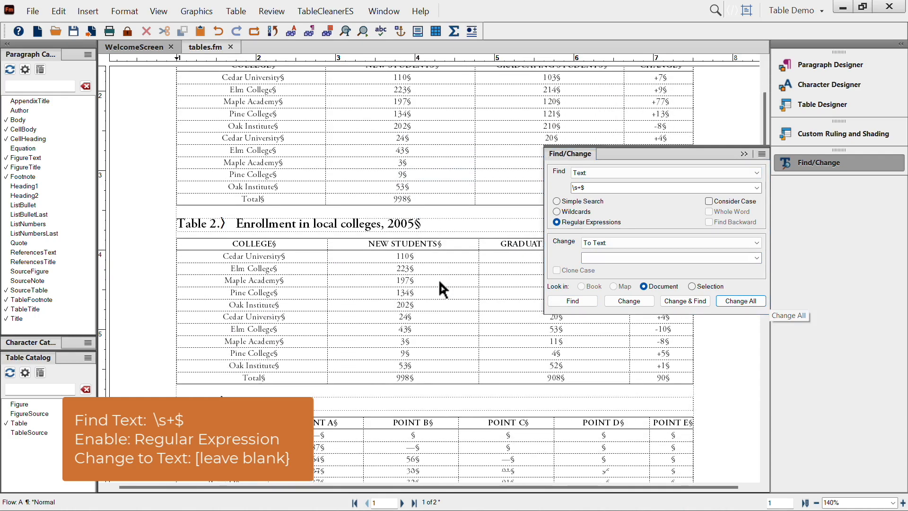
{"action": "scroll", "coordinate": [439, 286], "scroll_direction": "up", "scroll_amount": 4}
{"action": "scroll", "coordinate": [439, 282], "scroll_direction": "up", "scroll_amount": 3}
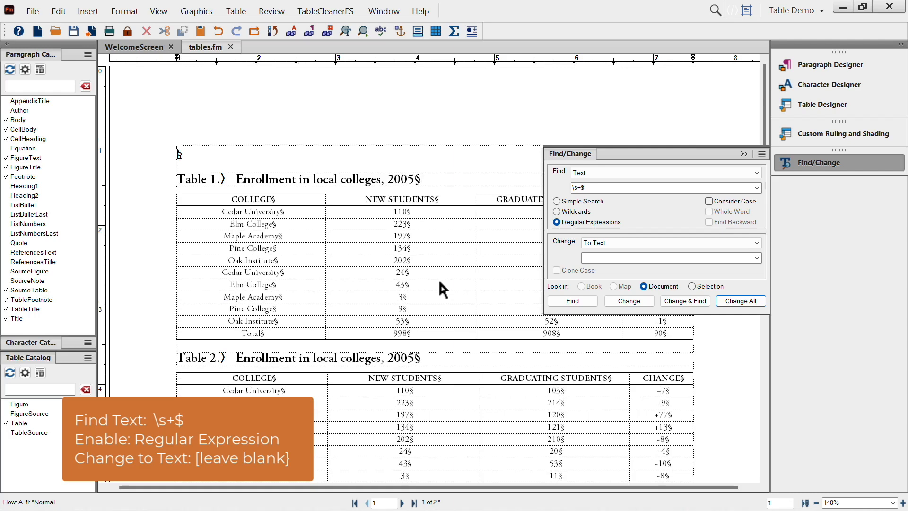
Add a trailing space to the Table 1 title and run the \s+$ replacement on the whole document again.
{"action": "left_click", "coordinate": [420, 181]}
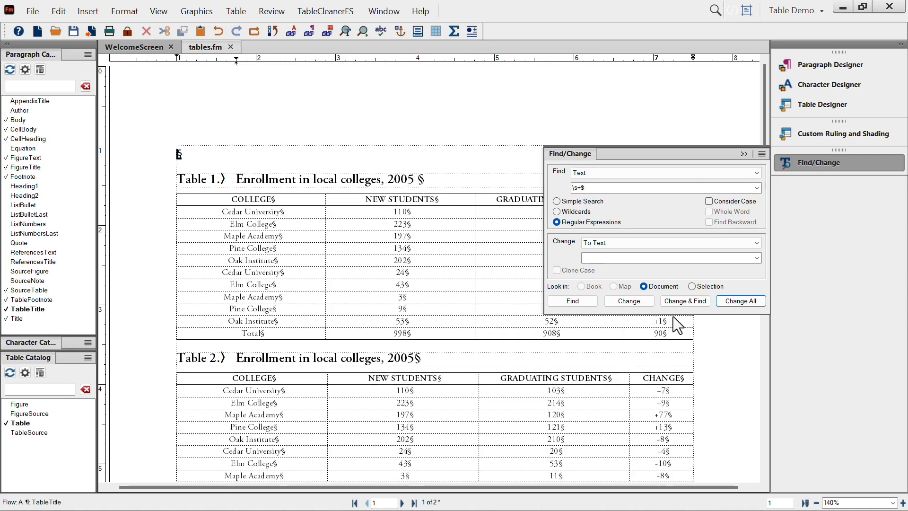
{"action": "left_click", "coordinate": [730, 301]}
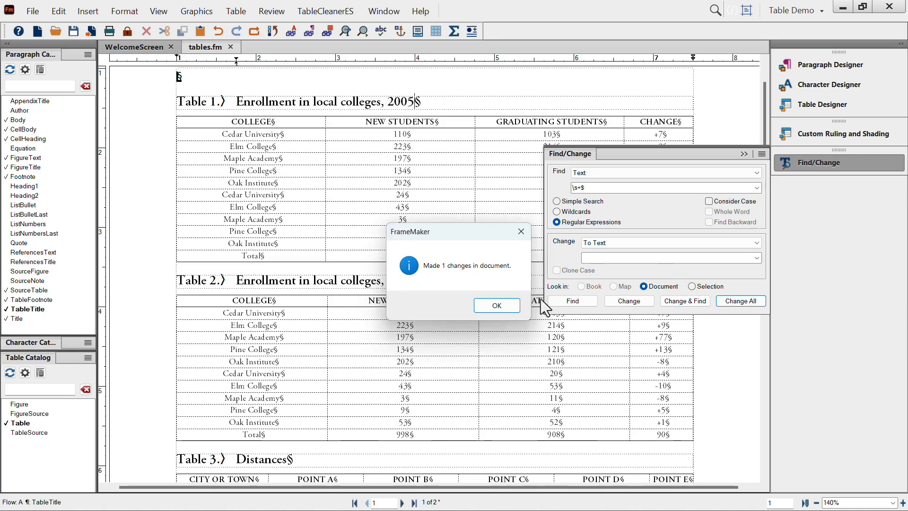
{"action": "left_click", "coordinate": [494, 308]}
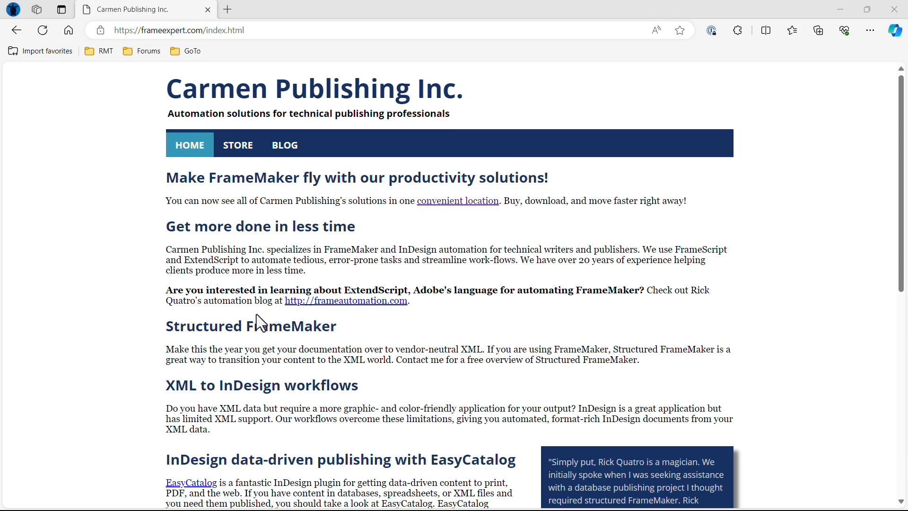
In the web browser, open the Carmen Publishing store page and look through its FrameMaker scripts down to the TableCleaner entry.
{"action": "left_click", "coordinate": [241, 147]}
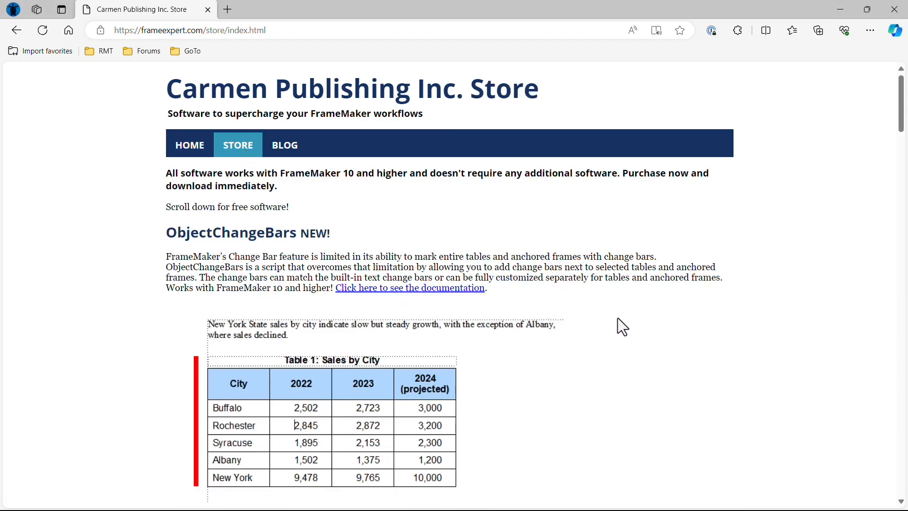
{"action": "scroll", "coordinate": [618, 317], "scroll_direction": "down", "scroll_amount": 7}
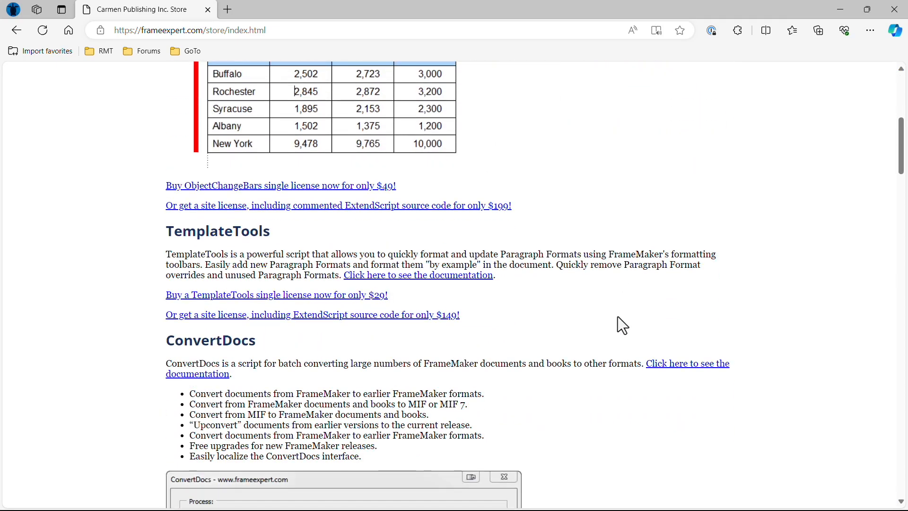
{"action": "scroll", "coordinate": [618, 317], "scroll_direction": "down", "scroll_amount": 5}
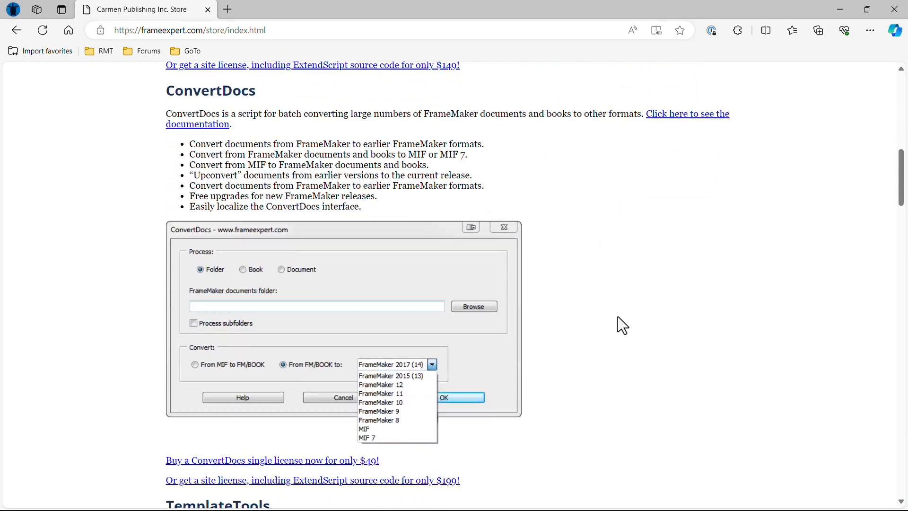
{"action": "scroll", "coordinate": [618, 316], "scroll_direction": "down", "scroll_amount": 8}
{"action": "scroll", "coordinate": [617, 316], "scroll_direction": "down", "scroll_amount": 9}
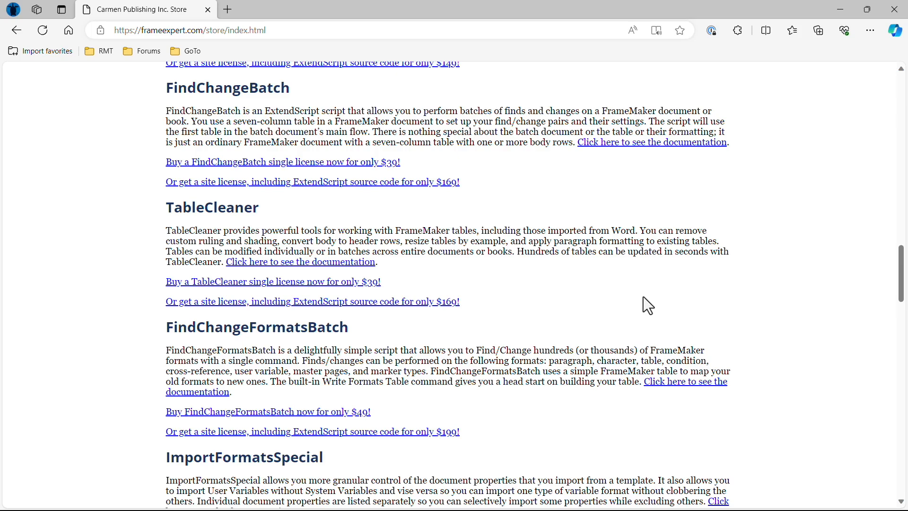
{"action": "scroll", "coordinate": [553, 485], "scroll_direction": "down", "scroll_amount": 1}
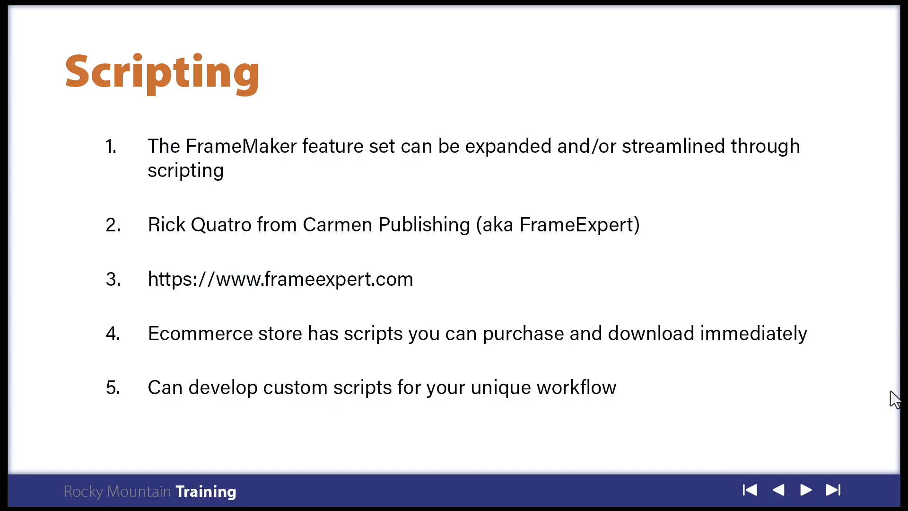
{"action": "key", "text": "Right"}
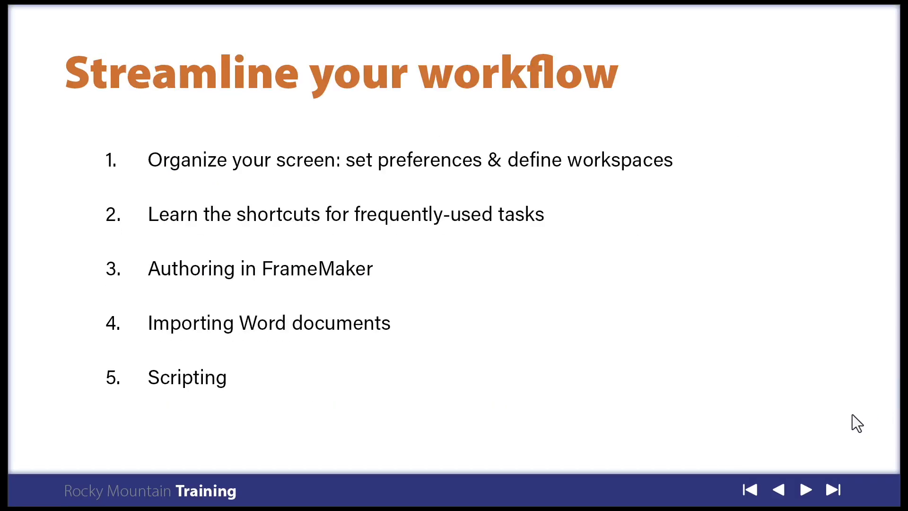